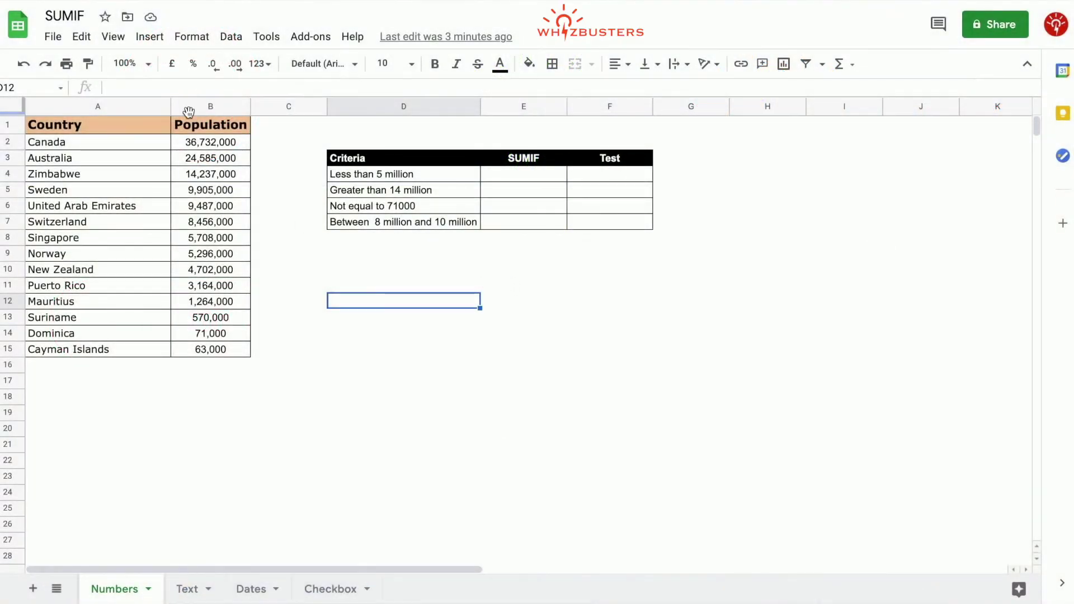
Step: Start a SUMIF formula in E4 for the "Less than 5 million" criterion, with the absolute range $B$2:$B$15 as the criteria range
click(264, 352)
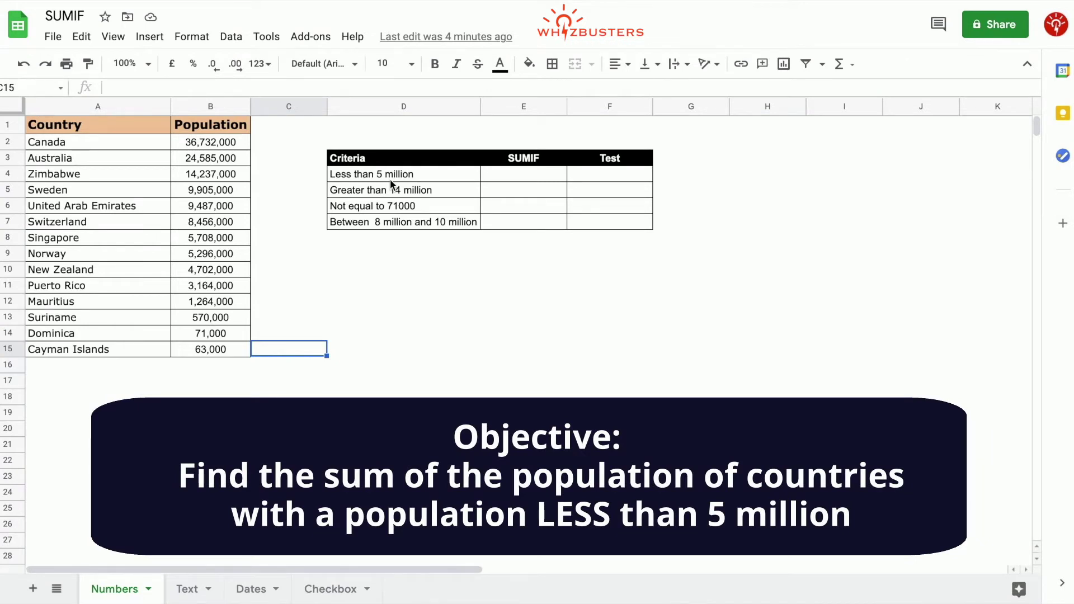
key(Up)
key(Up)
key(Up)
key(Up)
key(Up)
key(Up)
key(Up)
key(Up)
key(Up)
key(Up)
key(Up)
key(Right)
key(Right)
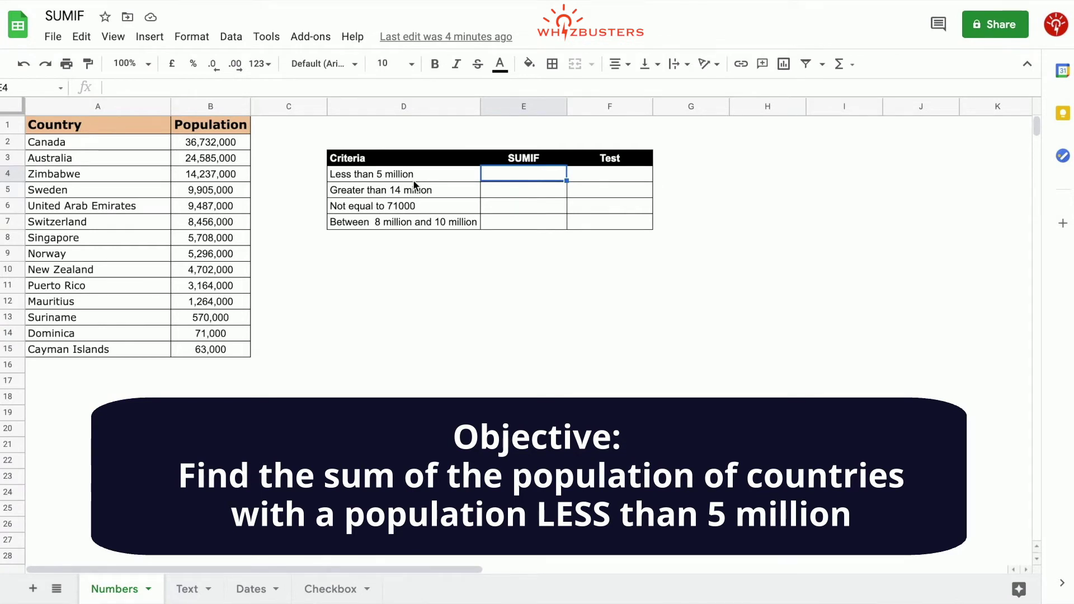
text(=sumif()
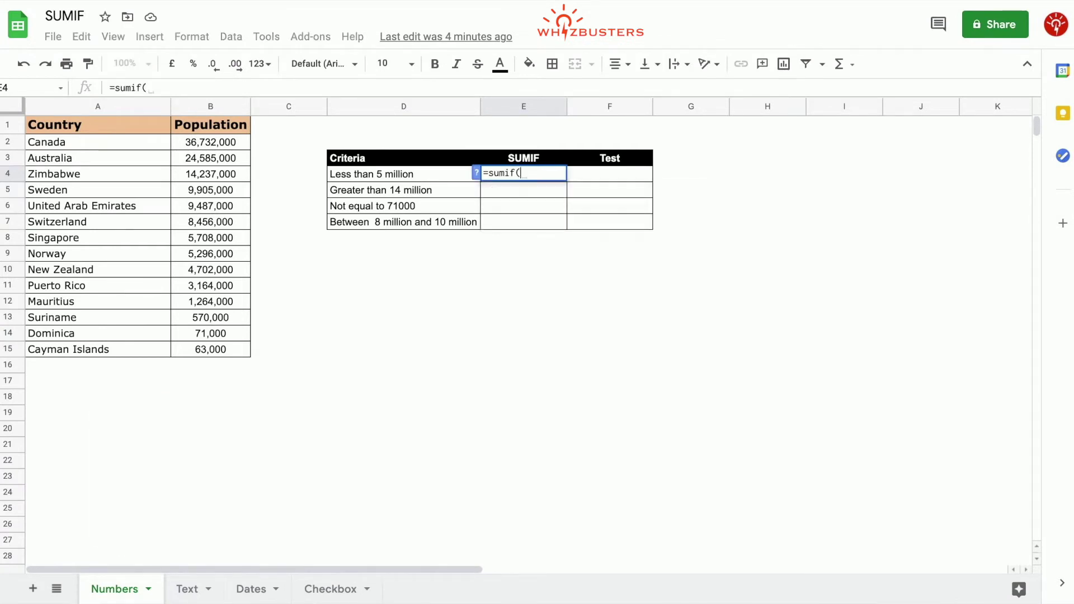
click(477, 174)
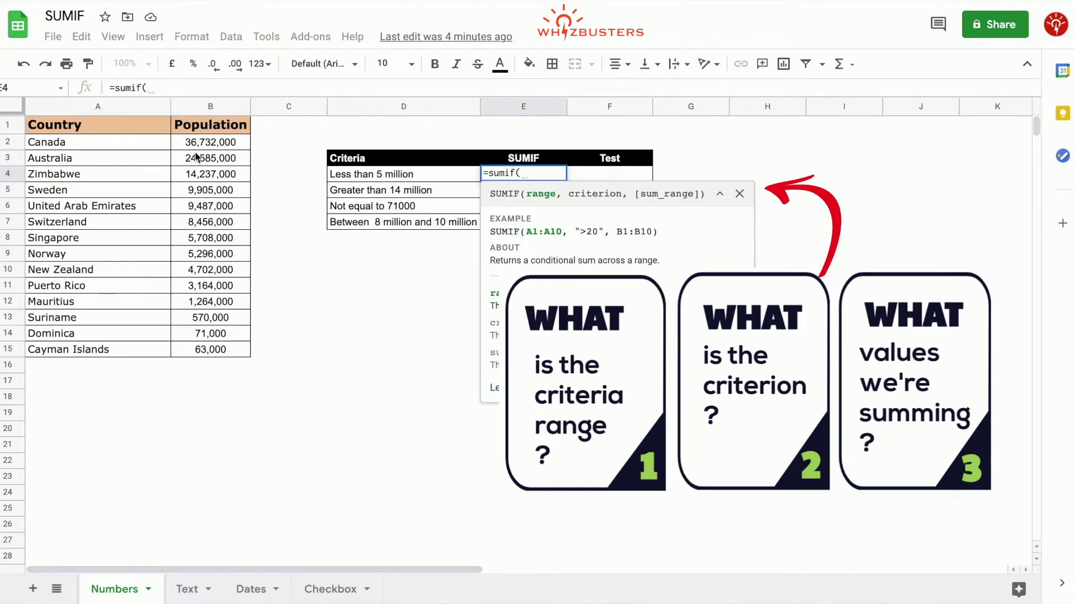
drag(211, 142, 222, 348)
key(F4)
text(,)
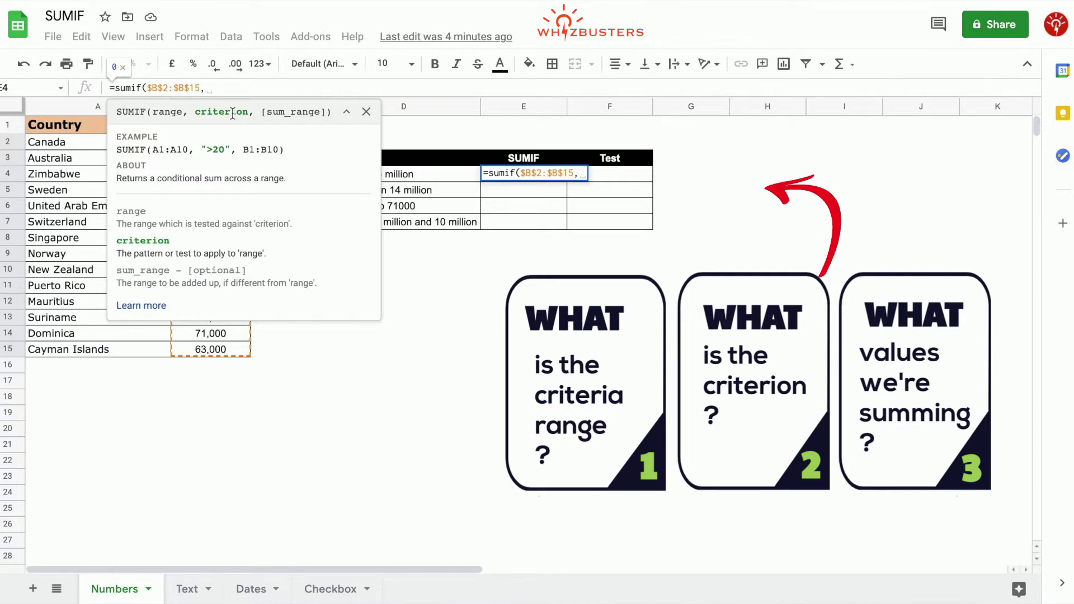
Step: Complete the E4 SUMIF formula with the criterion "<5000000" and the absolute sum range $B$2:$B$15
text(")
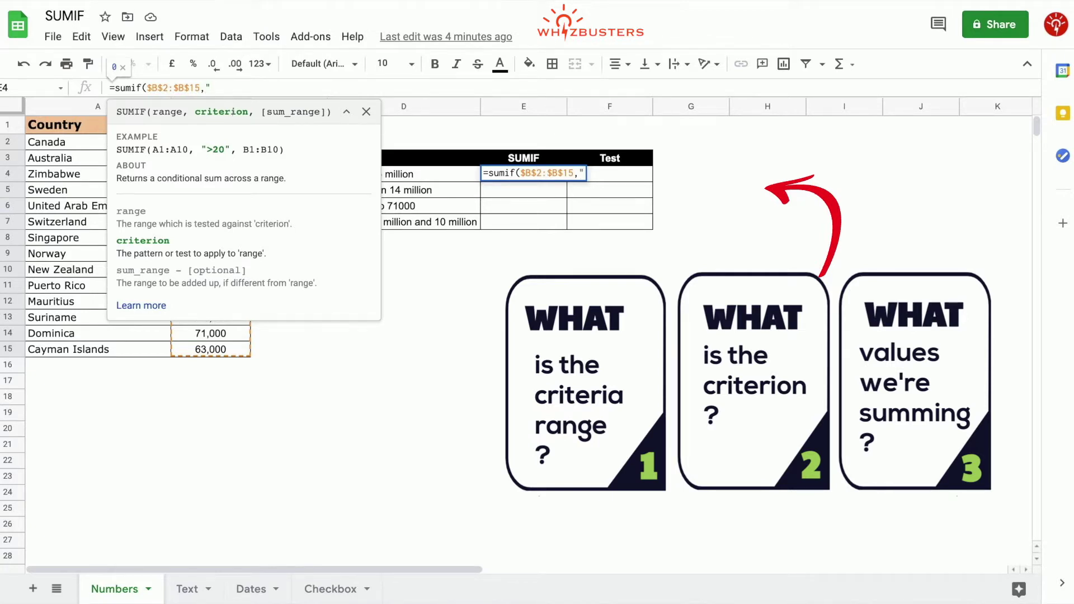
text(<5000000",)
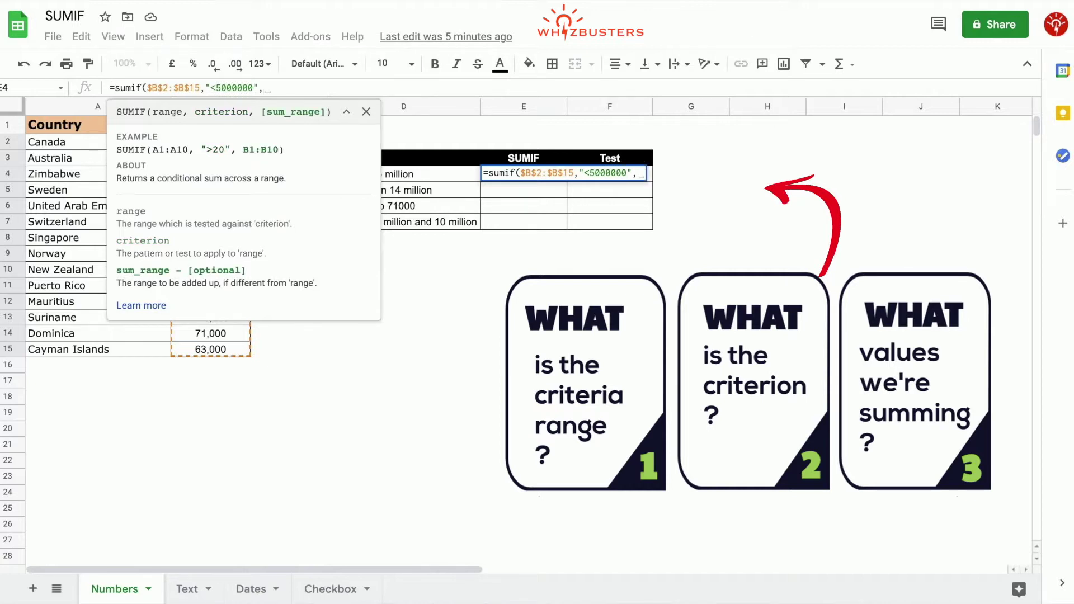
click(366, 112)
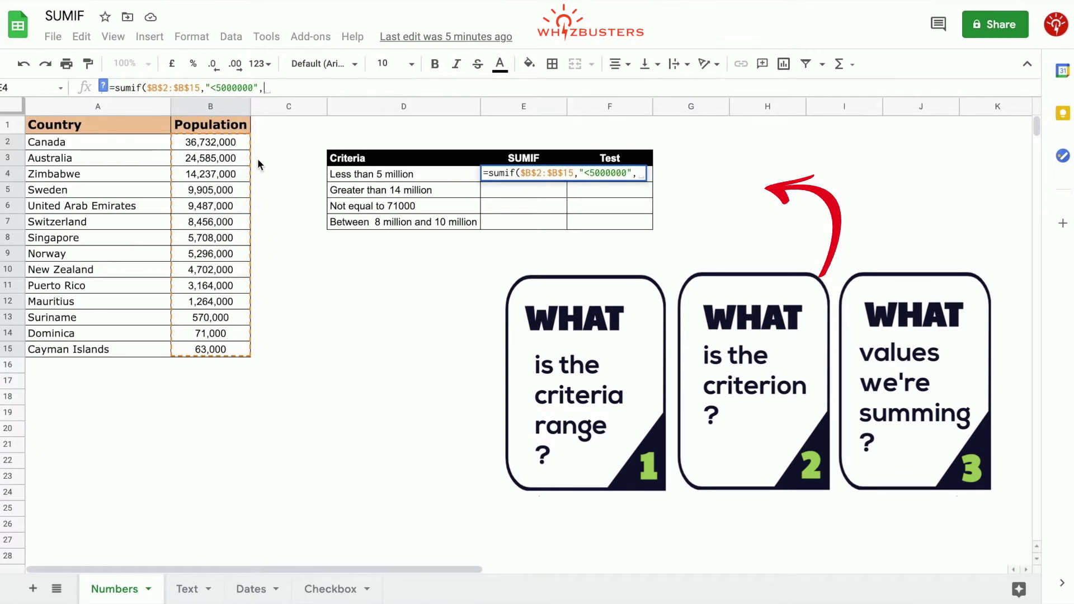
drag(235, 142, 219, 350)
key(F4)
key(Return)
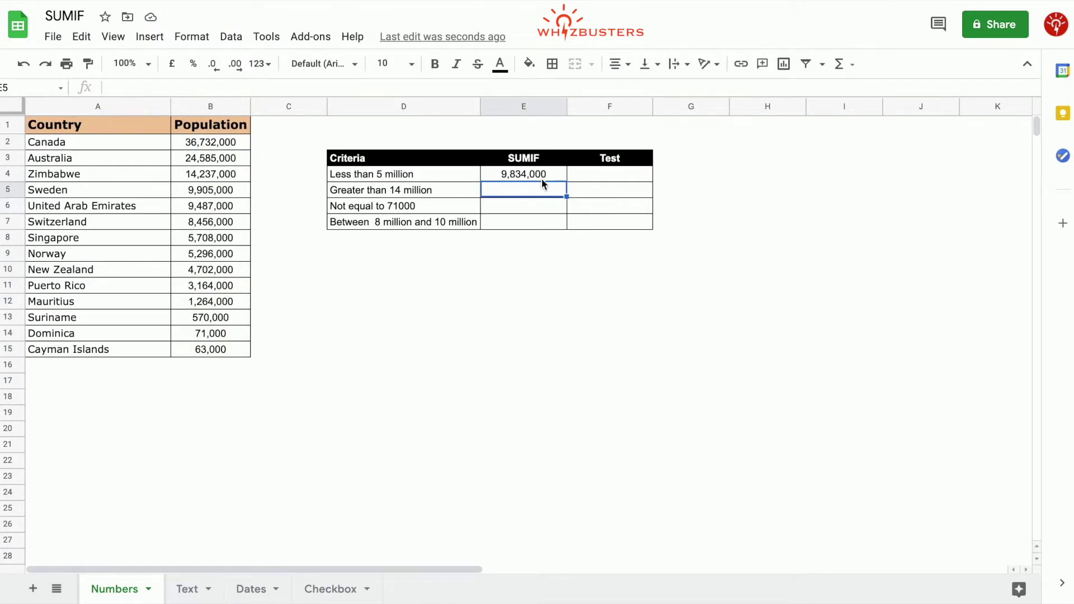
Step: Enter a SUM of B10:B15 in Test cell F4 and reject the suggested auto-fill
click(633, 178)
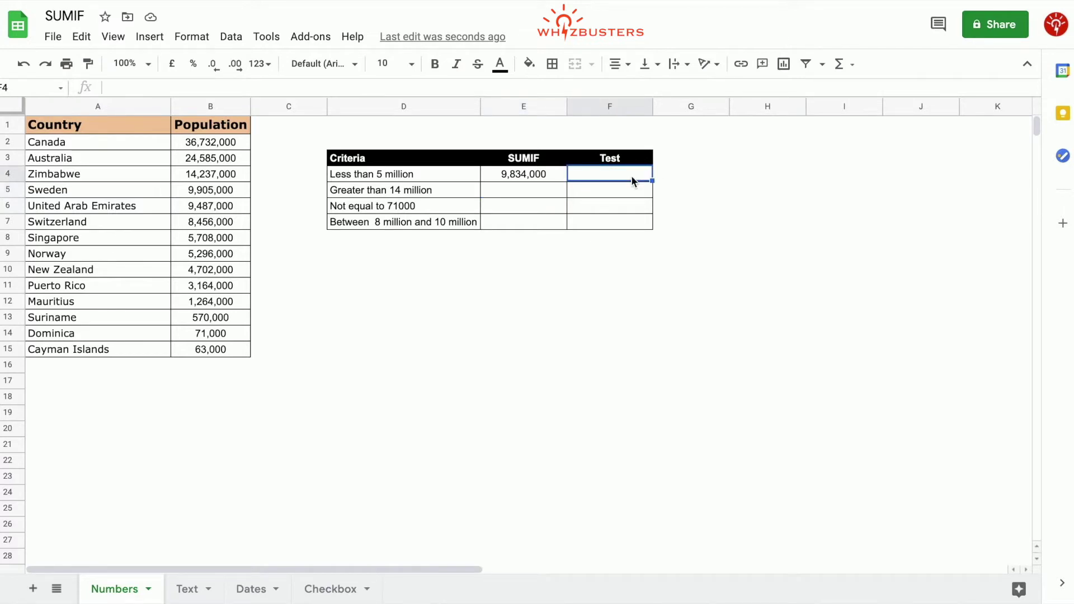
text(=sum()
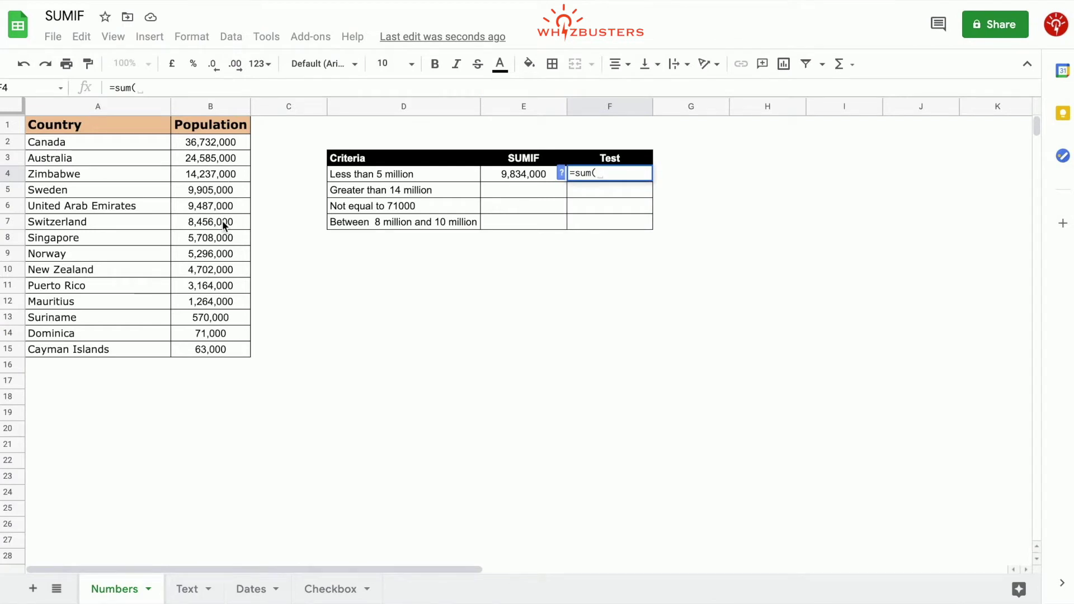
drag(223, 273, 223, 365)
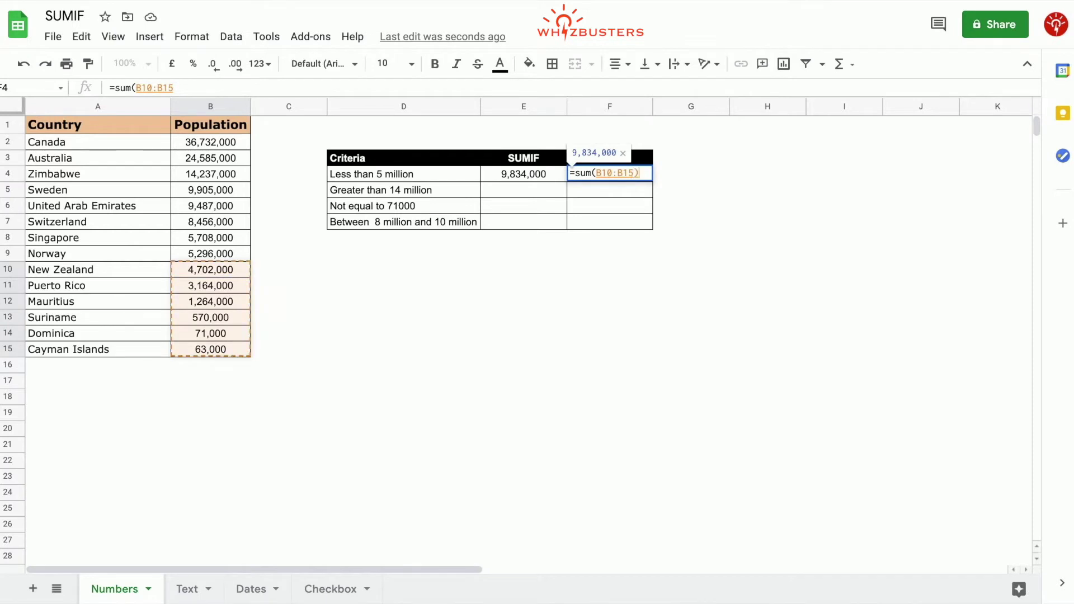
key(Return)
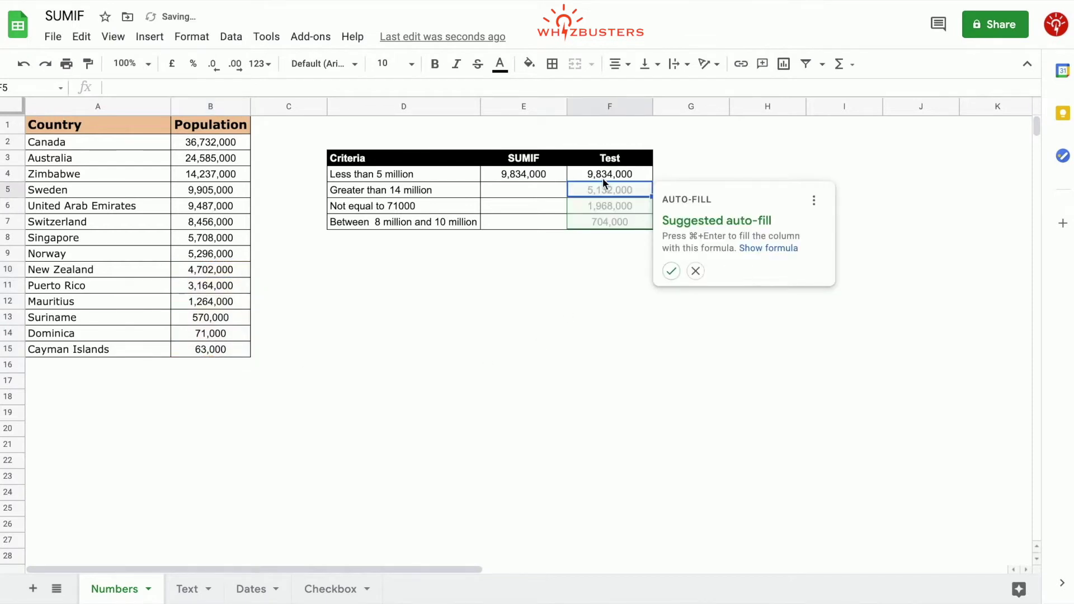
click(696, 270)
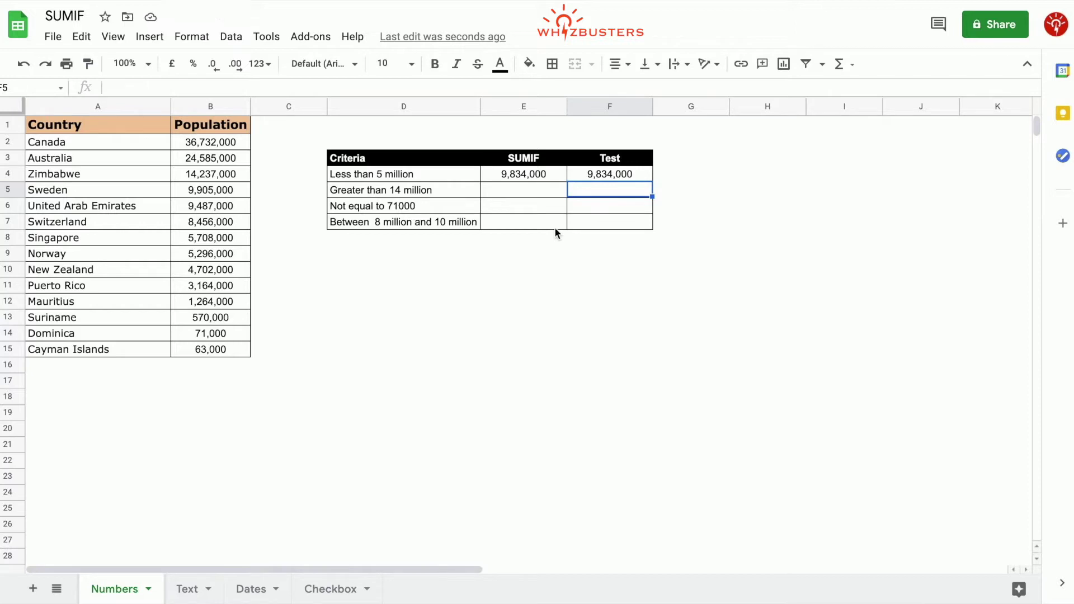
Step: Remove the optional sum range argument from the SUMIF formula in E4, keeping only the criteria range and criterion
click(536, 177)
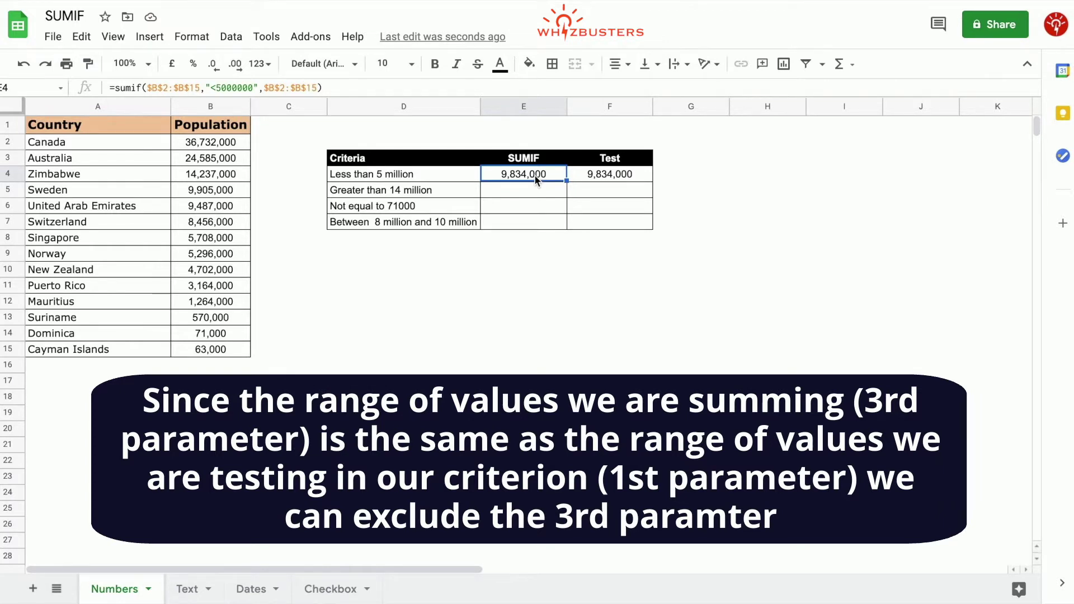
double_click(534, 174)
key(Left)
key(BackSpace)
key(BackSpace)
key(BackSpace)
key(BackSpace)
key(BackSpace)
key(BackSpace)
key(BackSpace)
key(BackSpace)
key(BackSpace)
key(BackSpace)
key(BackSpace)
key(Return)
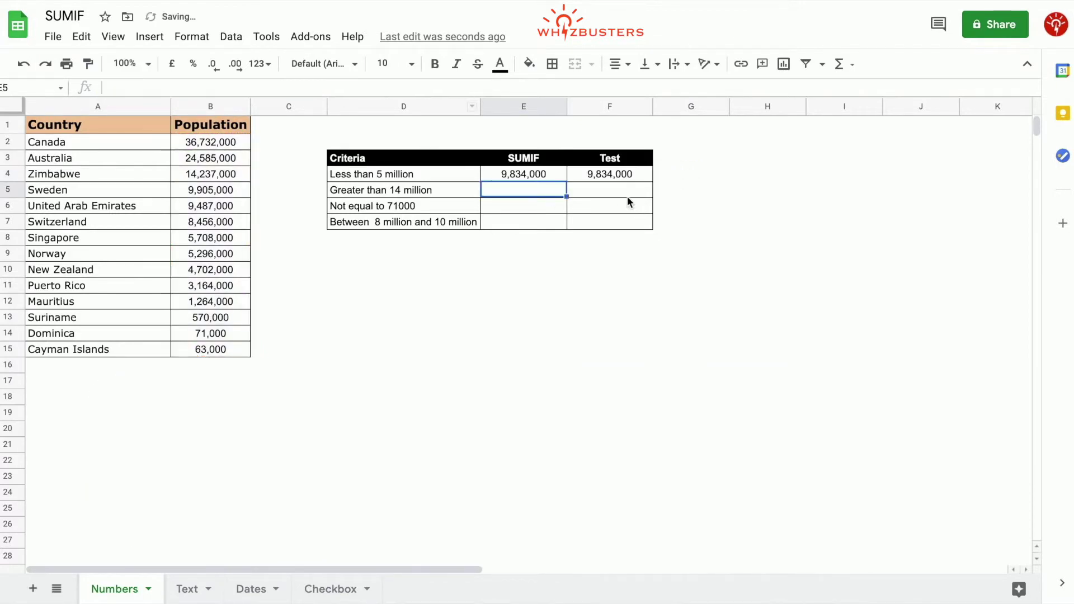
Step: Enter =sumif($B$2:$B$15,">14000000") in E5 for the "Greater than 14 million" criterion
click(541, 179)
click(542, 186)
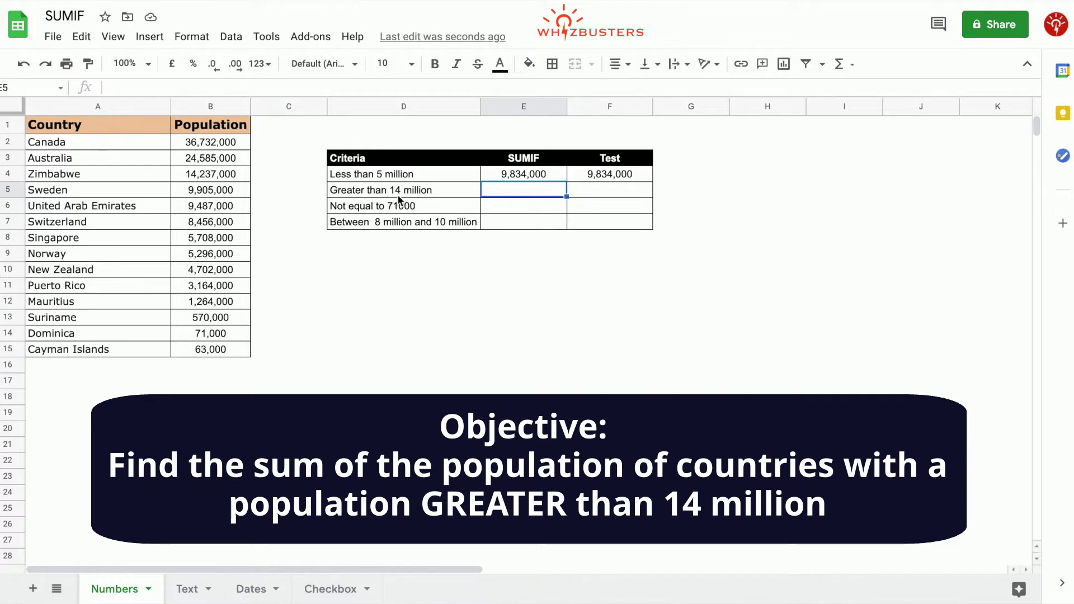
text(=sumif()
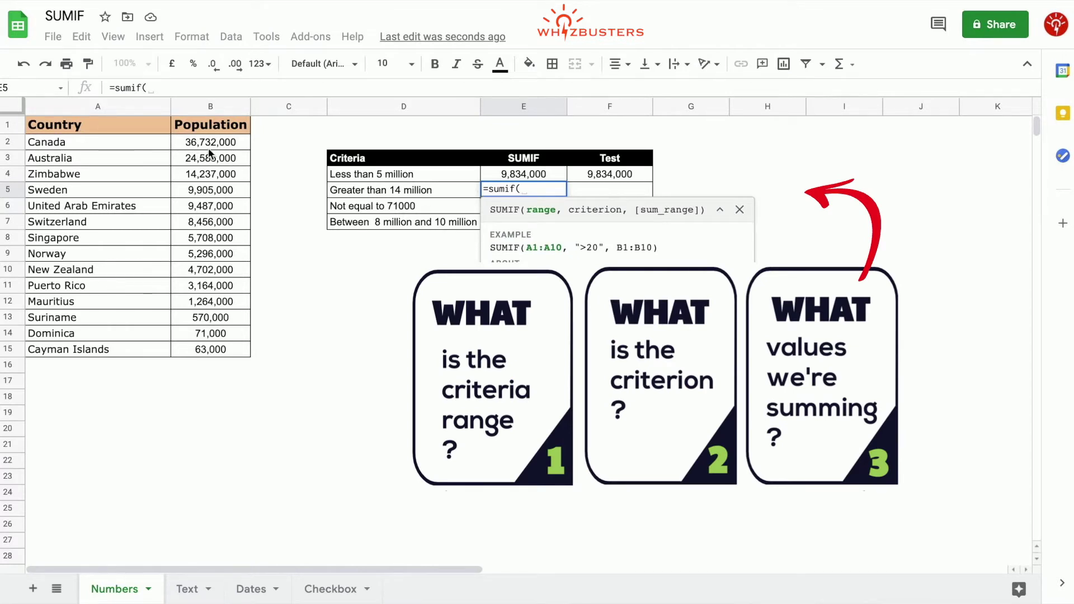
drag(211, 143, 211, 349)
key(F4)
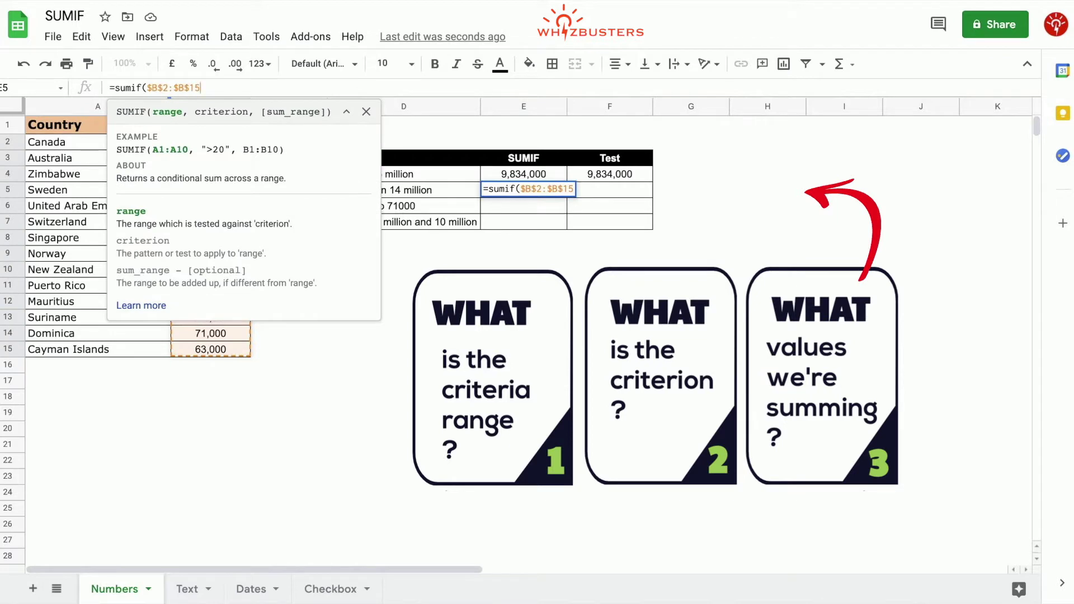
text(,)
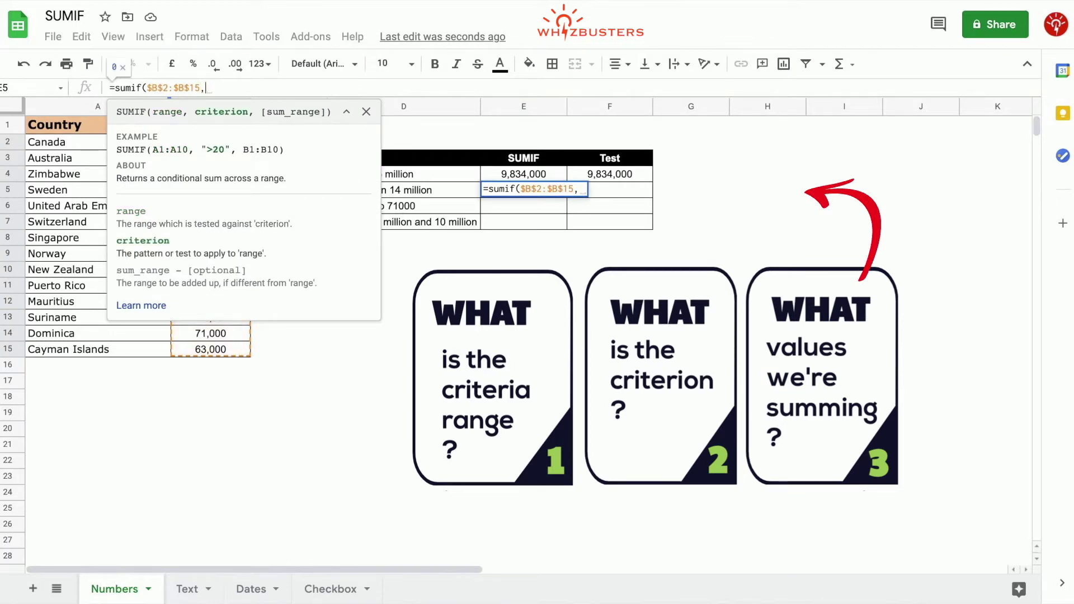
text(")
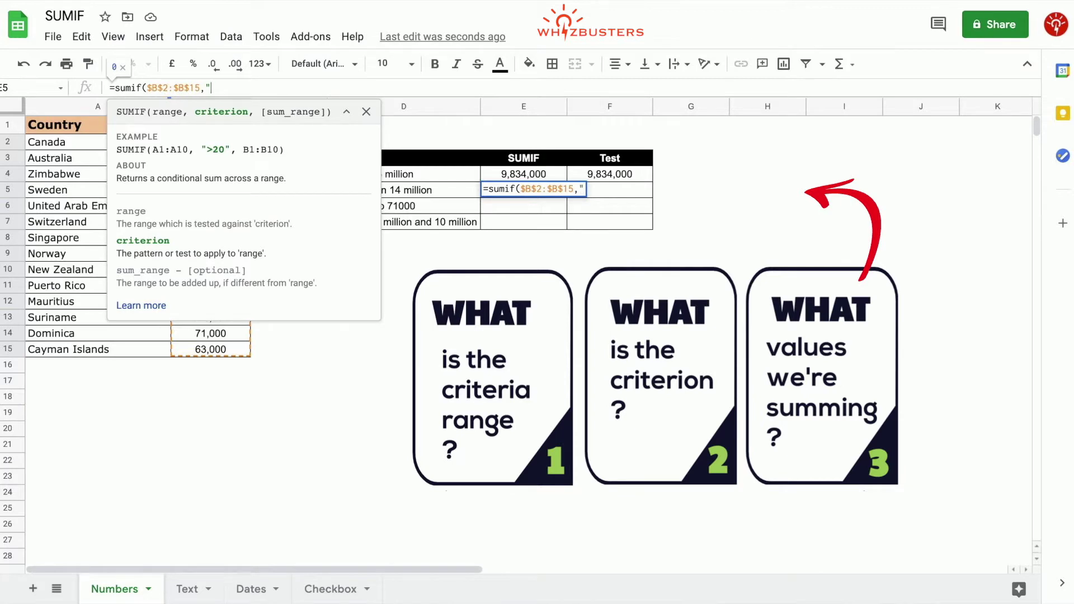
text(>14000000"))
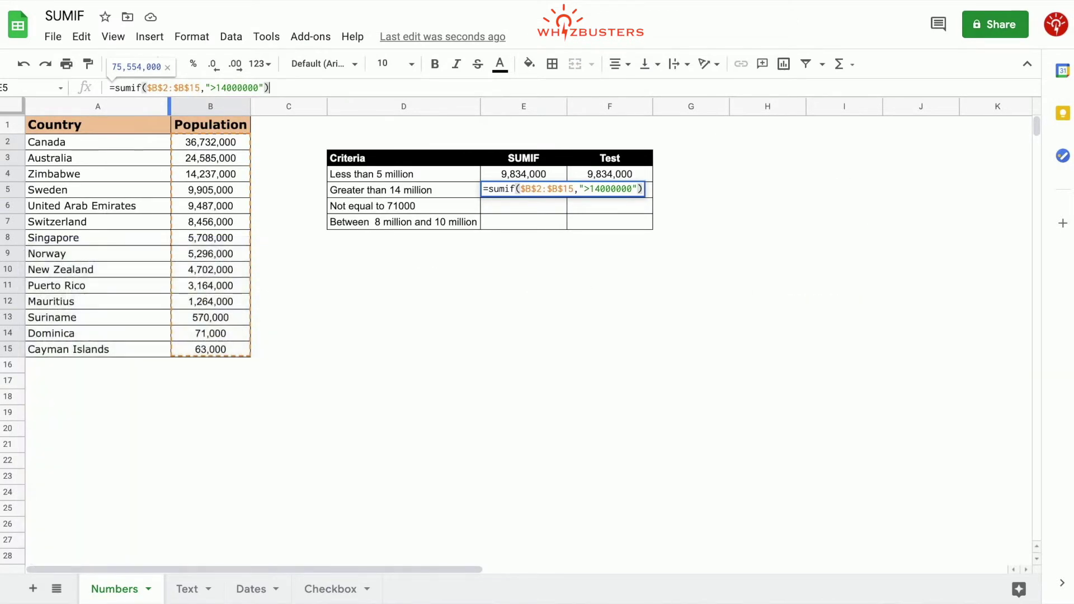
key(Return)
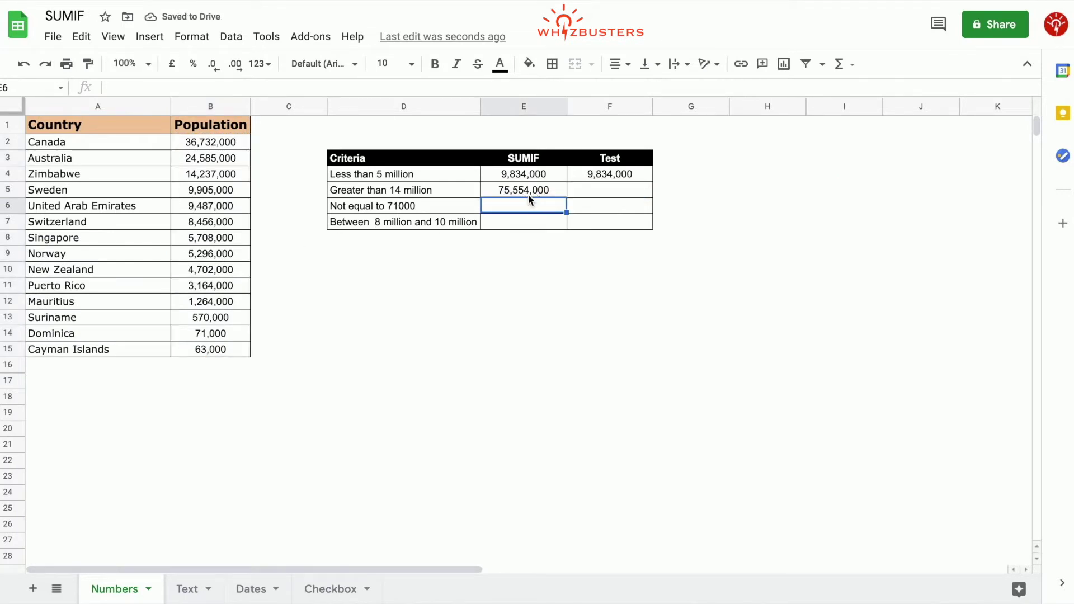
Step: Enter a SUM of the populations in B2:B4 in Test cell F5
click(627, 193)
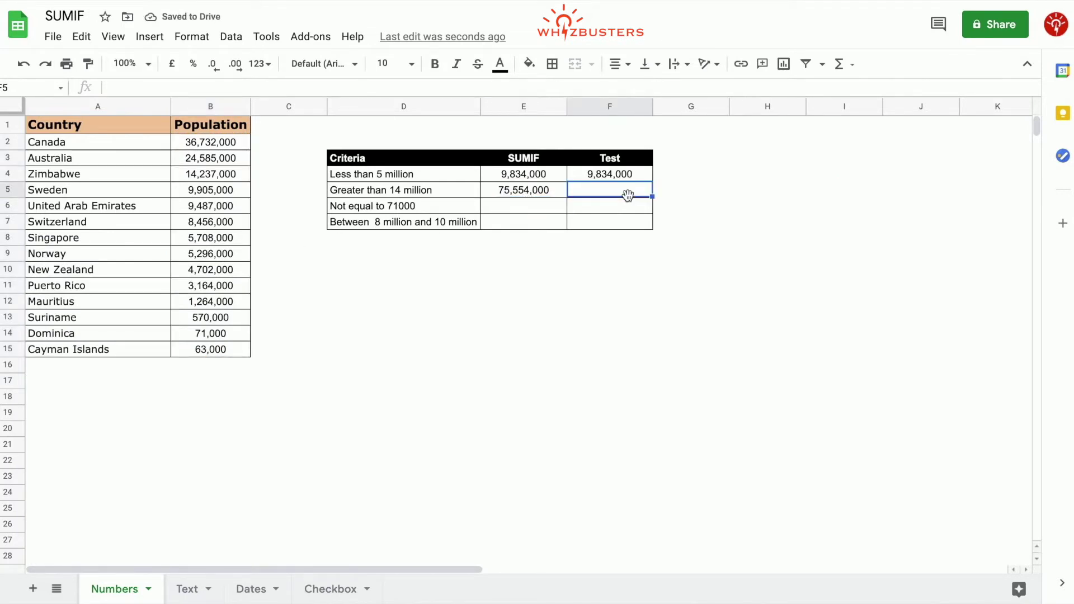
text(=sum()
drag(231, 182, 228, 146)
key(Return)
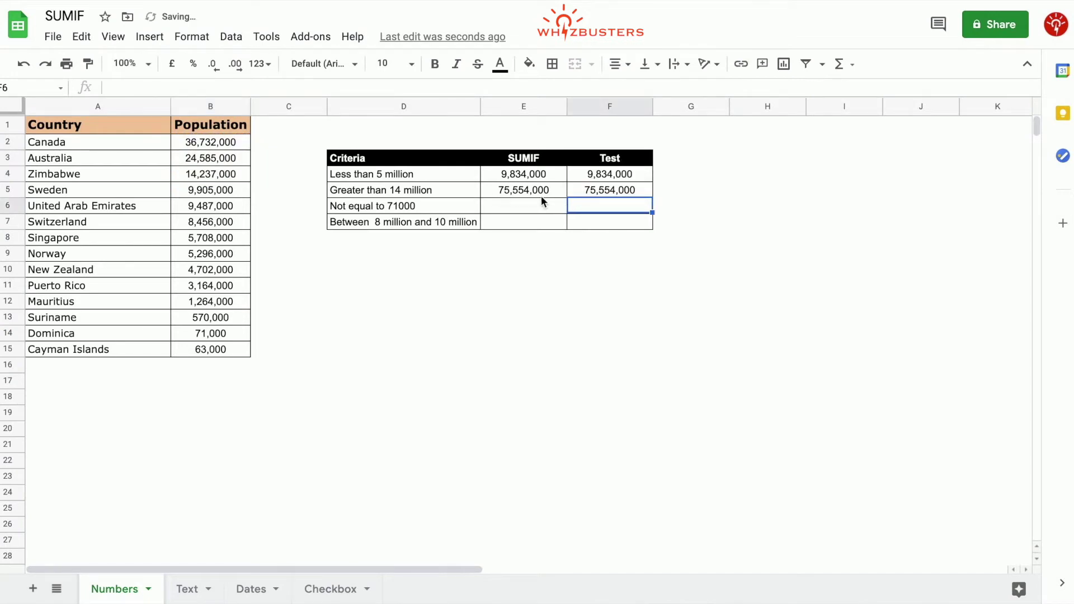
Step: Enter =sumif($B$2:$B$15,"<>71000") in E6 for the "Not equal to 71000" criterion
click(501, 208)
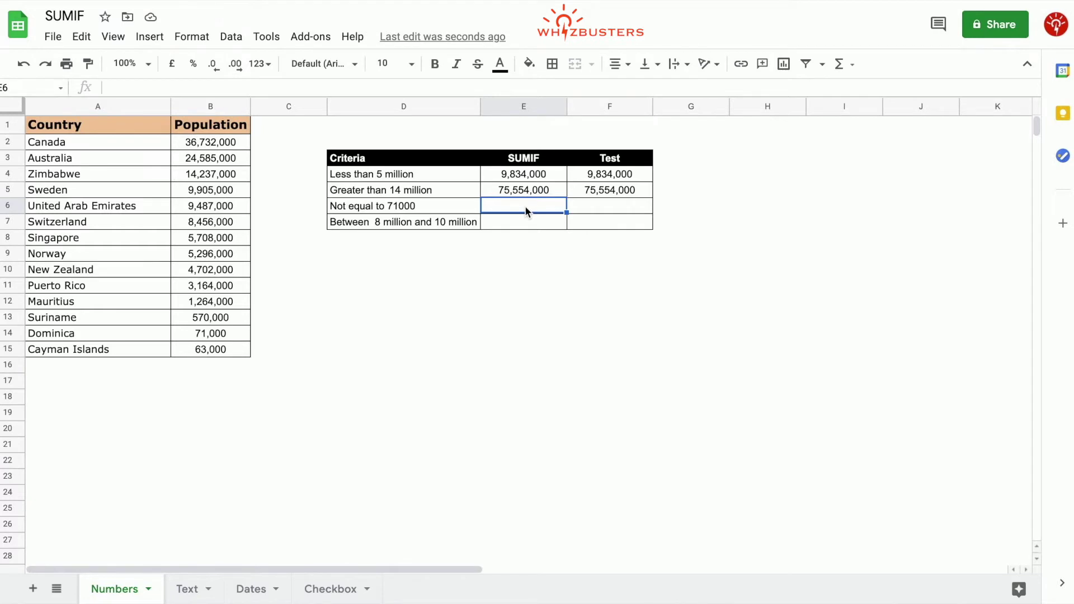
text(=sumif()
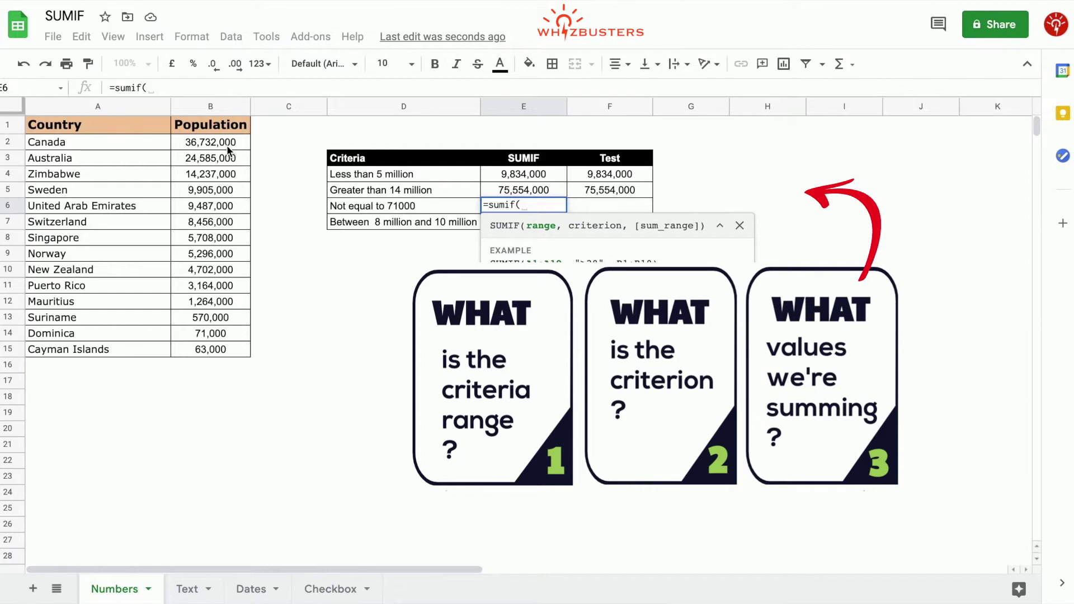
drag(227, 143, 226, 349)
key(F4)
text(,)
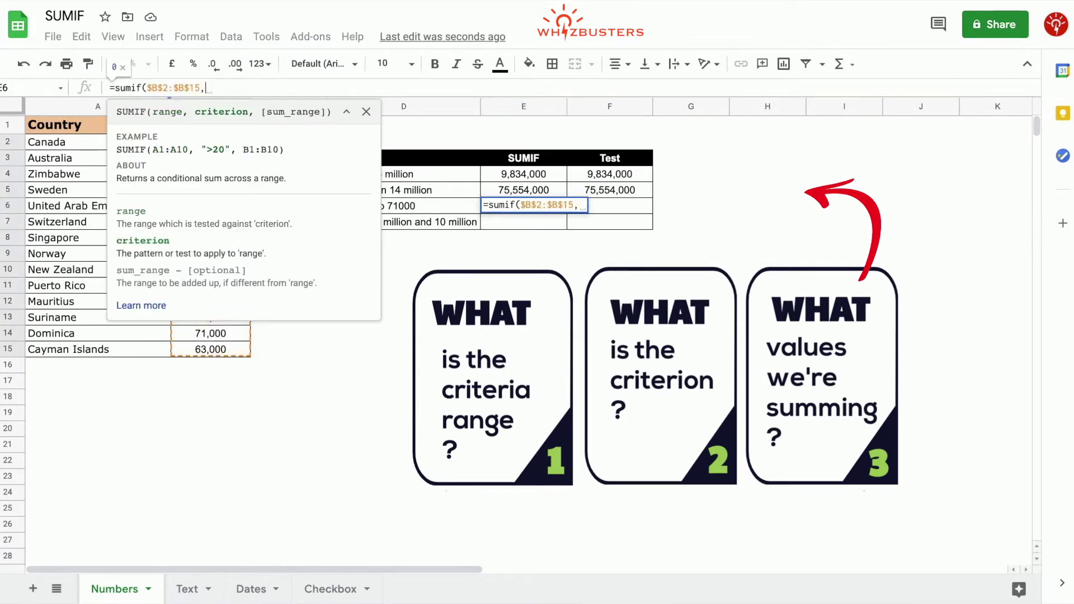
click(366, 111)
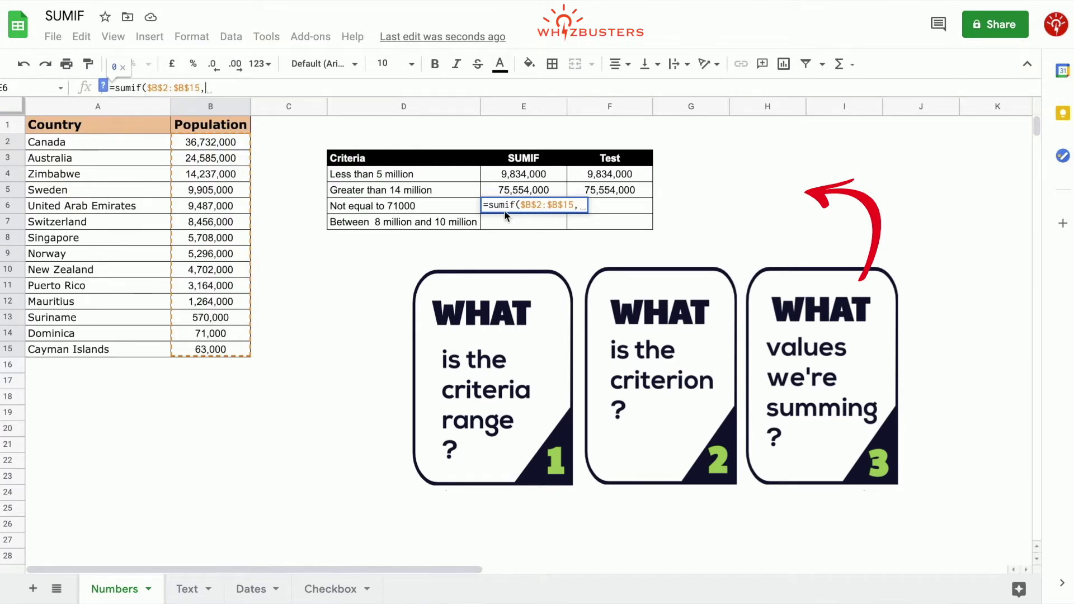
text("<>)
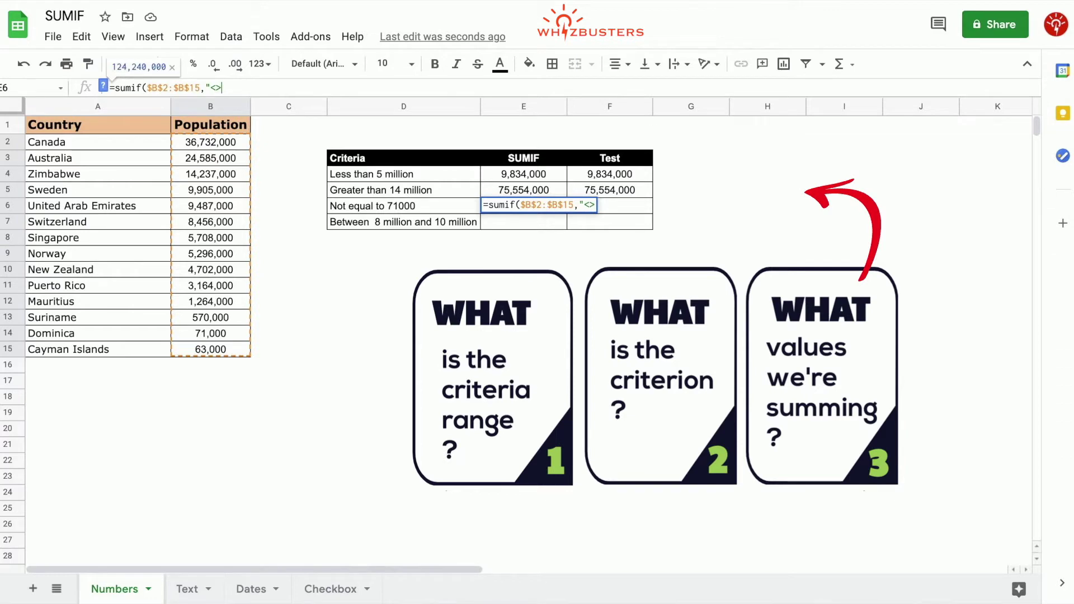
text(71000)
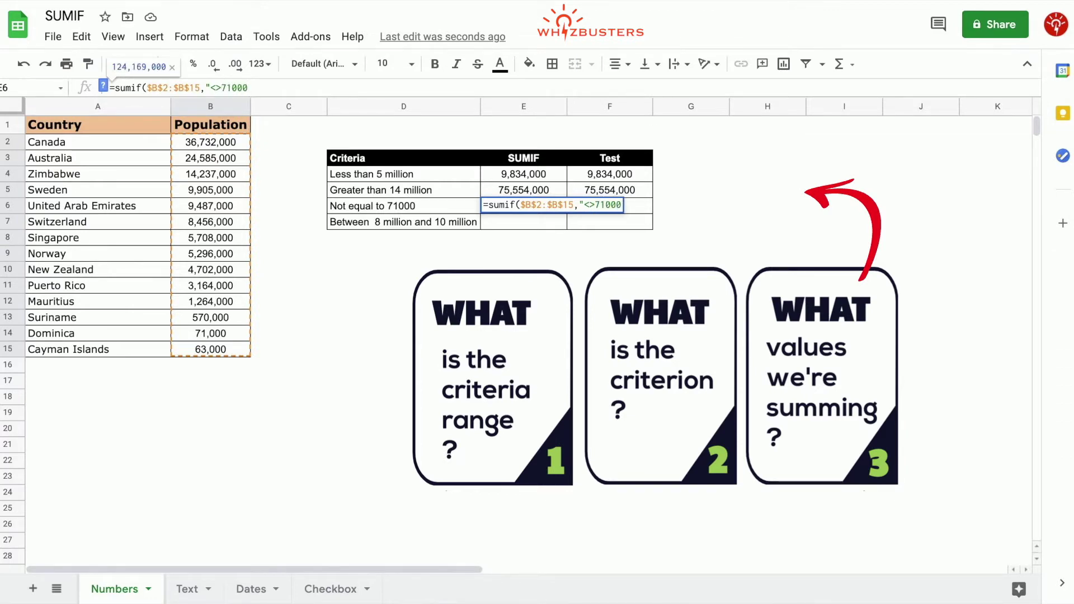
text(")
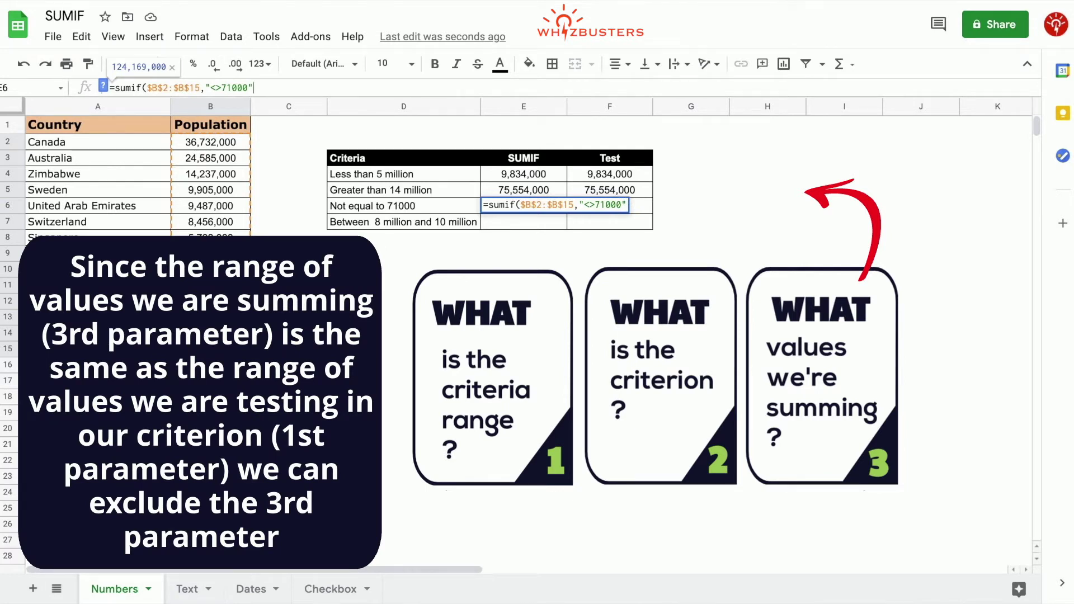
text())
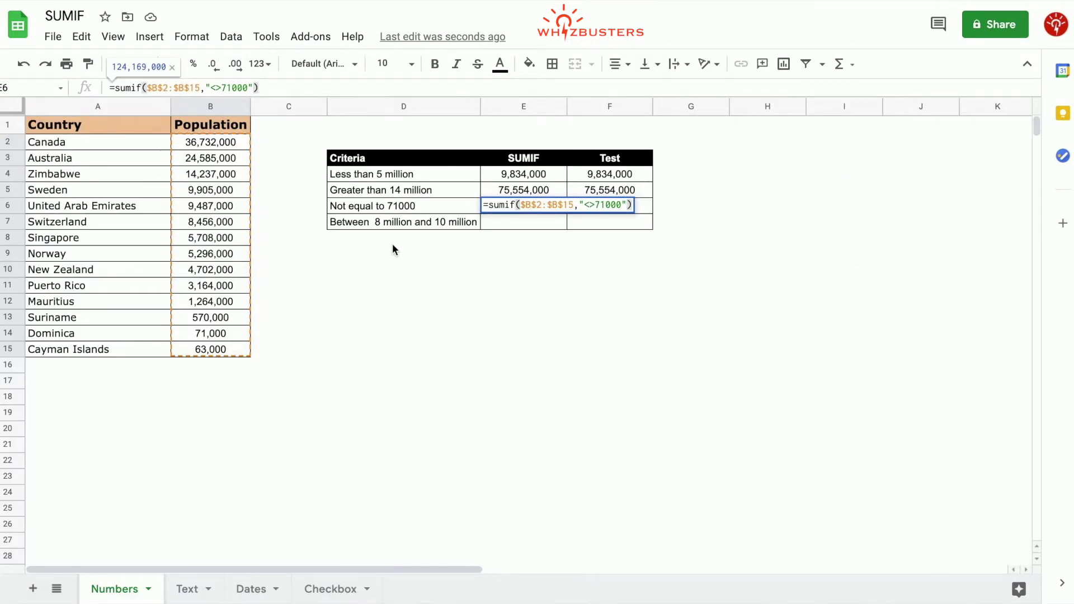
key(Return)
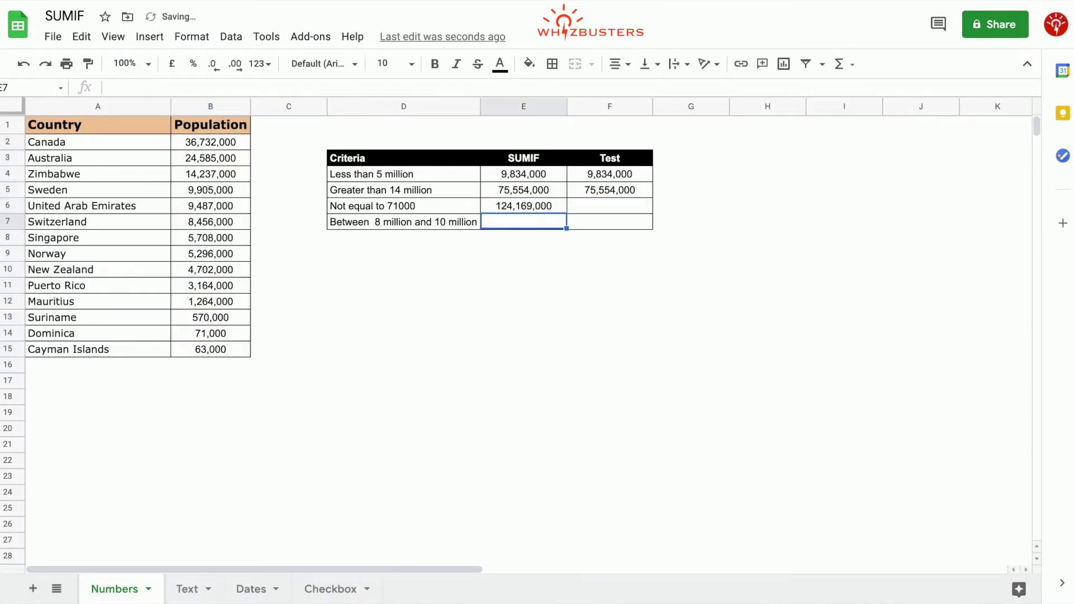
Step: Enter a SUM of the populations in B2:B13 and B15 in Test cell F6
click(593, 205)
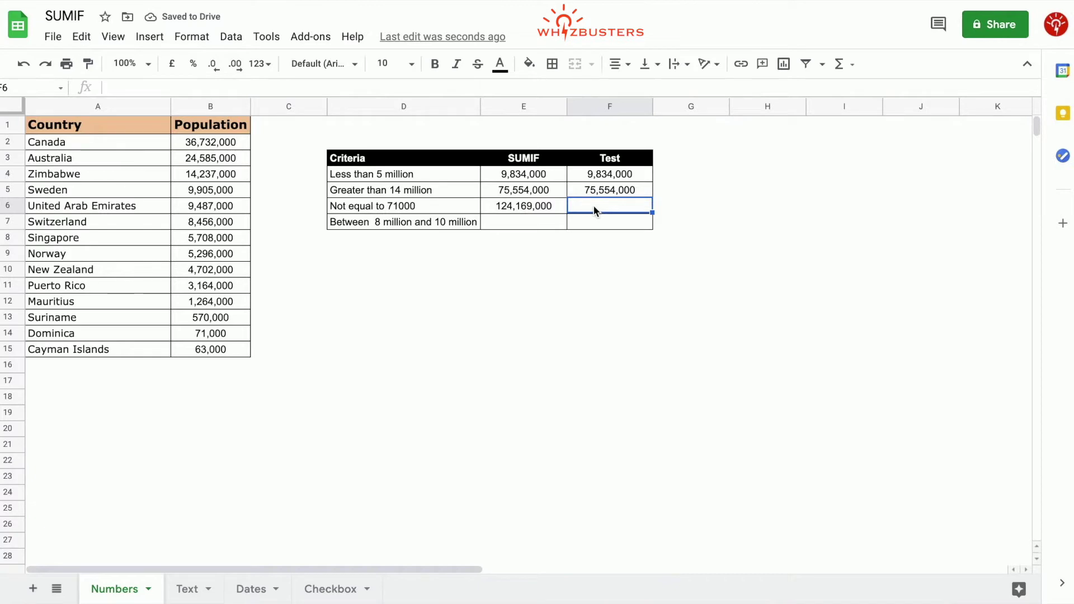
text(=sum()
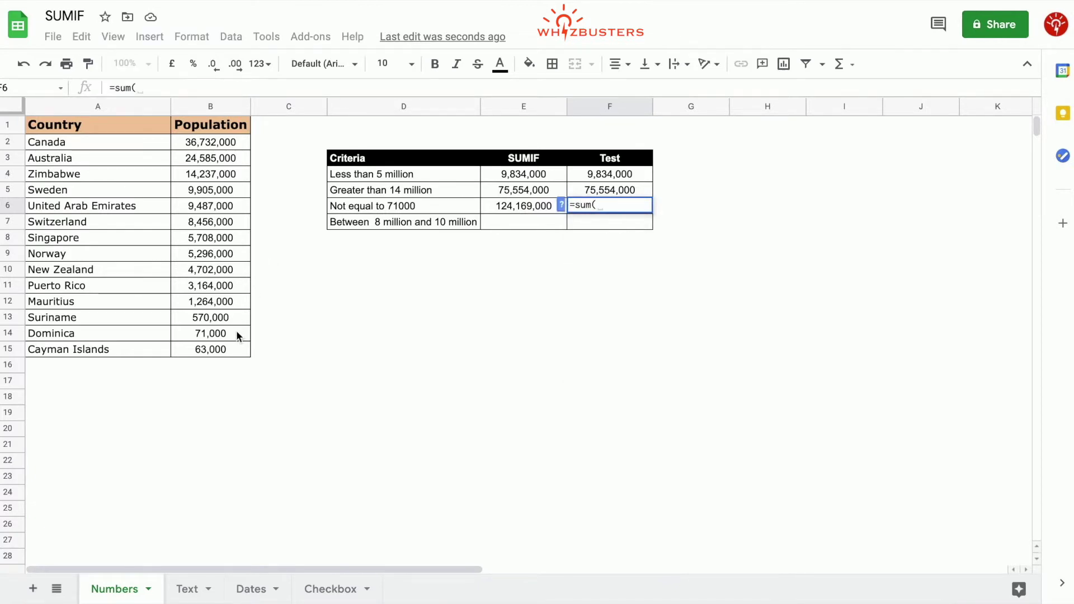
drag(235, 323, 234, 152)
text(,)
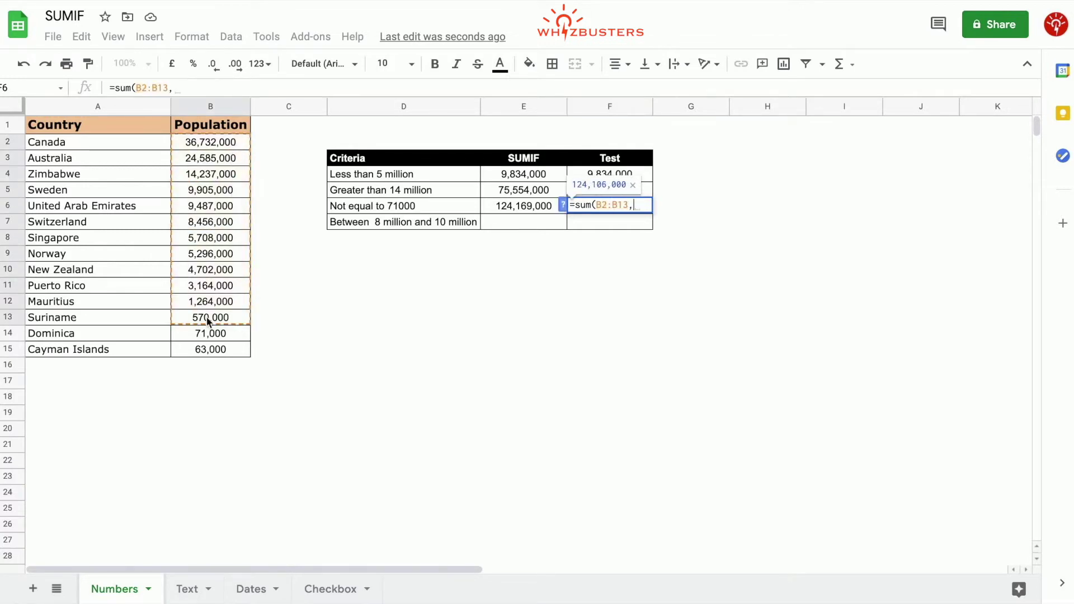
click(213, 350)
key(Return)
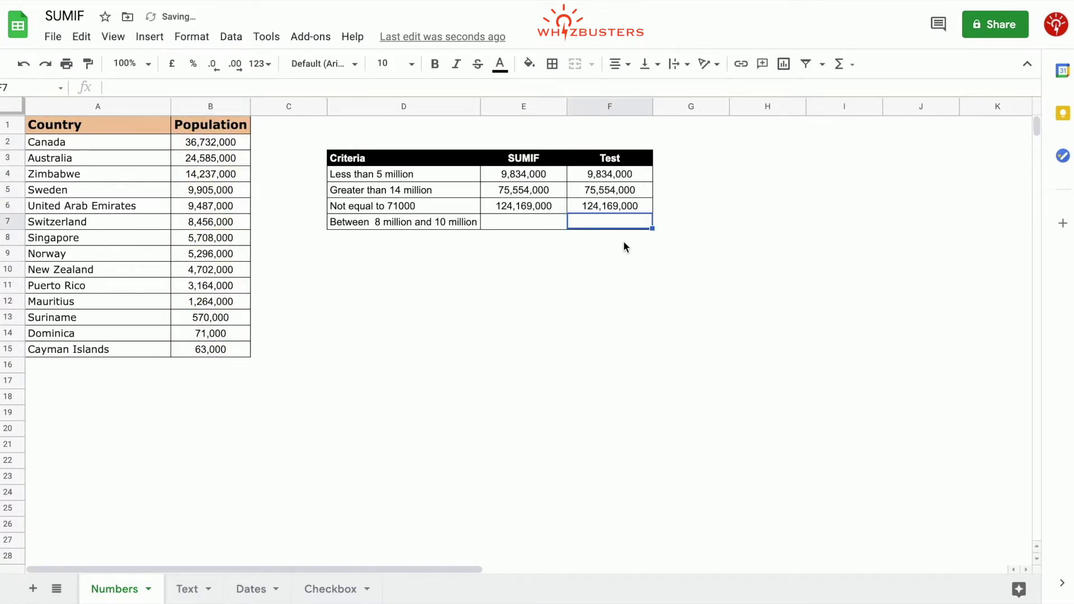
click(531, 226)
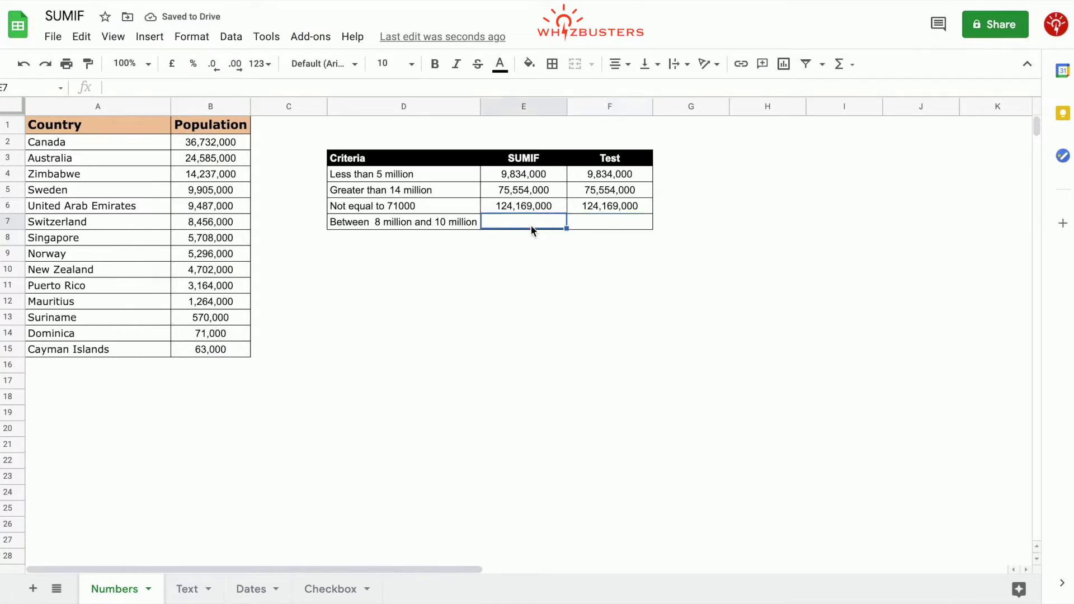
click(421, 223)
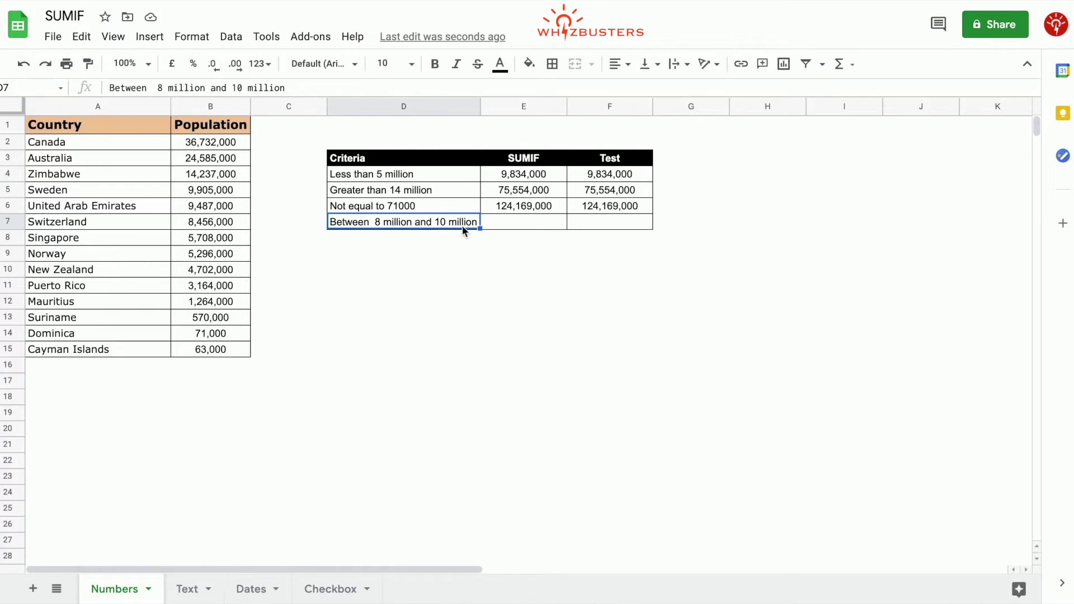
click(532, 224)
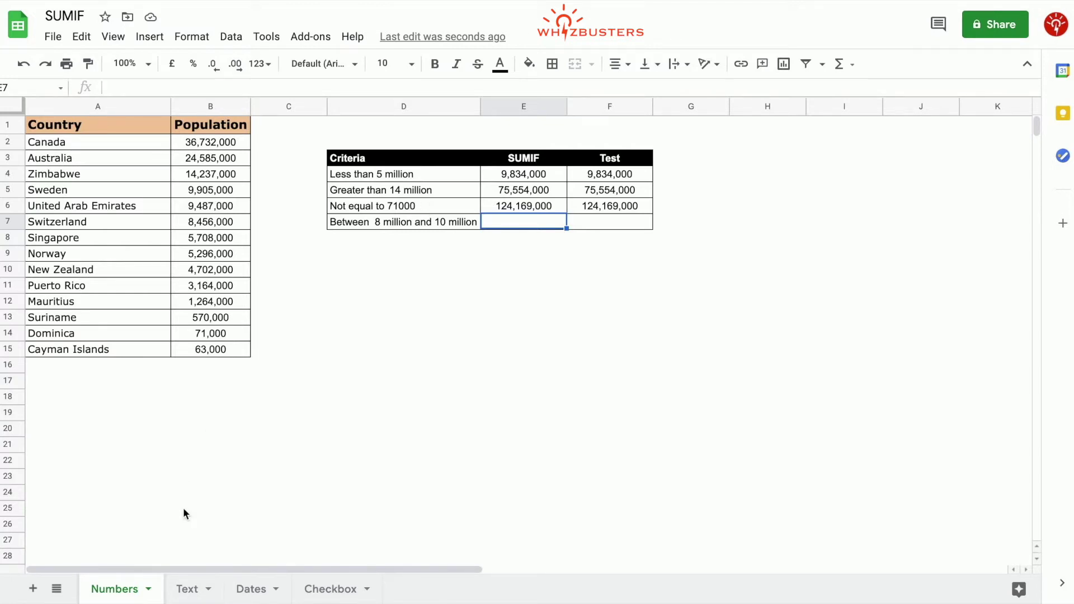
Step: On the Text sheet, begin a SUMIF formula in E4 with the absolute criteria range $A$2:$A$15
click(187, 589)
click(361, 174)
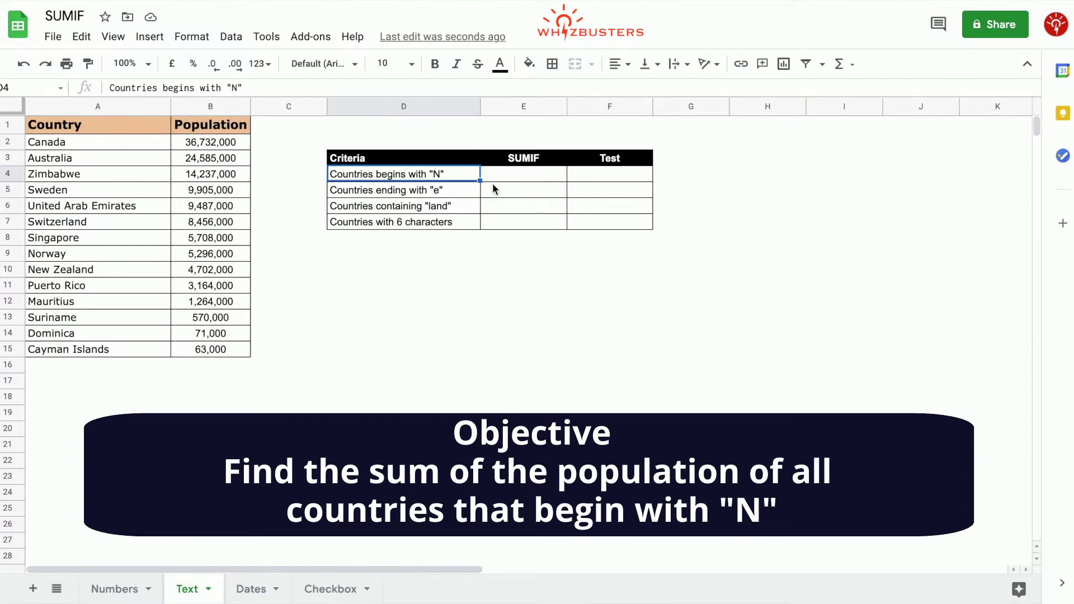
click(528, 176)
text(=sumif()
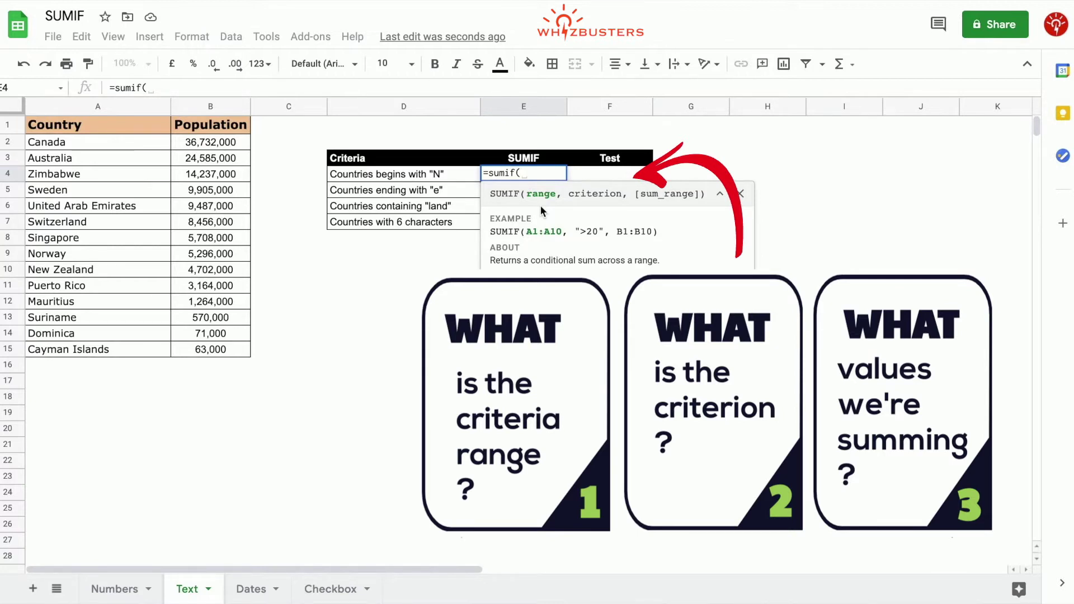
drag(76, 142, 78, 349)
key(F4)
text(,)
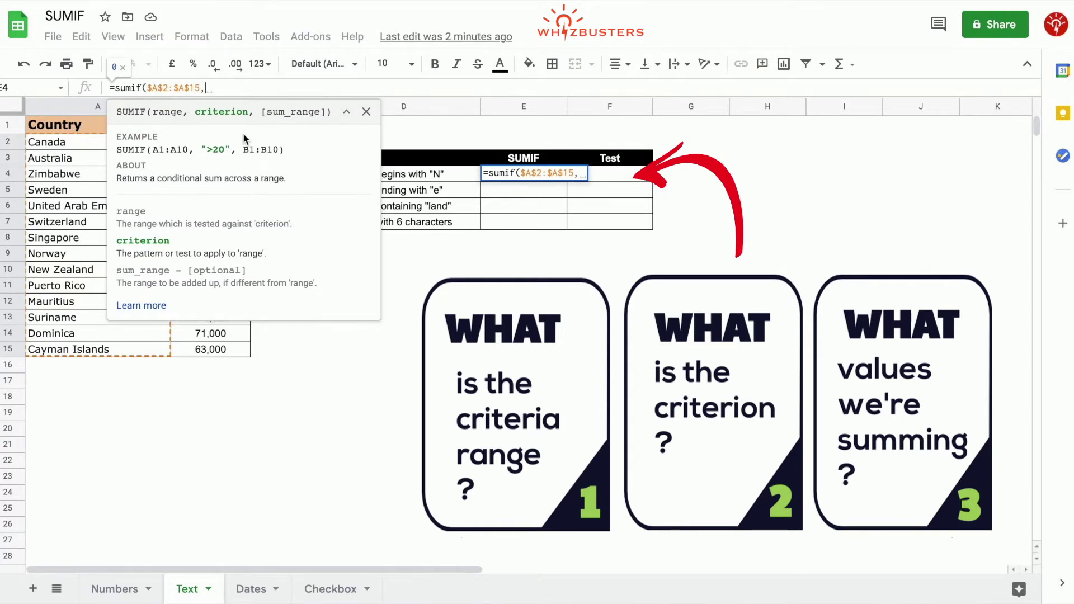
Step: Complete the SUMIF in E4 with the criterion "N*" and the absolute sum range $B$2:$B$15
text(")
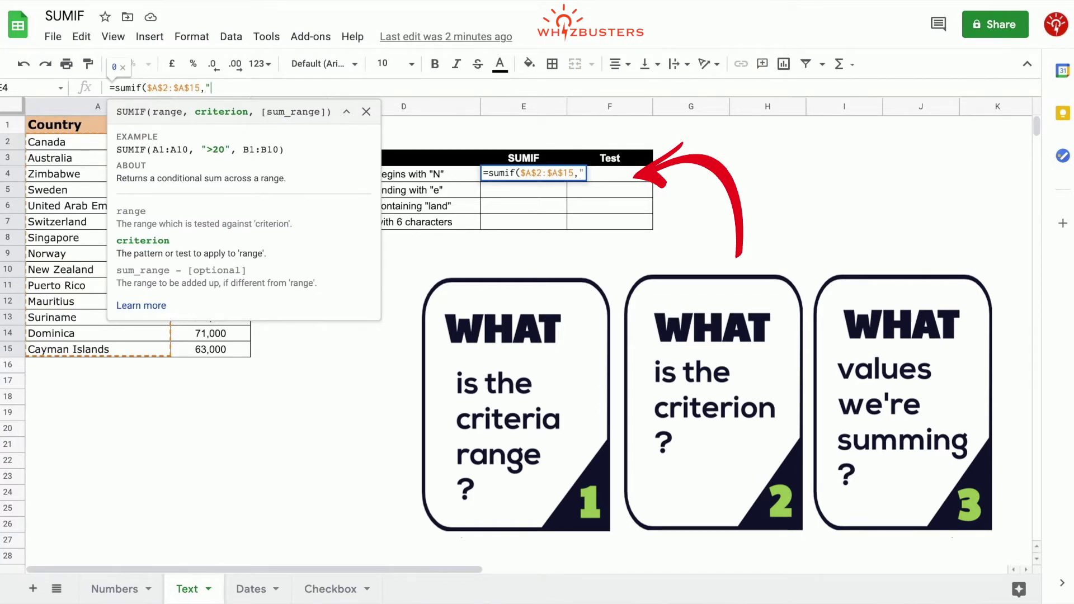
text(N*")
text(,)
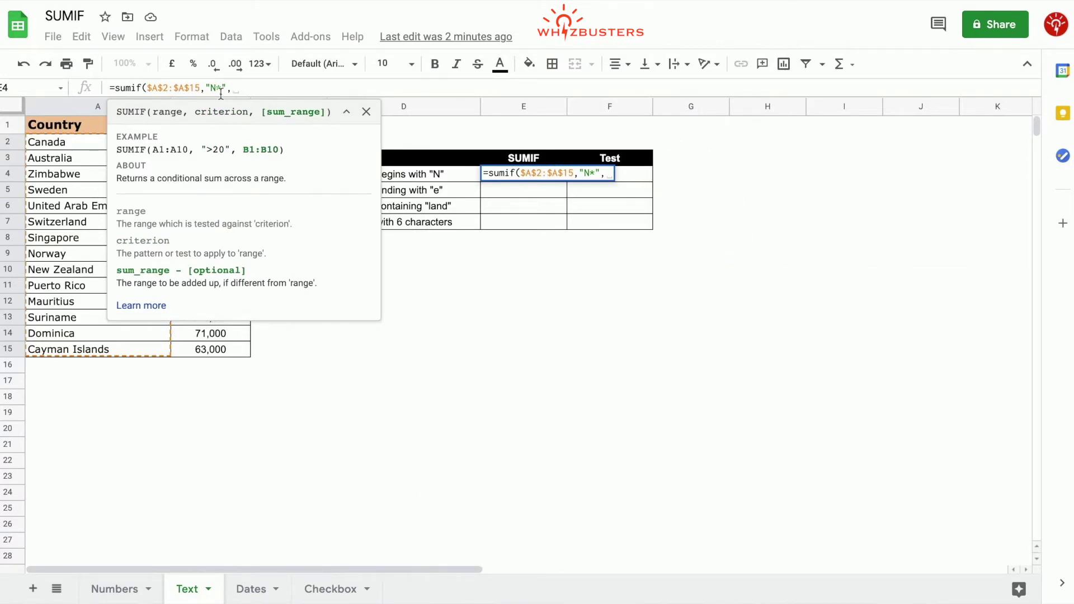
click(366, 112)
drag(244, 140, 240, 349)
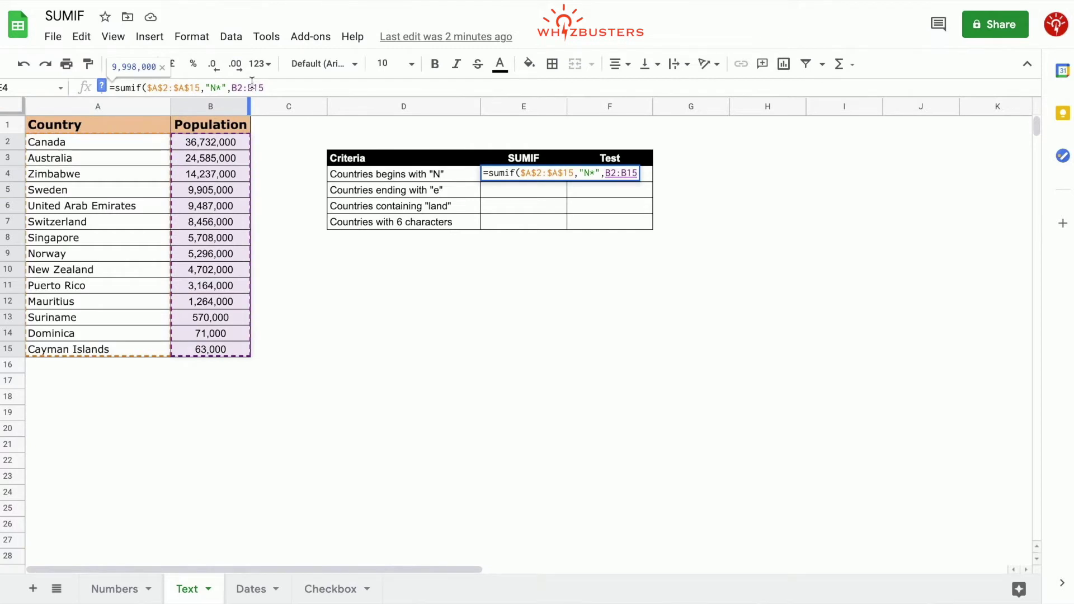
key(F4)
text())
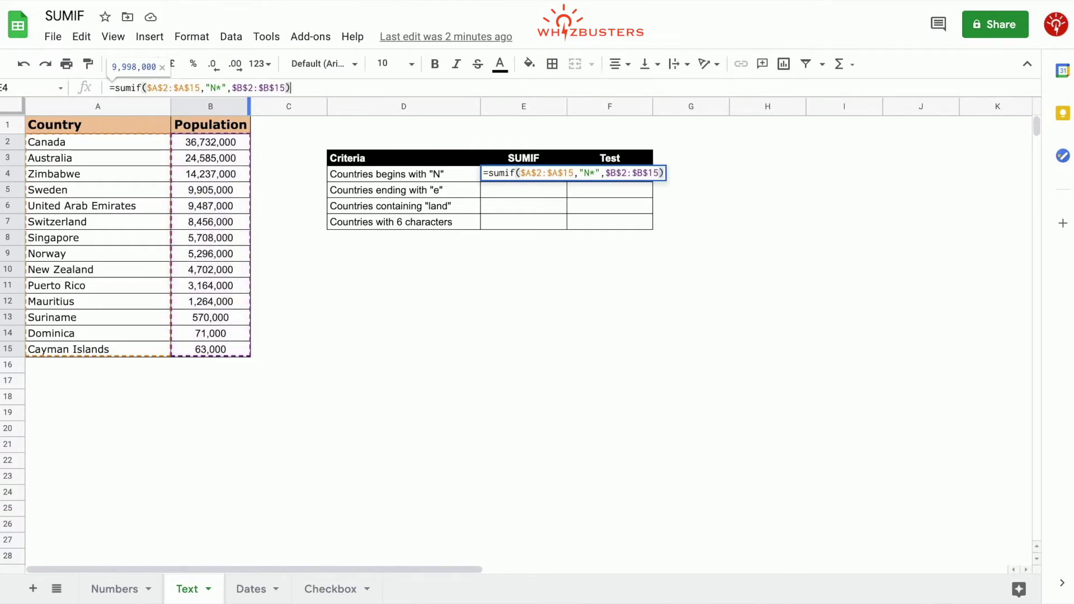
key(Return)
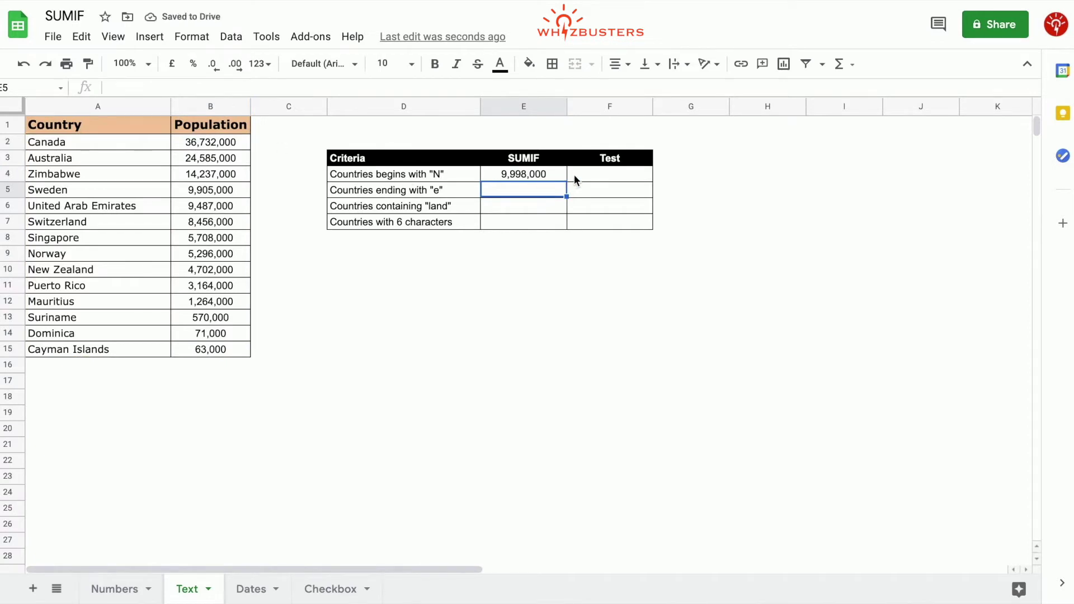
Step: Enter a SUM of the populations in B9:B10 in Test cell F4
click(594, 178)
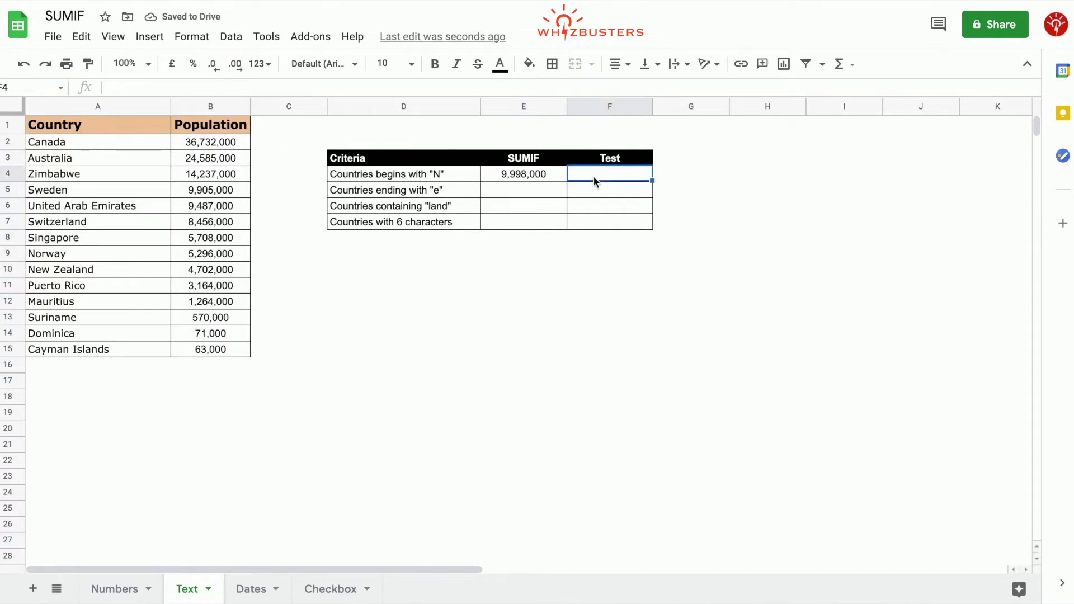
text(=sum()
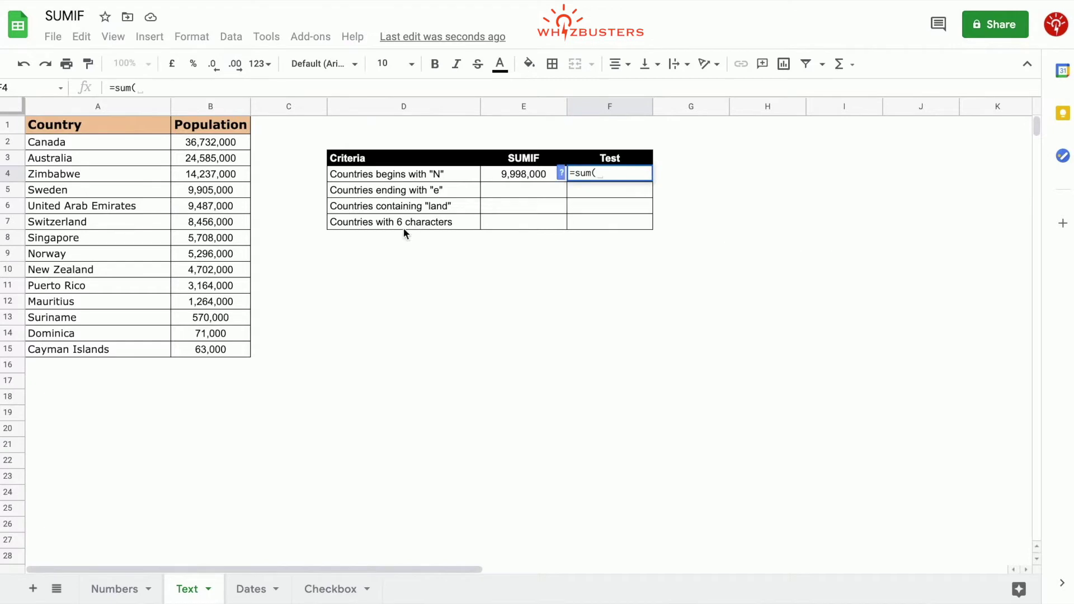
drag(201, 254, 204, 270)
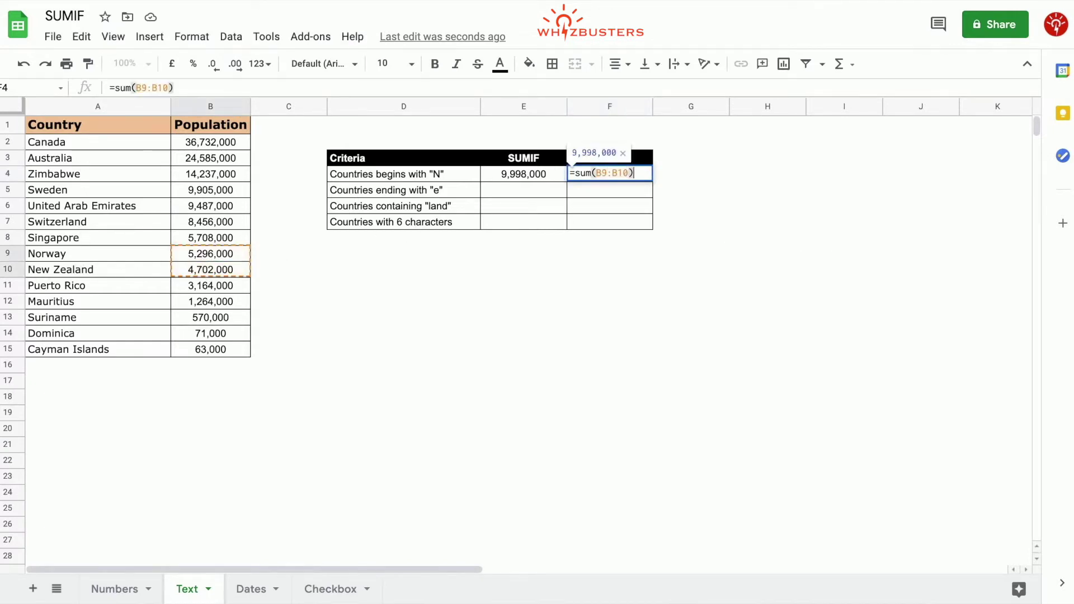
key(Return)
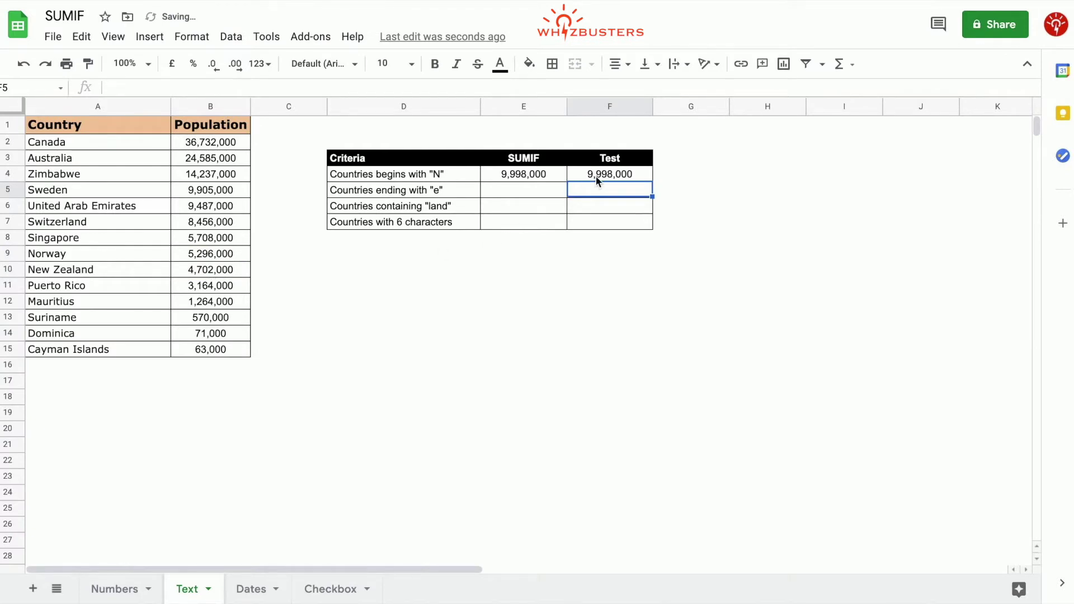
click(507, 195)
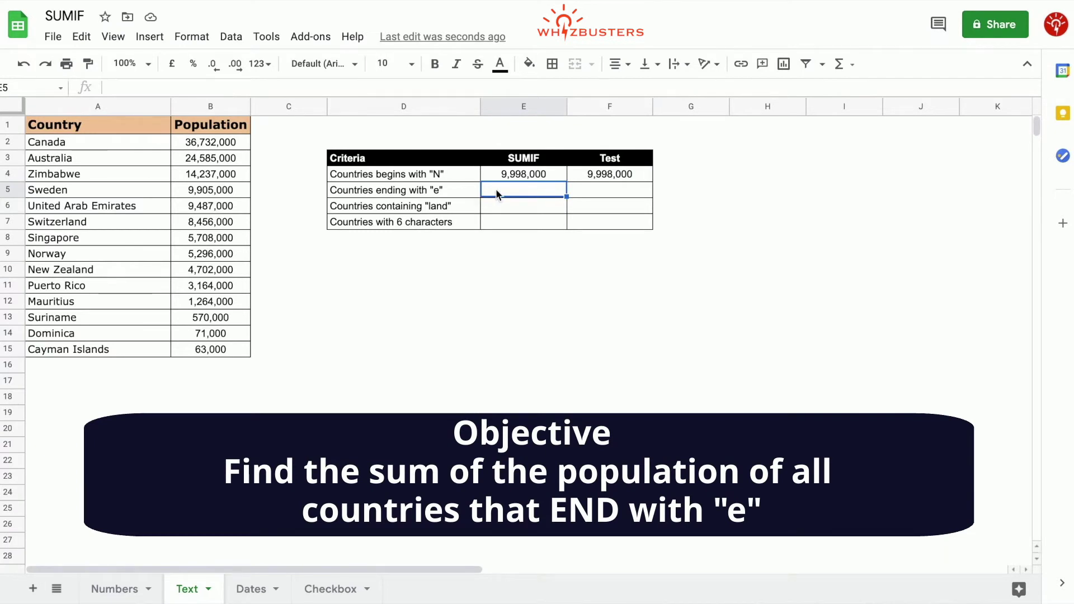
text(=sumif)
key(BackSpace)
key(BackSpace)
key(BackSpace)
key(BackSpace)
key(BackSpace)
key(BackSpace)
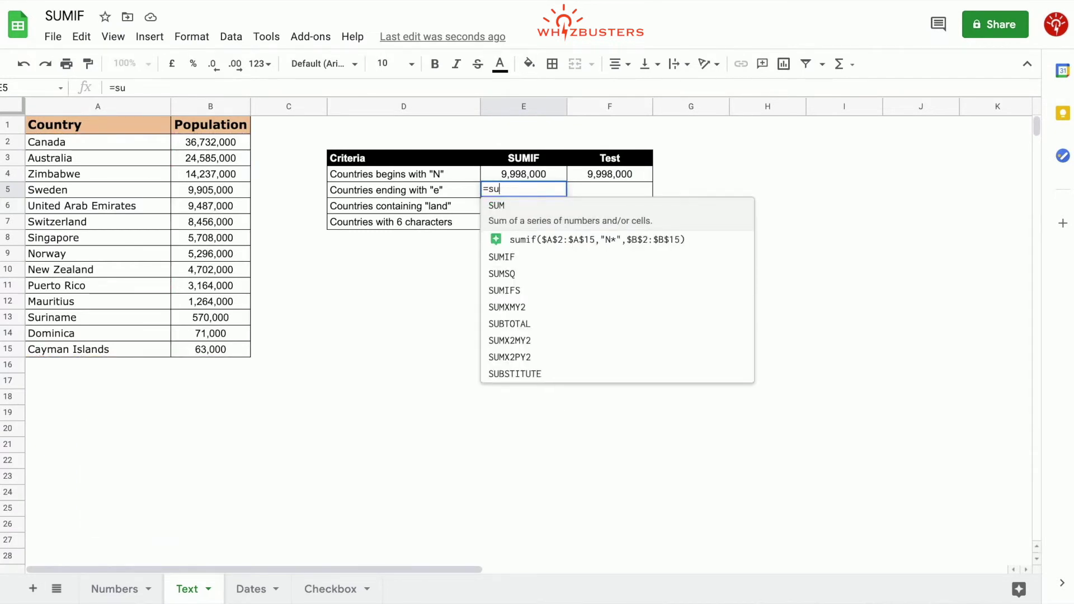
key(Return)
Step: Begin a SUMIF formula in E5 for countries ending with "e", using the absolute criteria range $A$2:$A$15
click(524, 190)
text(=sumif()
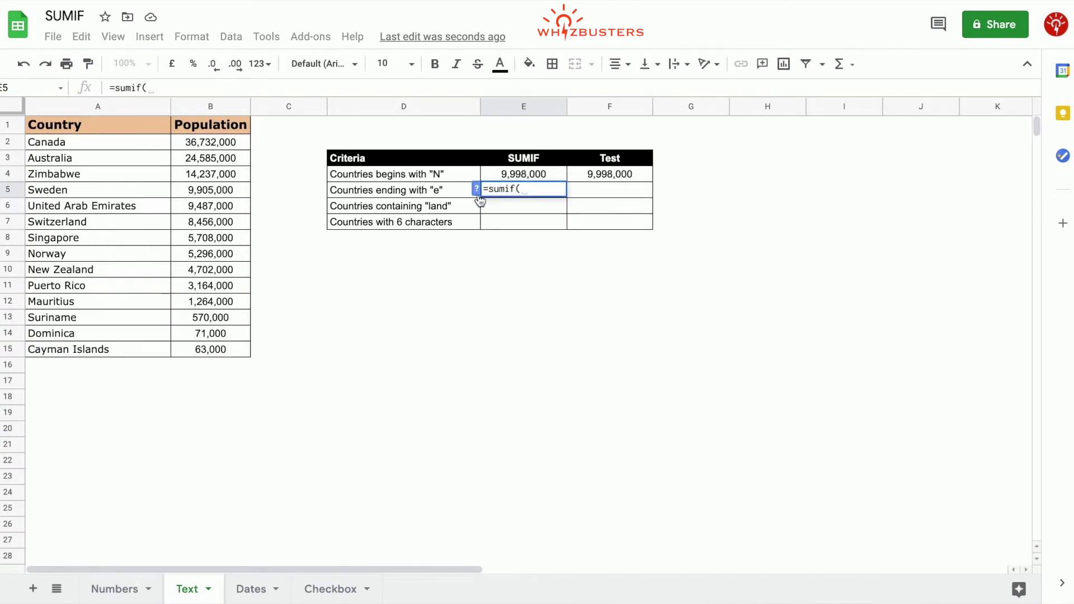
click(477, 190)
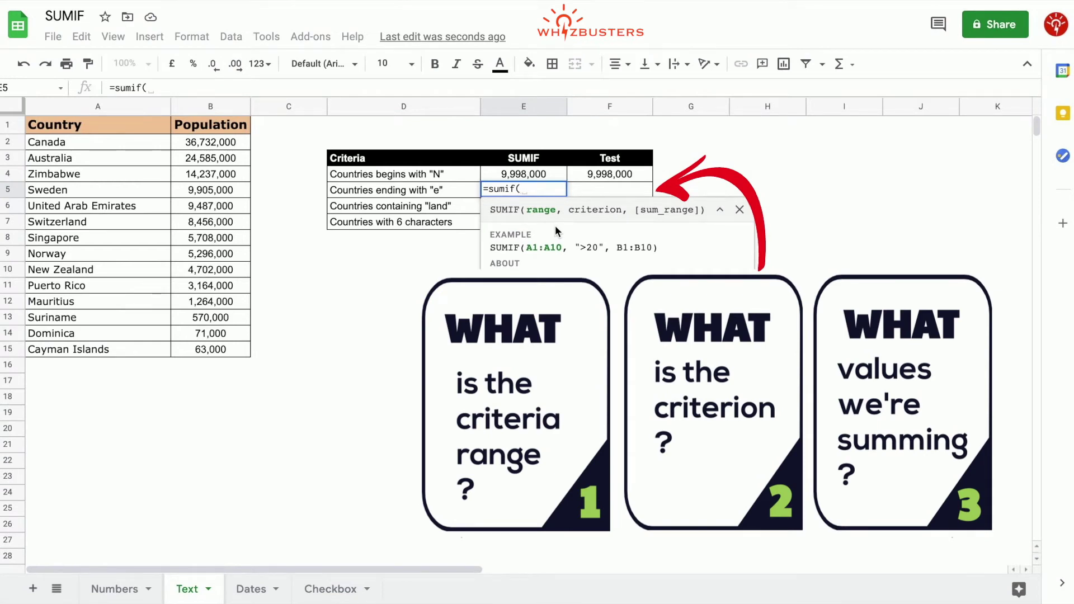
drag(108, 147, 110, 351)
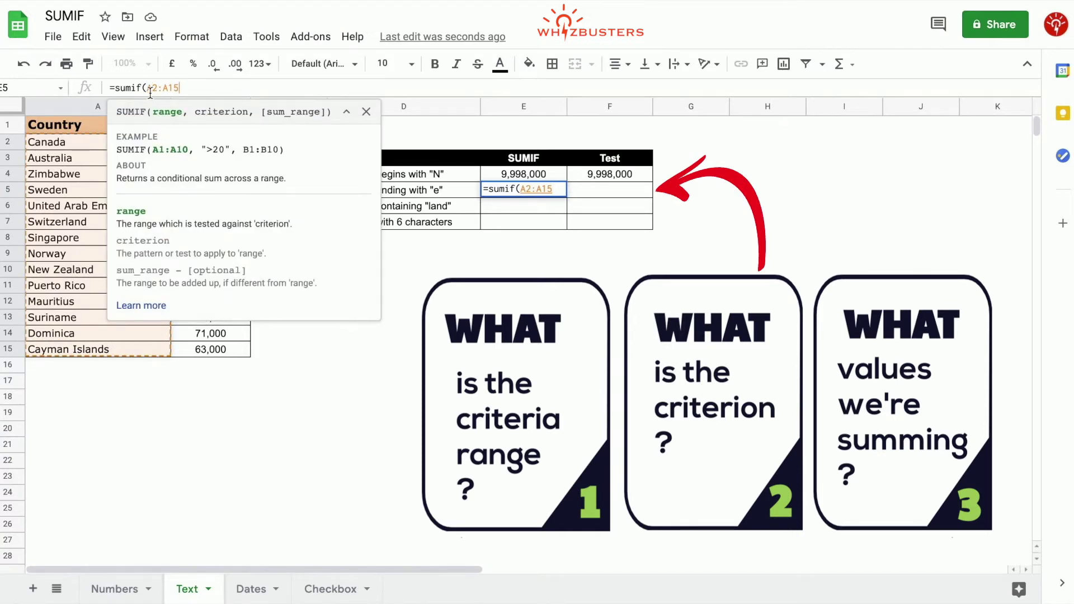
key(F4)
text(,)
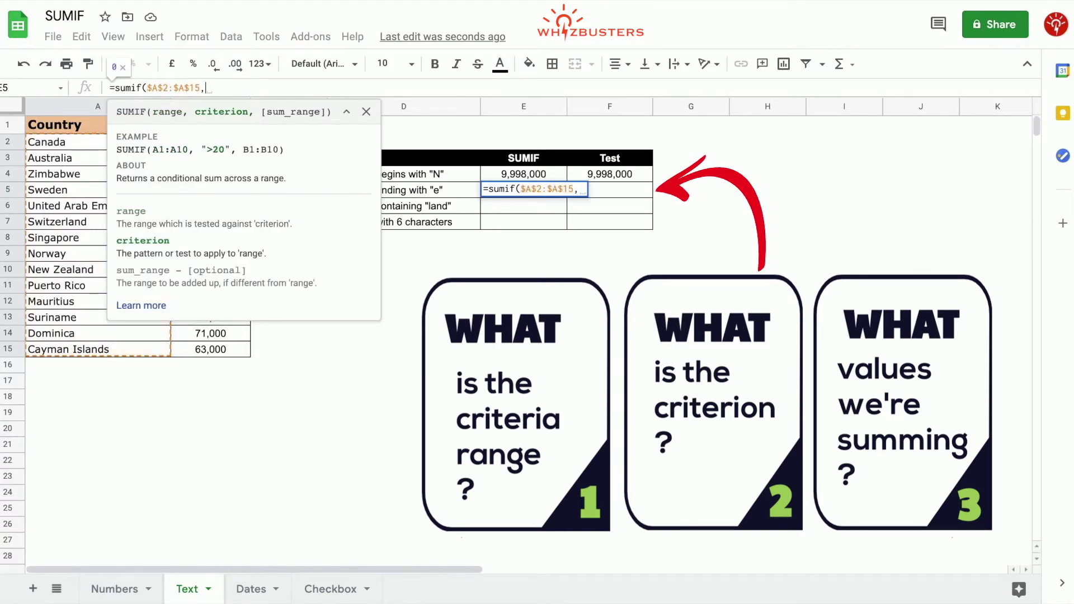
click(366, 112)
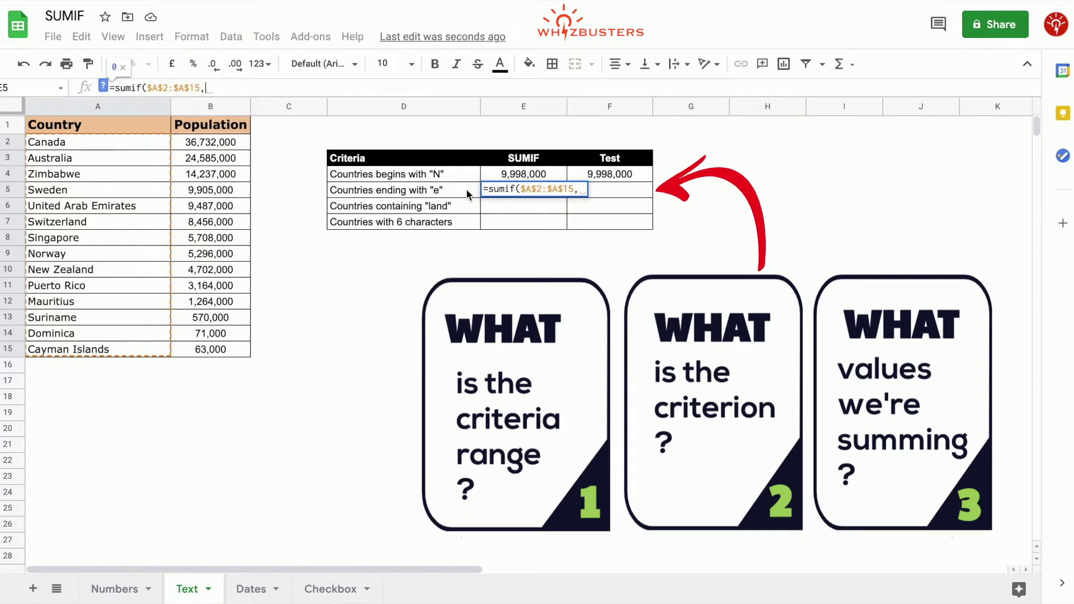
Step: Complete the SUMIF in E5 with the criterion "*e" and the absolute sum range $B$2:$B$15
text(")
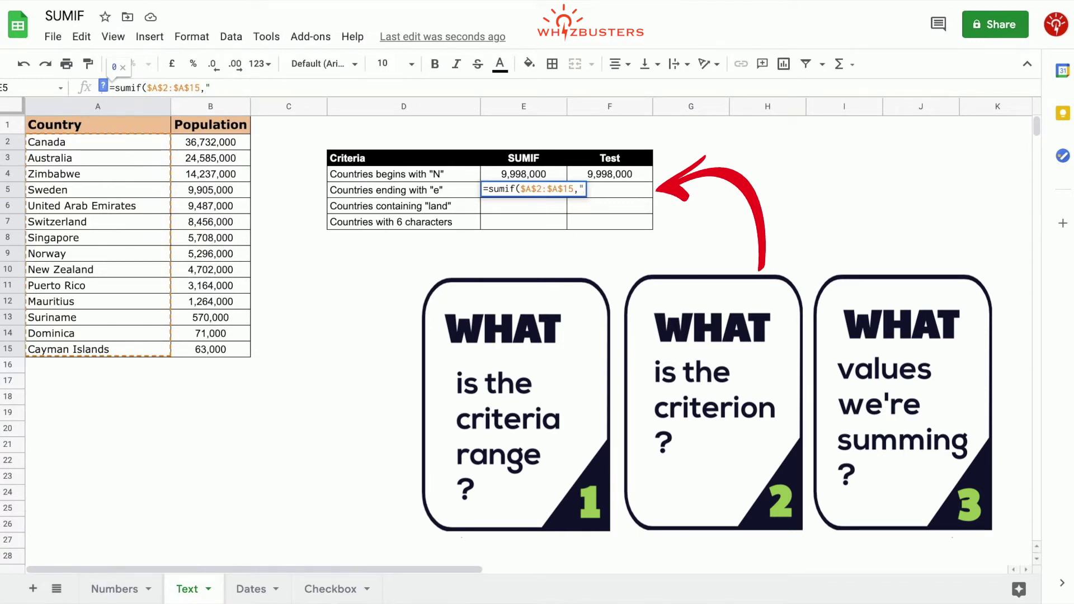
text(*e",)
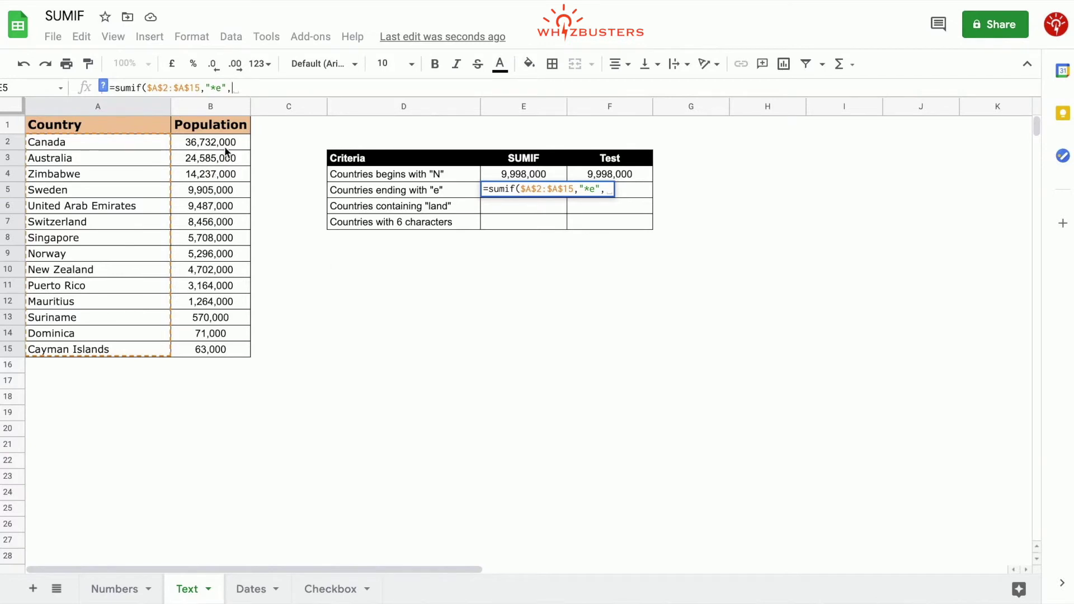
drag(225, 143, 224, 350)
key(F4)
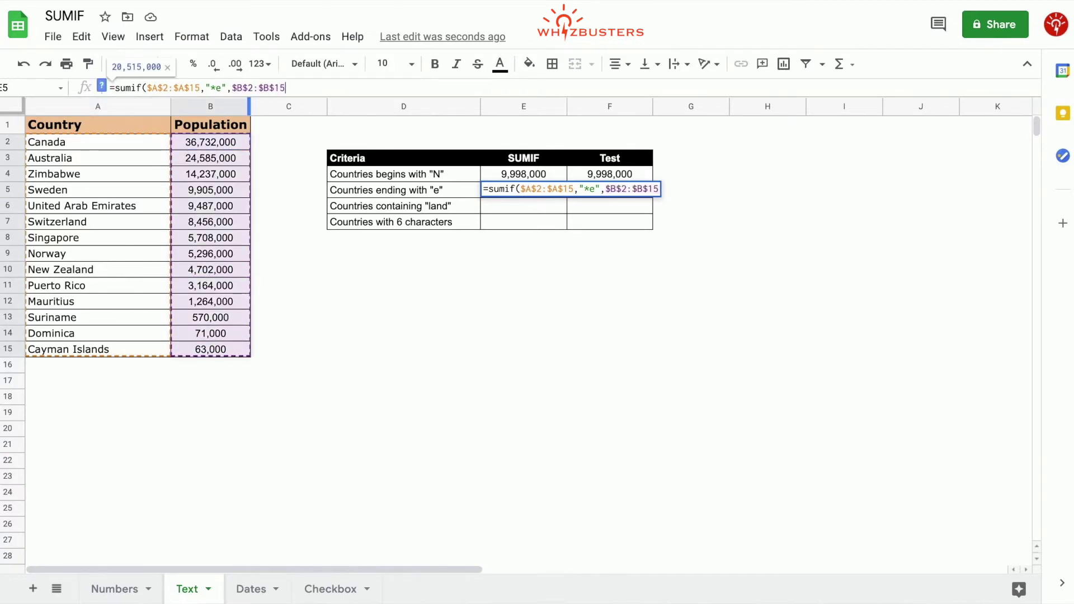
text())
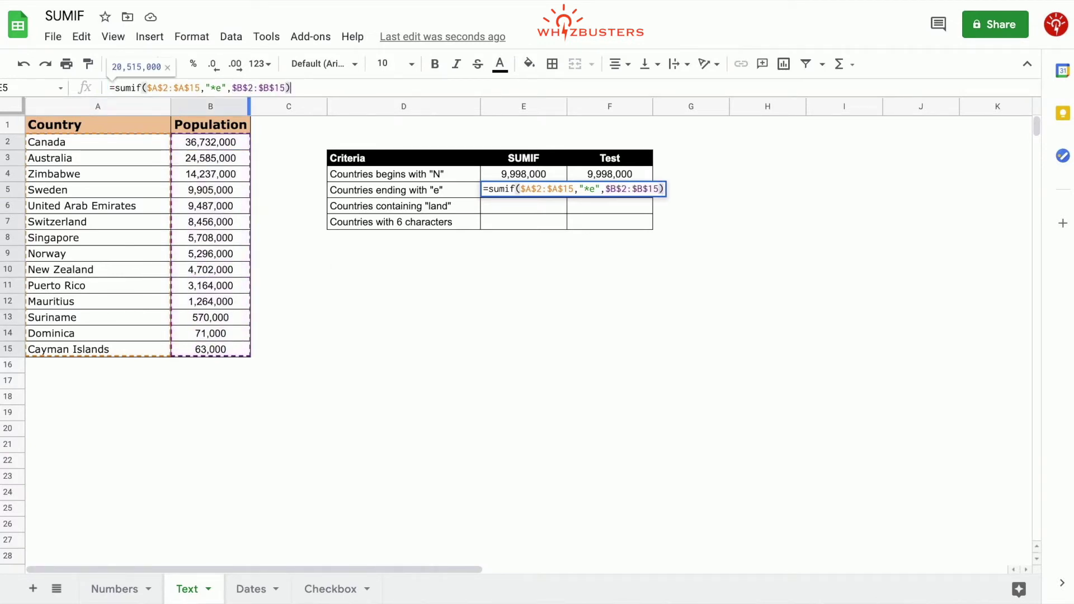
key(Return)
click(526, 195)
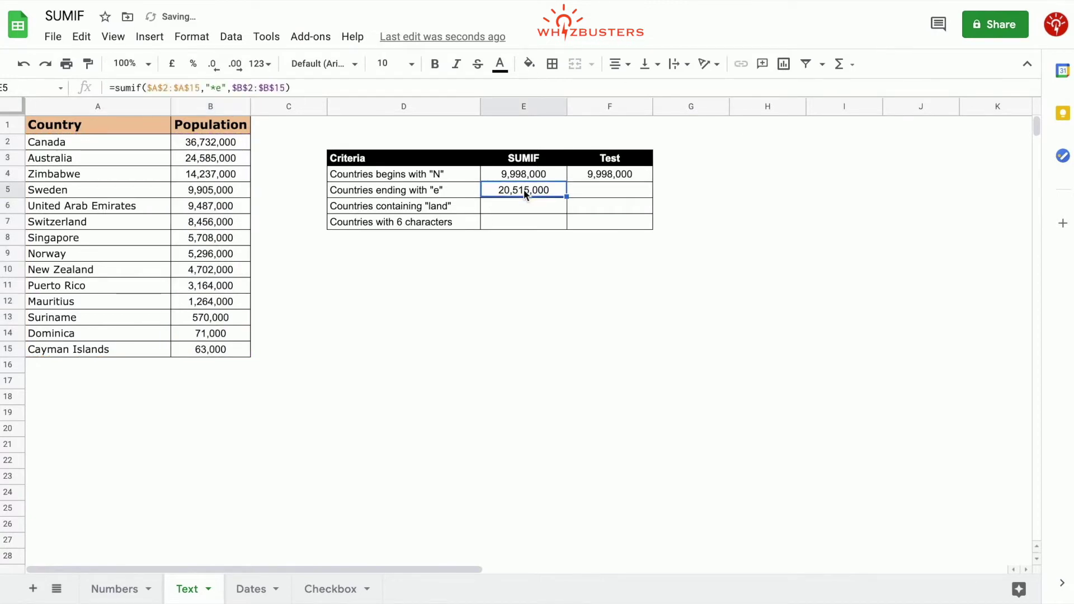
Step: Enter a SUM of the populations in B4, B8 and B13 in Test cell F5
click(606, 189)
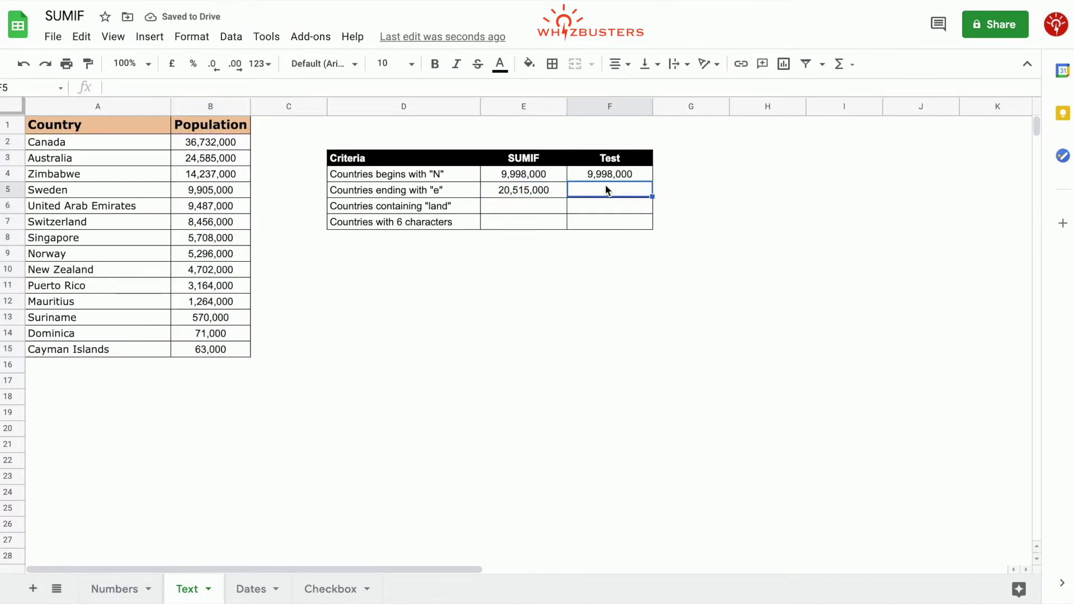
text(=sum()
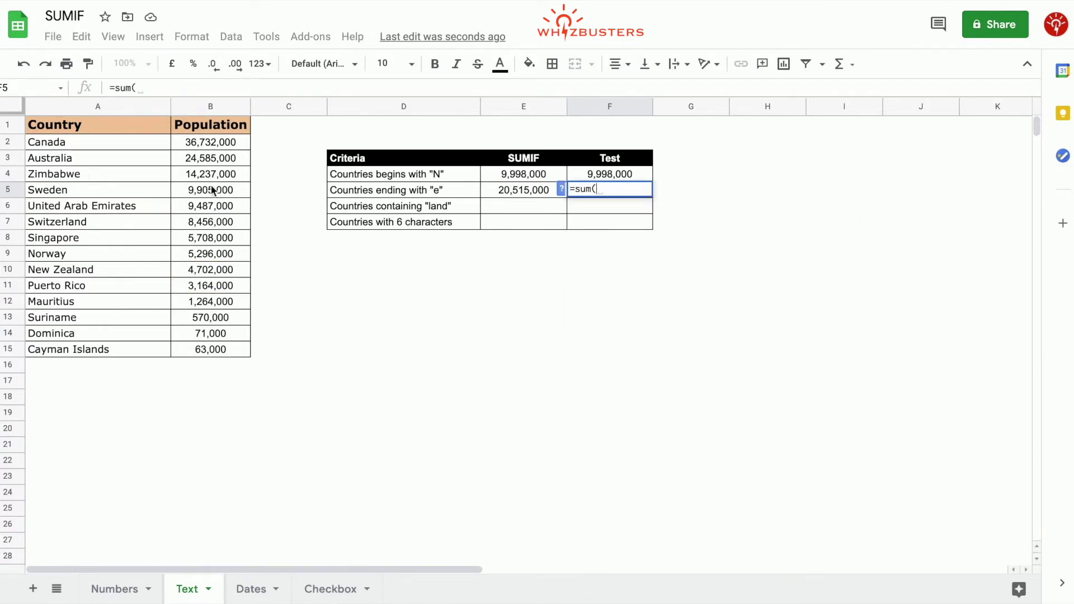
click(233, 173)
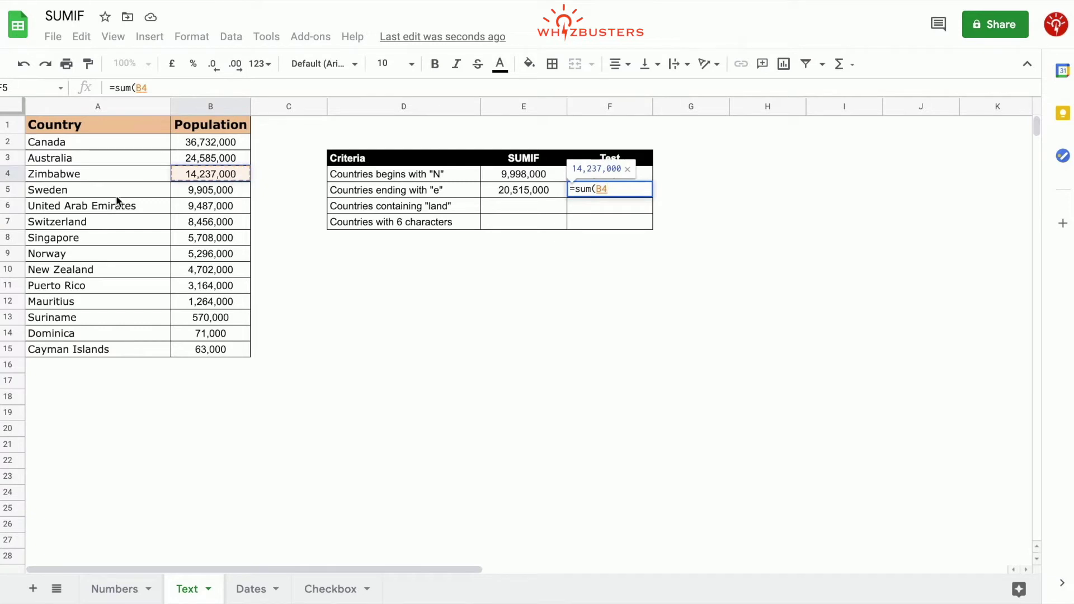
text(,)
click(213, 237)
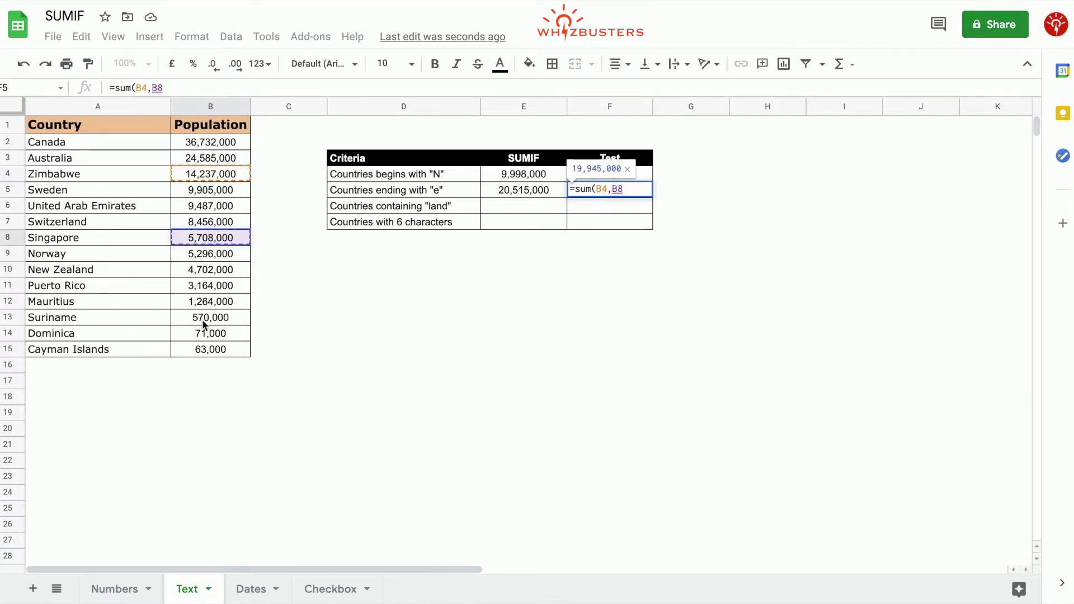
text(,)
click(216, 315)
key(Return)
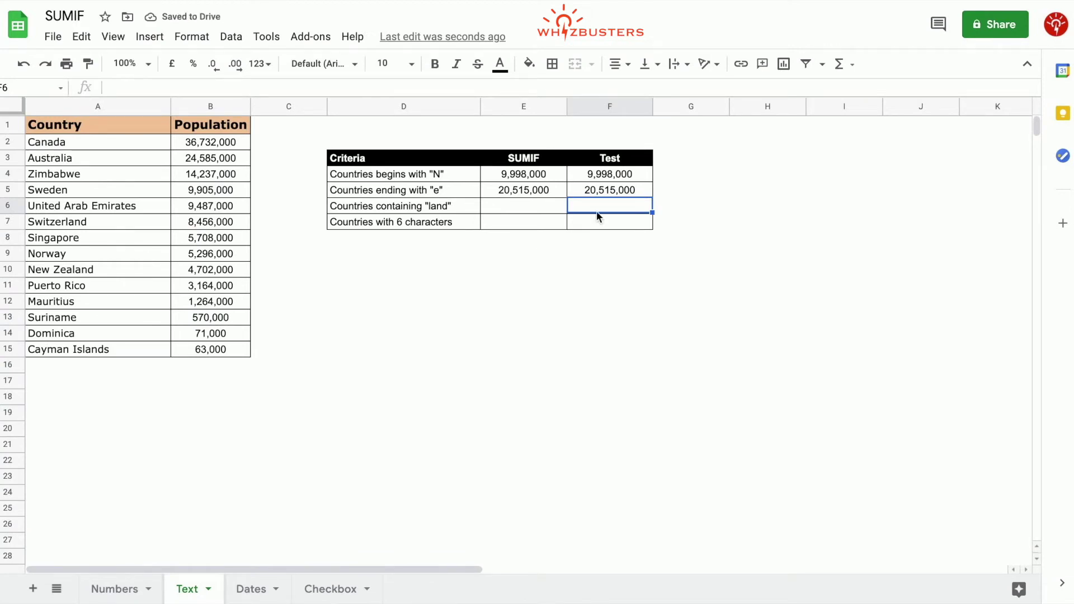
click(526, 205)
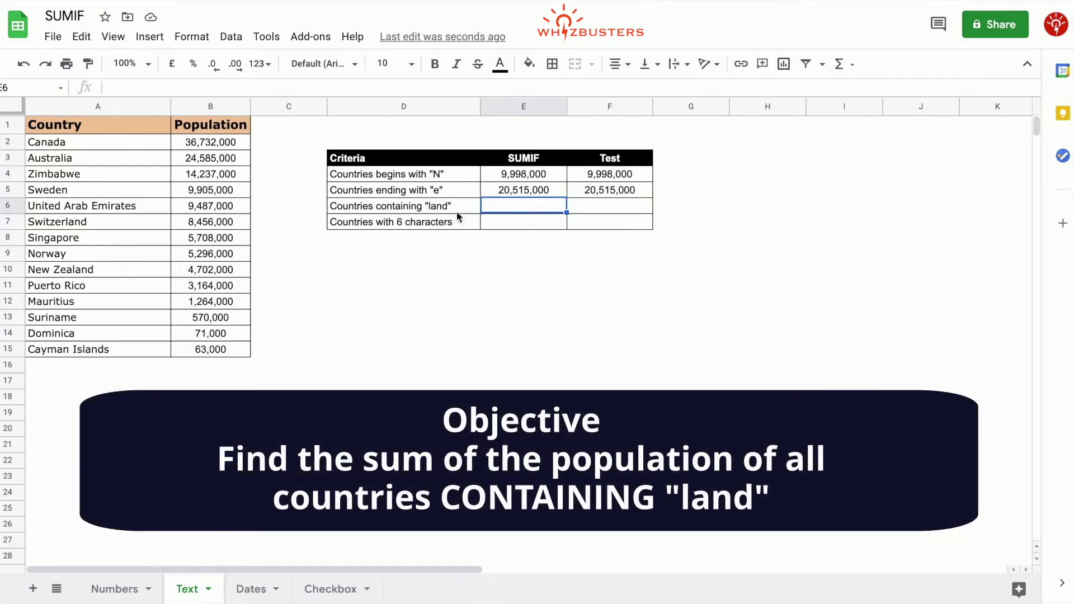
text(=sumif)
key(BackSpace)
key(BackSpace)
key(BackSpace)
key(BackSpace)
key(Escape)
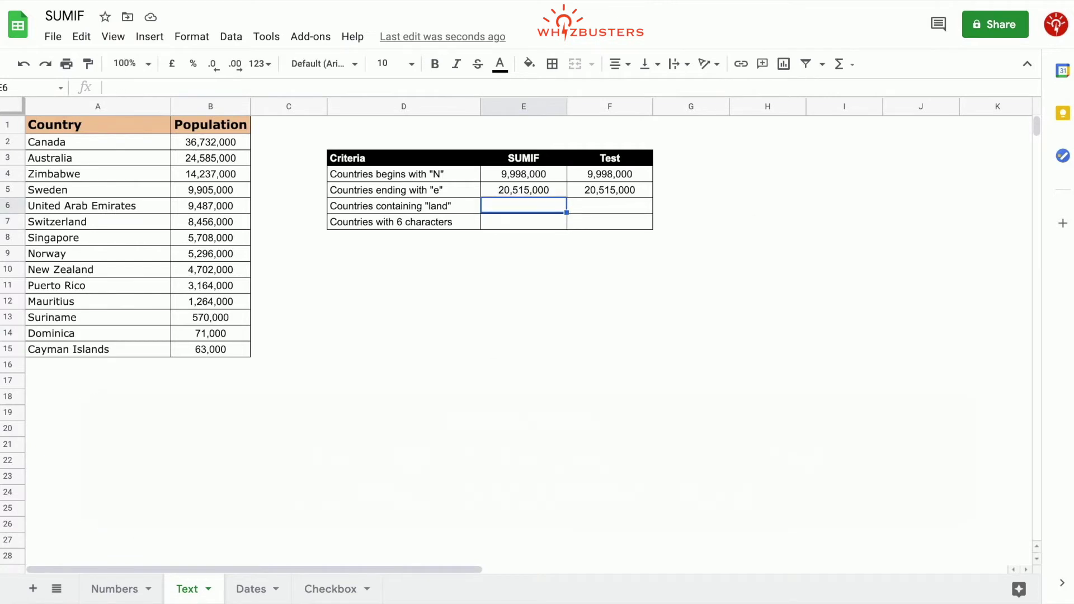
Step: Begin a SUMIF formula in E6 for countries containing "land", using the absolute criteria range $A$2:$A$15
text(=sumif()
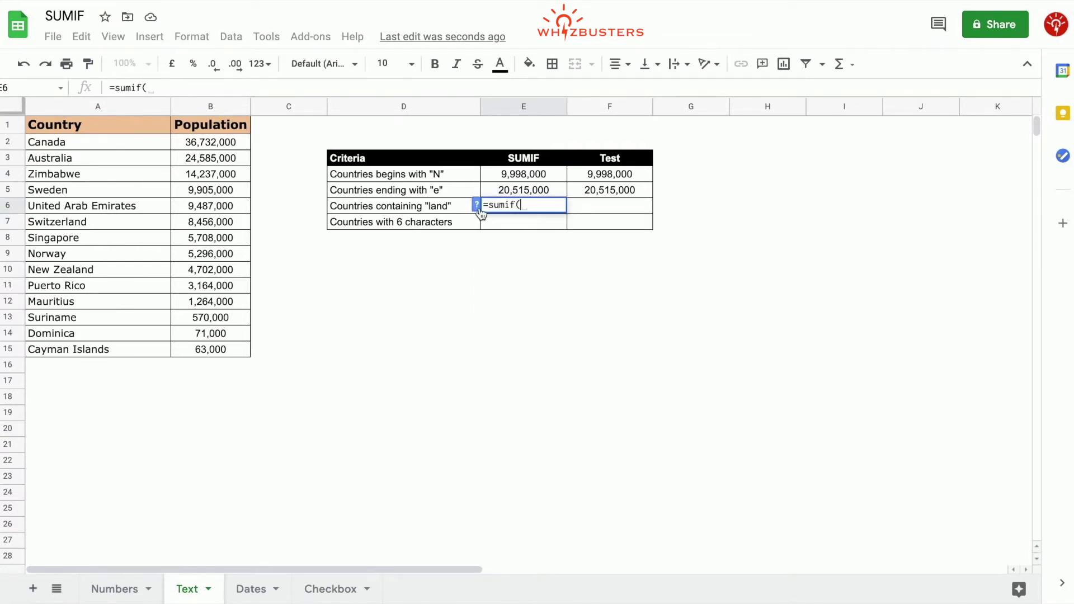
click(478, 207)
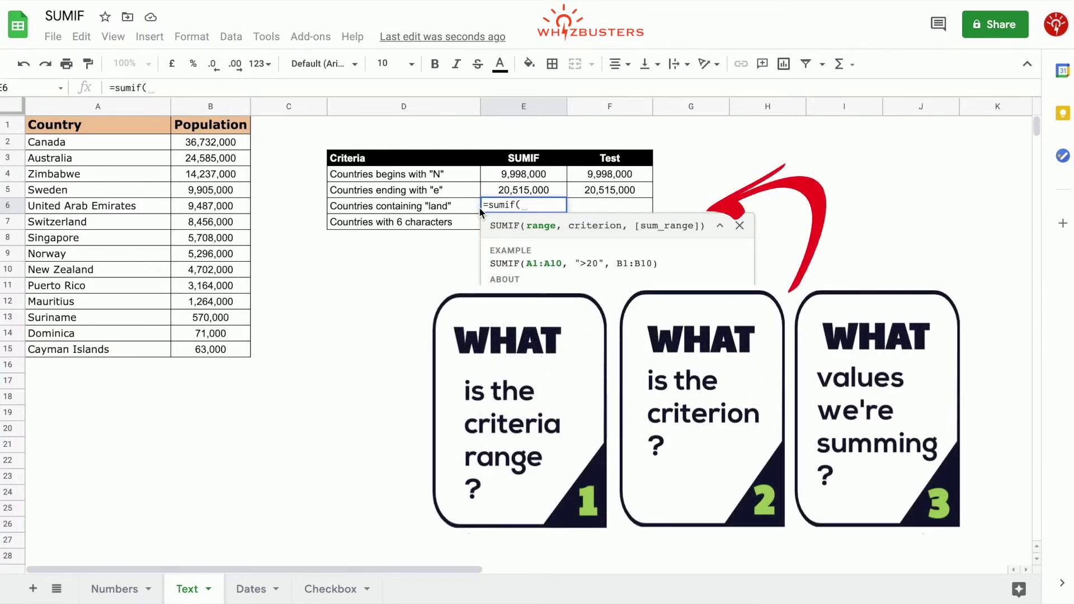
click(126, 142)
drag(126, 139, 114, 351)
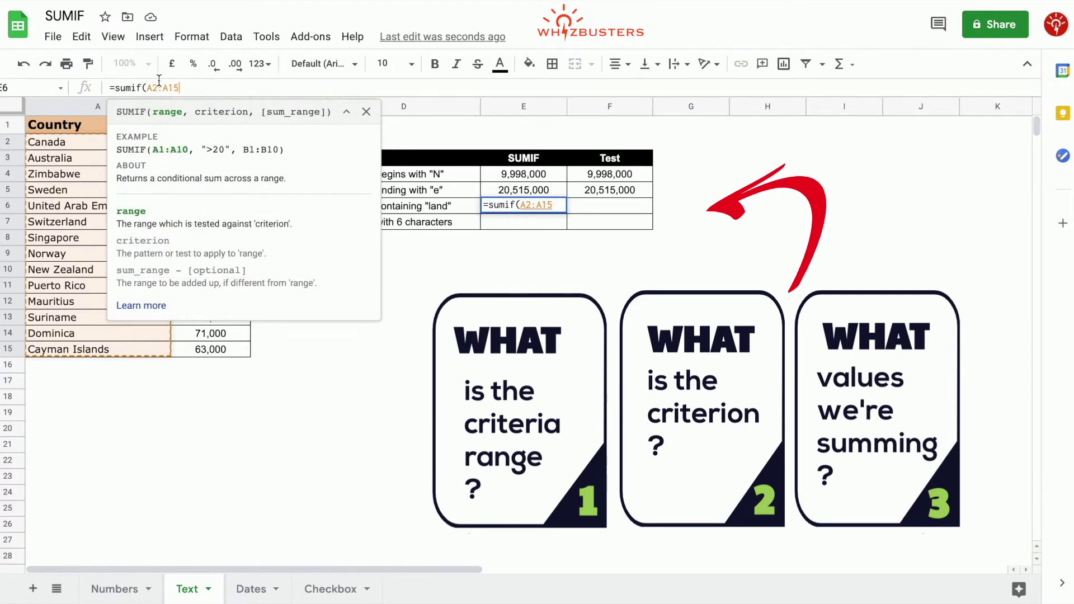
key(F4)
text(,)
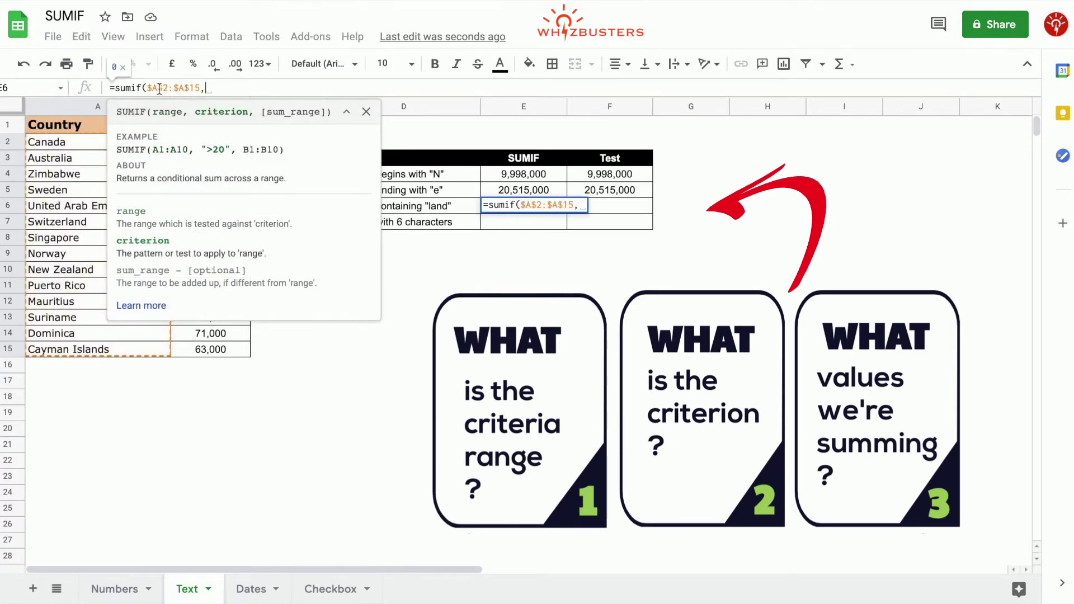
key(shift+F1)
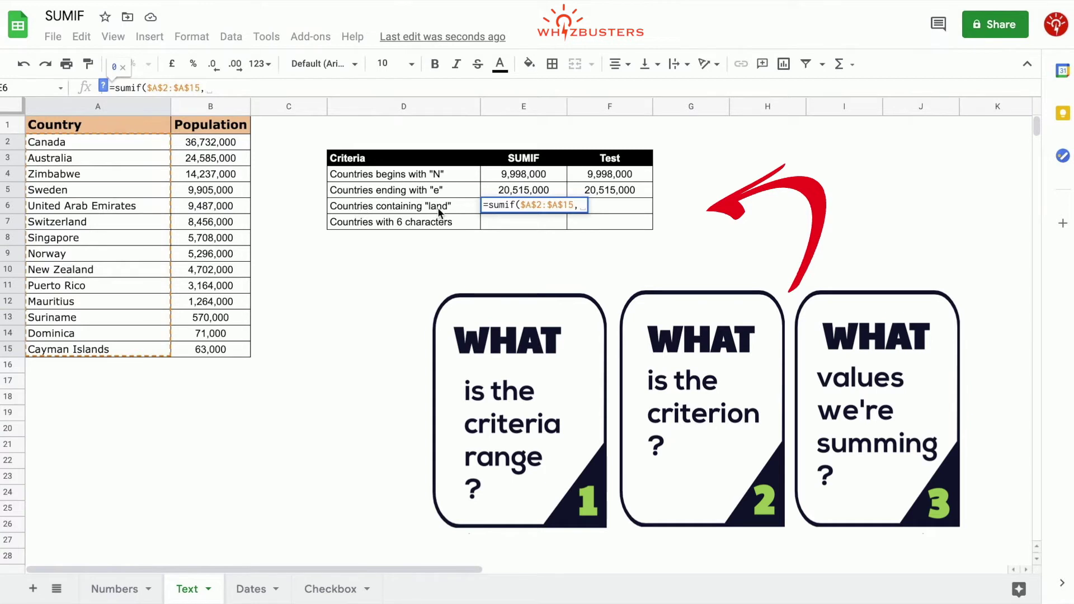
Step: Complete the SUMIF in E6 with the criterion "*land*" and the absolute sum range $B$2:$B$15
text(")
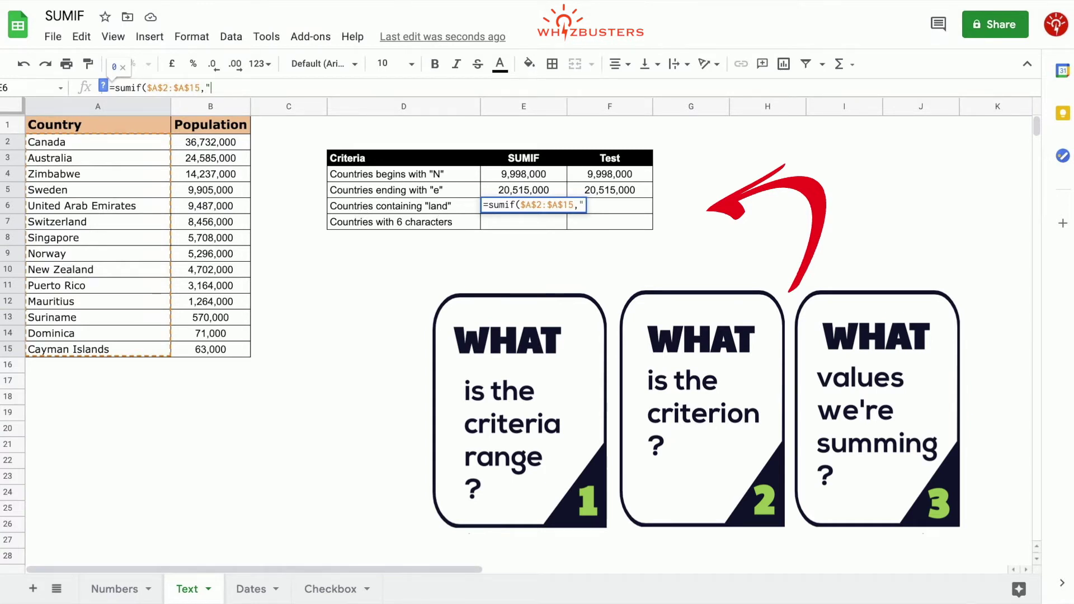
text(*land)
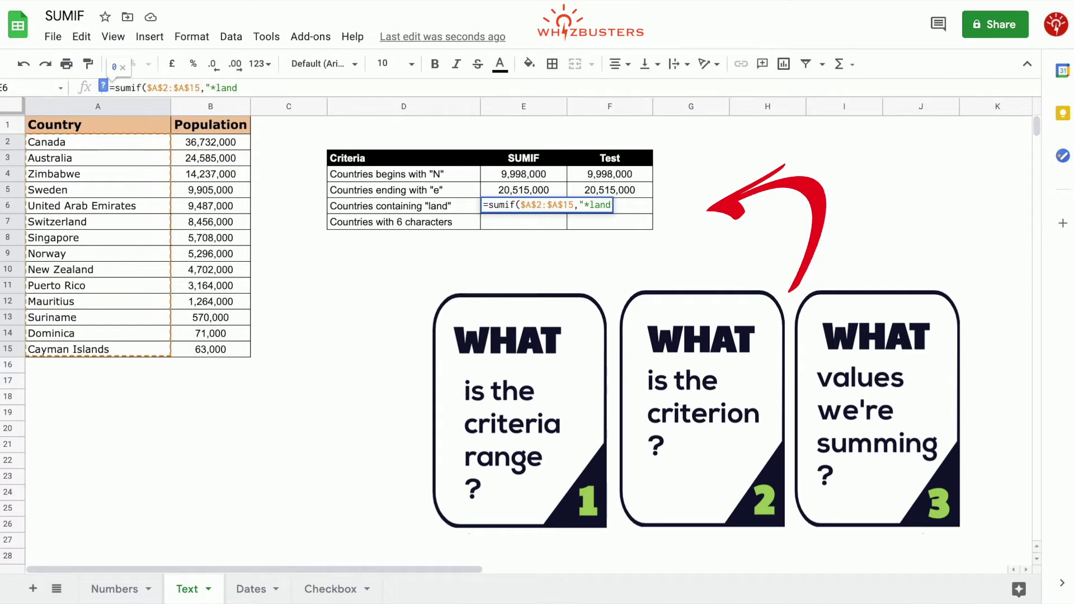
text(*",)
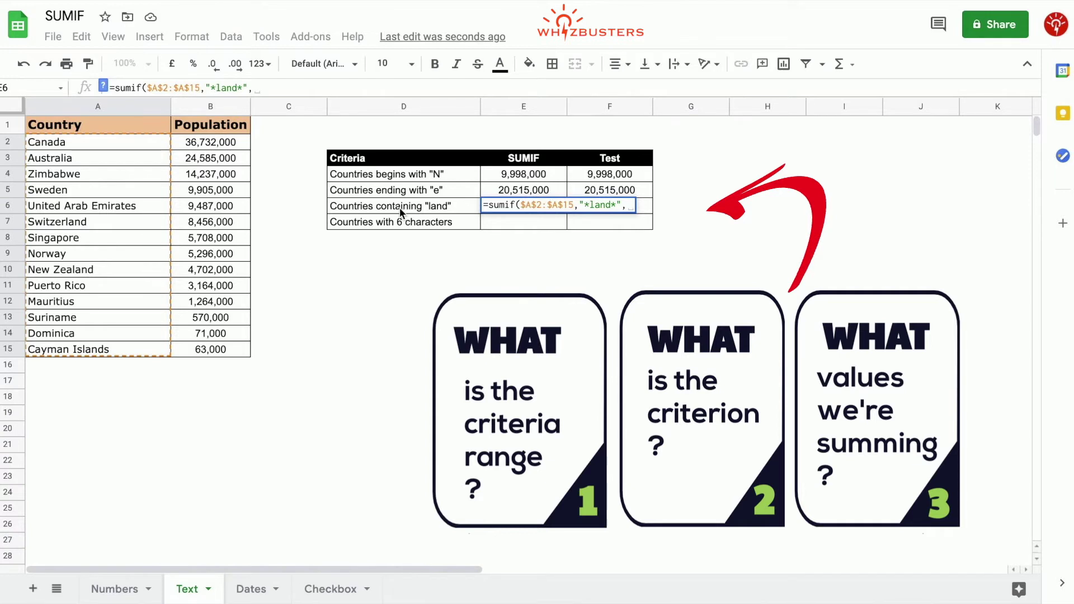
drag(232, 147, 233, 344)
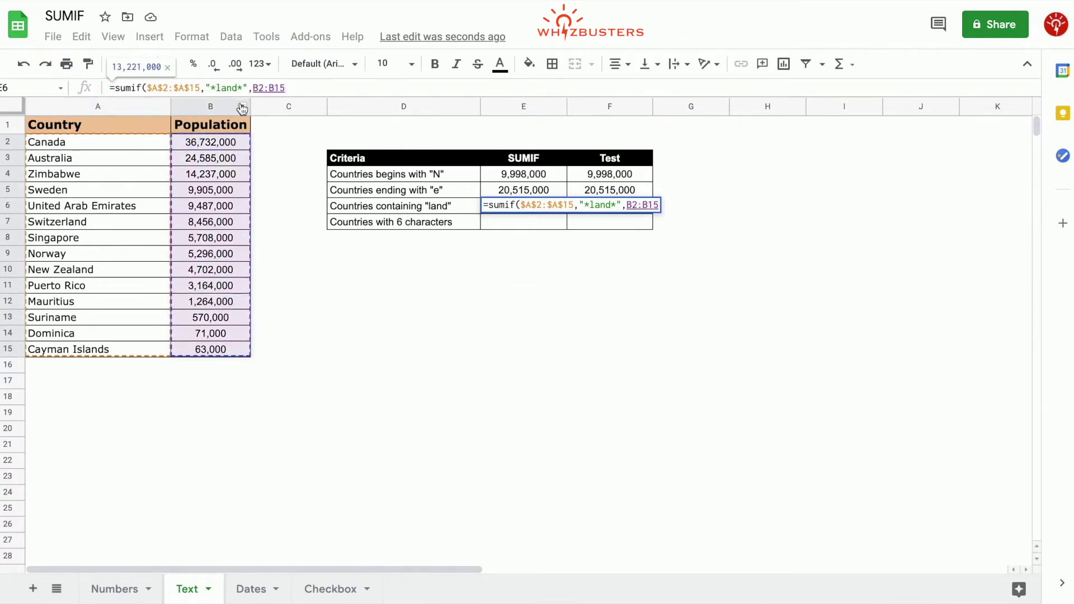
click(261, 88)
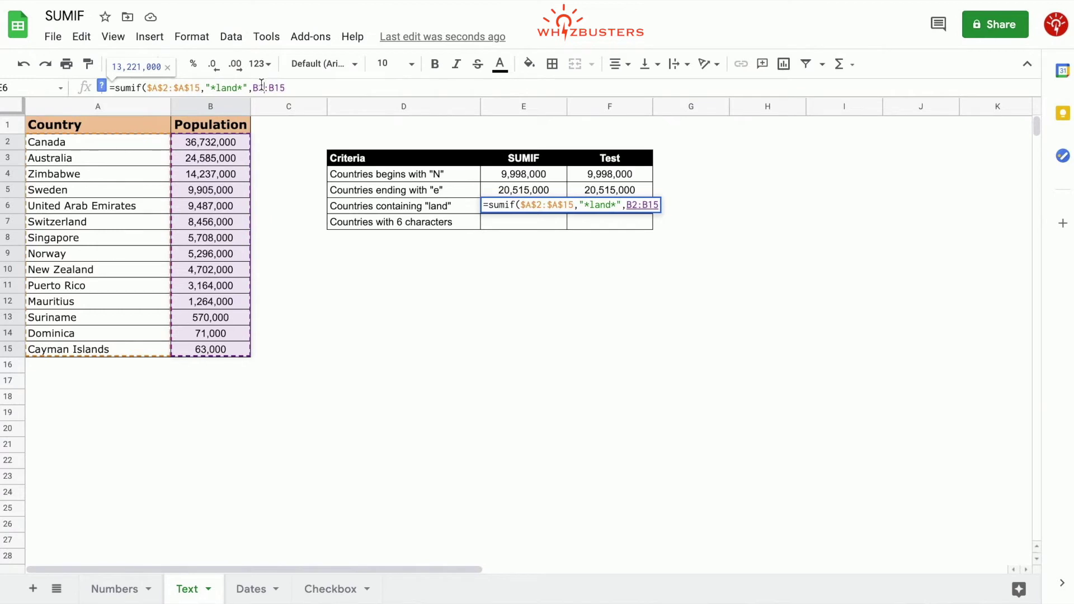
key(F4)
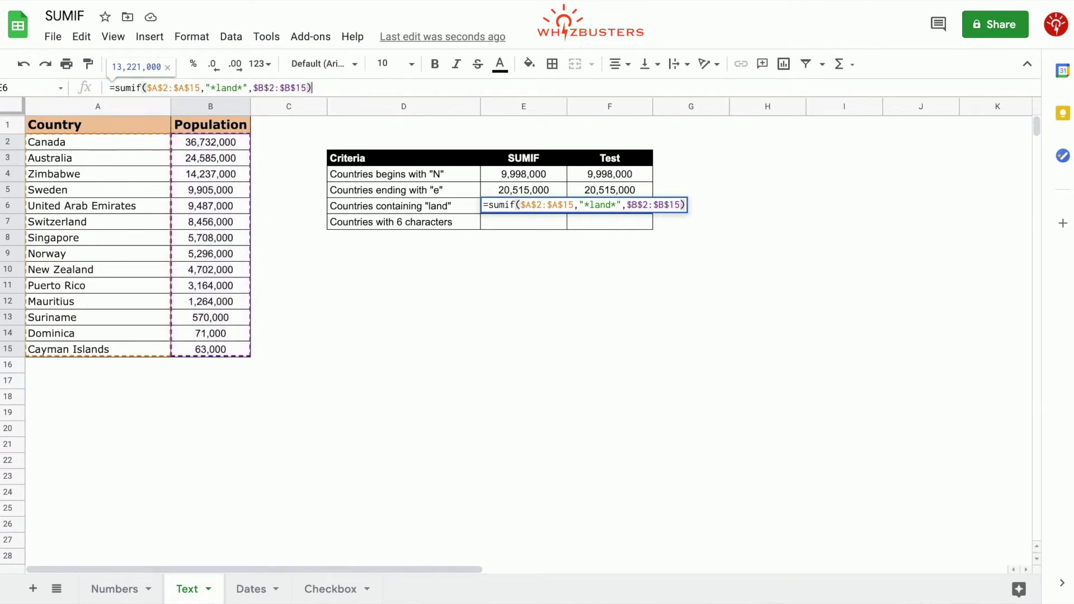
key(Return)
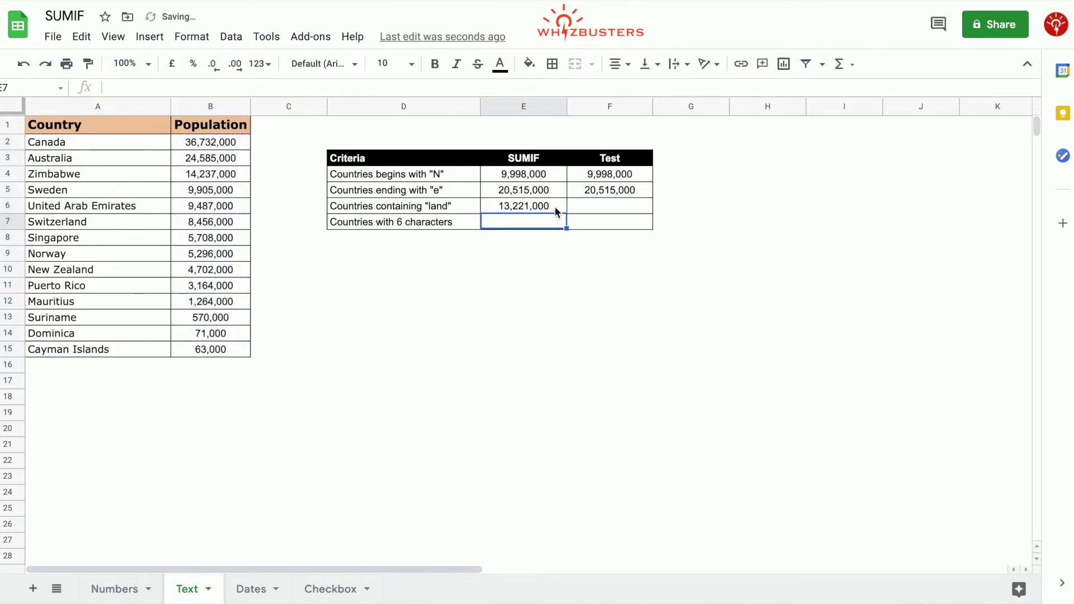
Step: Enter a SUM of the populations in B7, B10 and B15 in Test cell F6
click(597, 209)
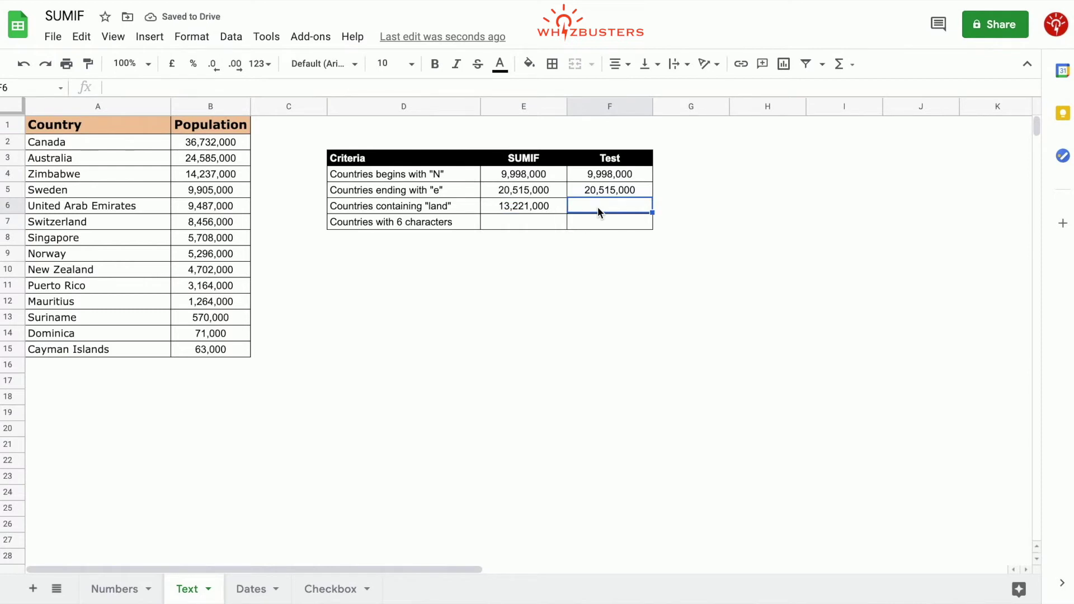
text(=sum()
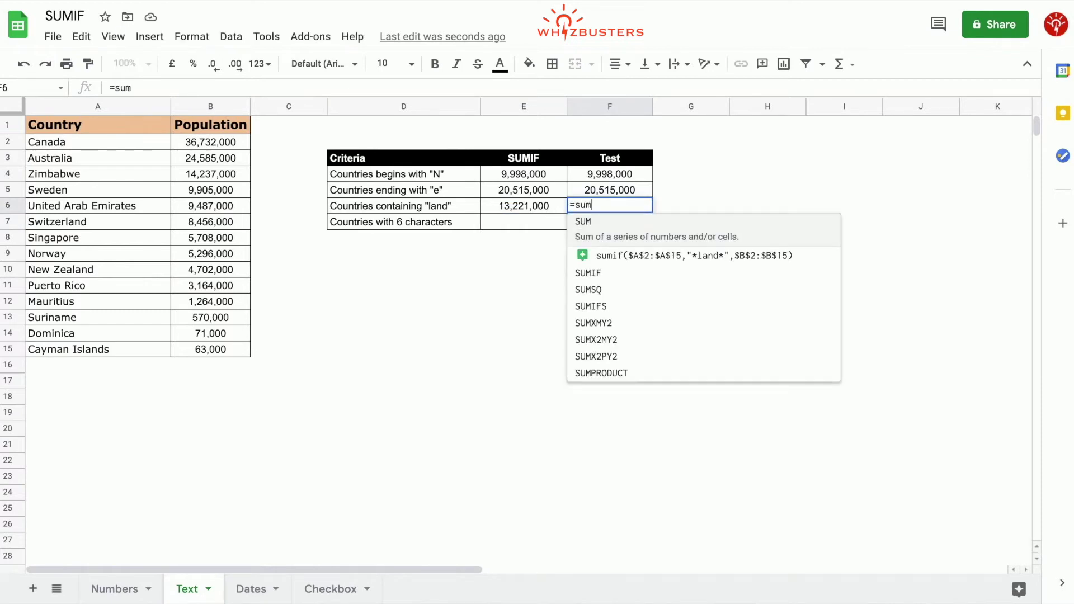
click(218, 223)
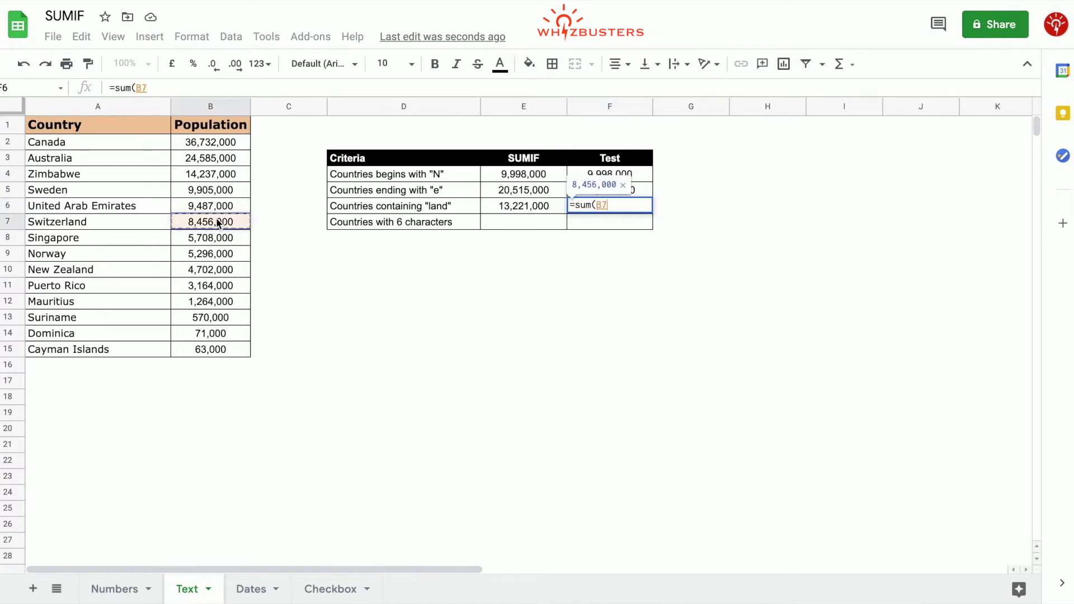
text(,)
click(233, 271)
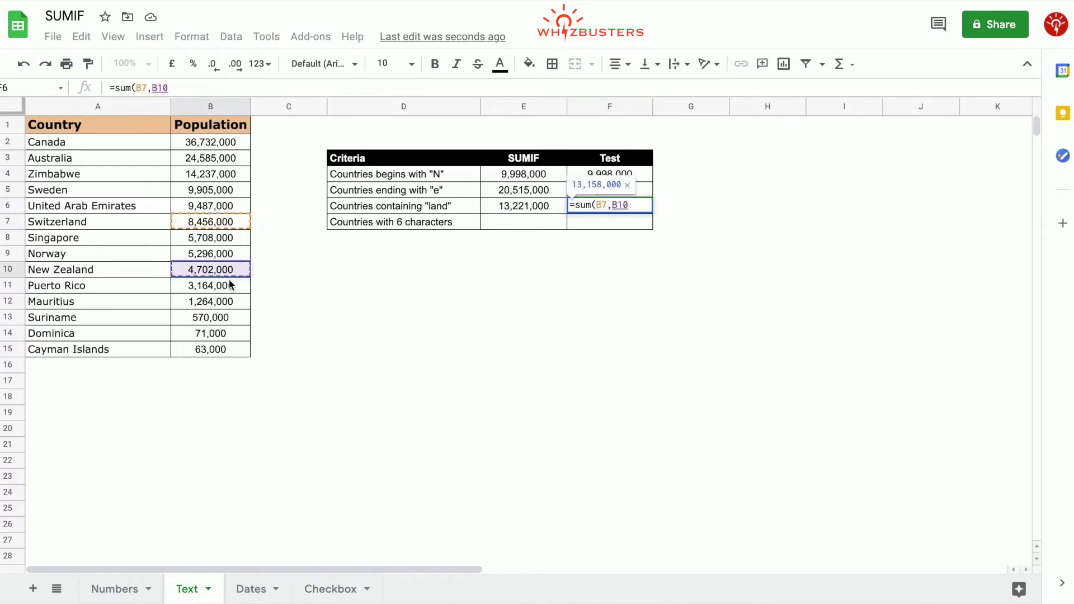
text(,)
click(219, 352)
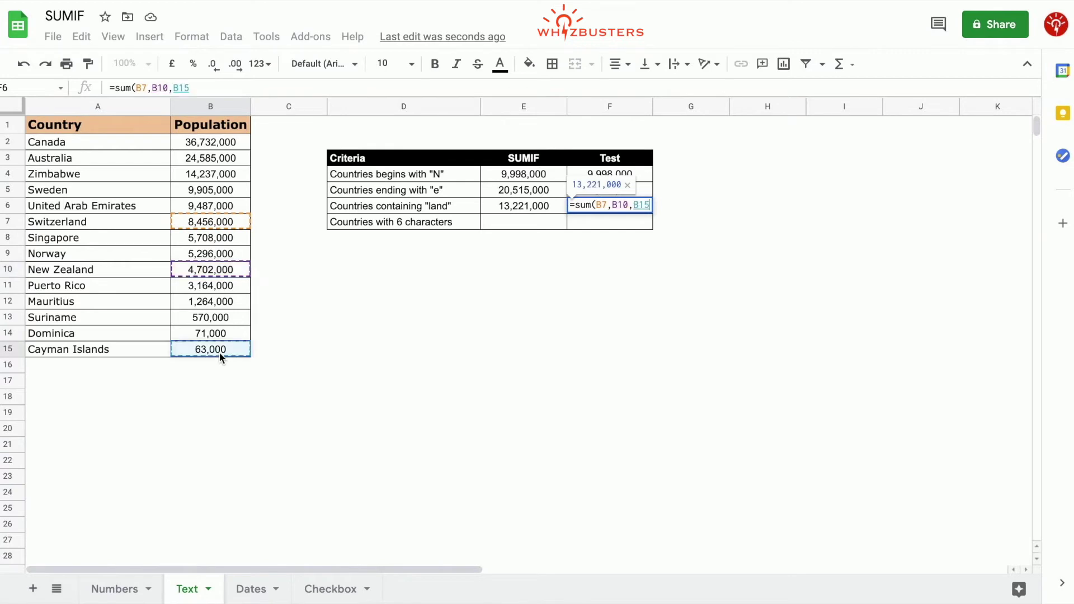
key(Return)
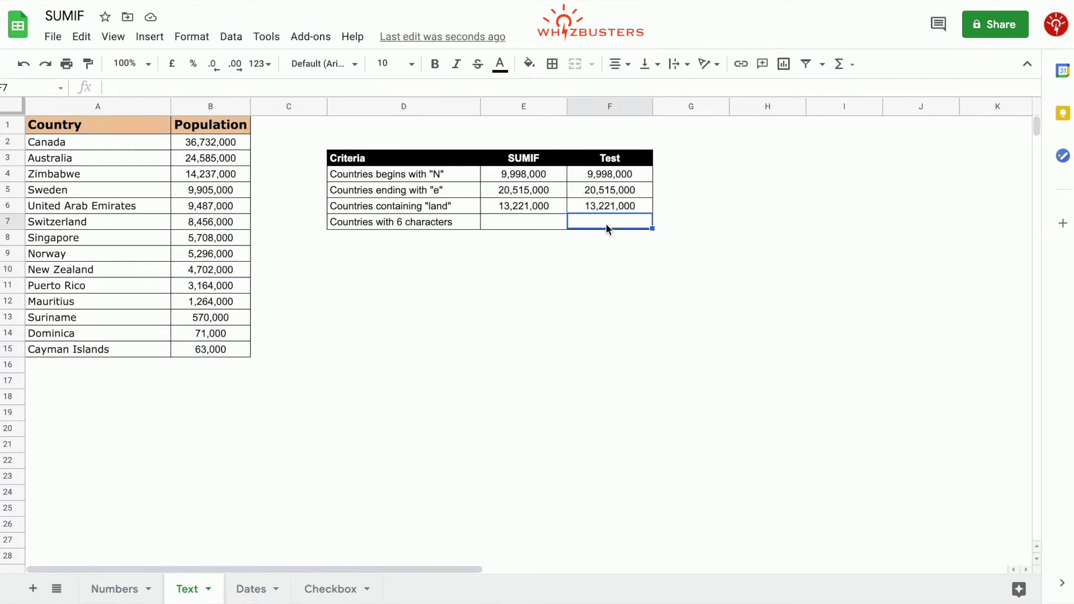
Step: Begin a SUMIF formula in E7 for countries with 6 characters, using the absolute criteria range $A$2:$A$15
key(Left)
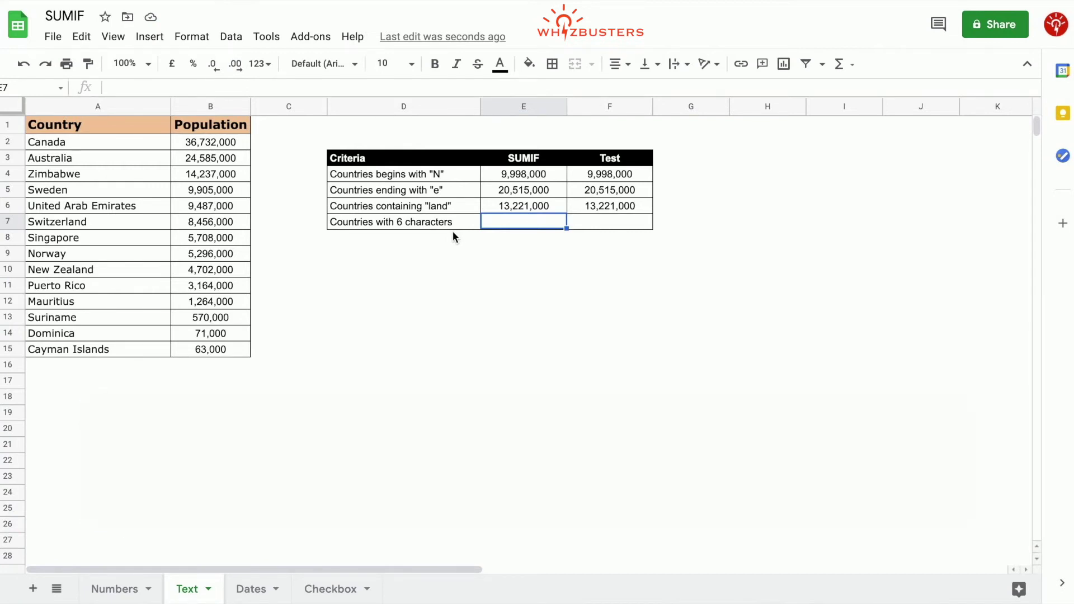
text(=sumif()
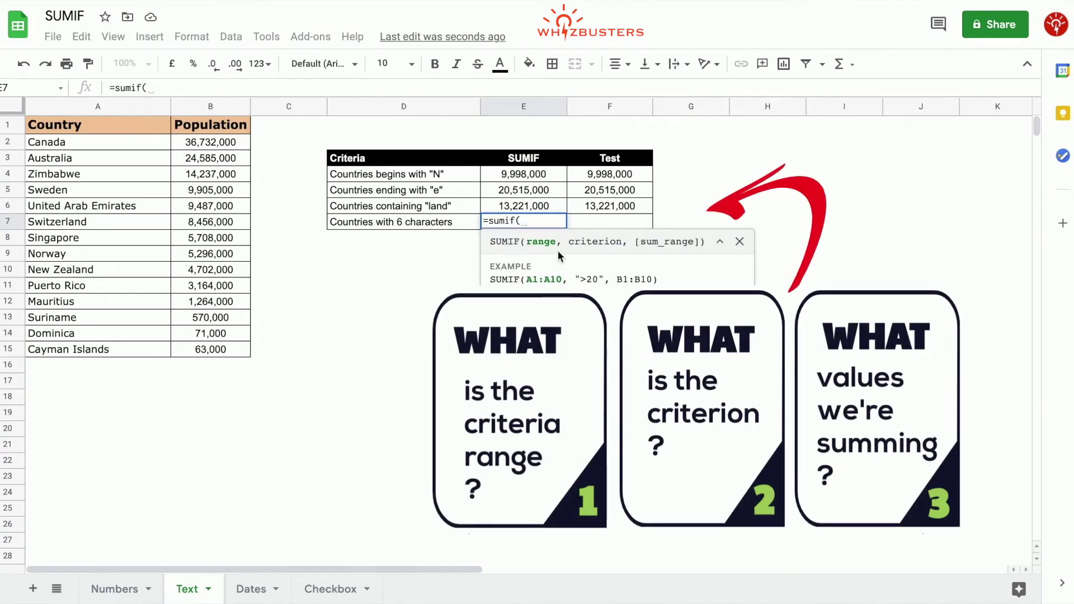
drag(122, 141, 115, 349)
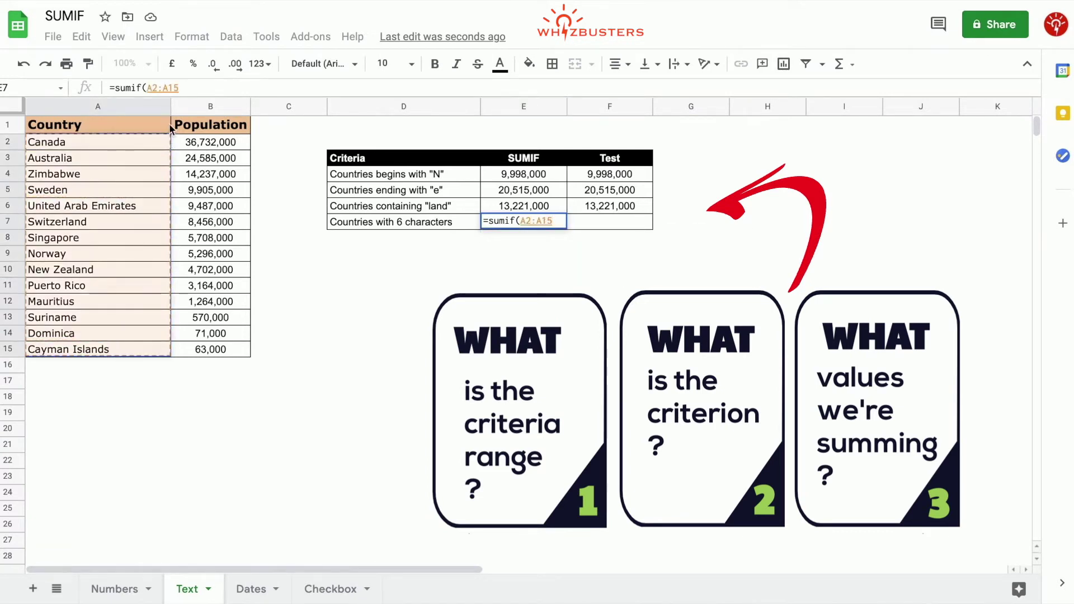
click(166, 87)
key(F4)
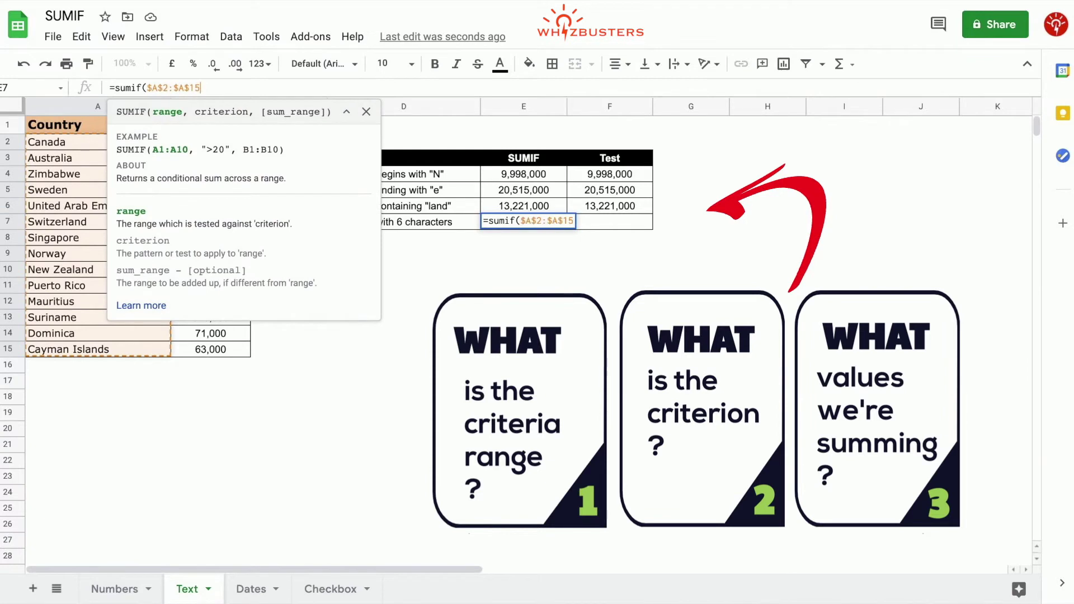
text(,)
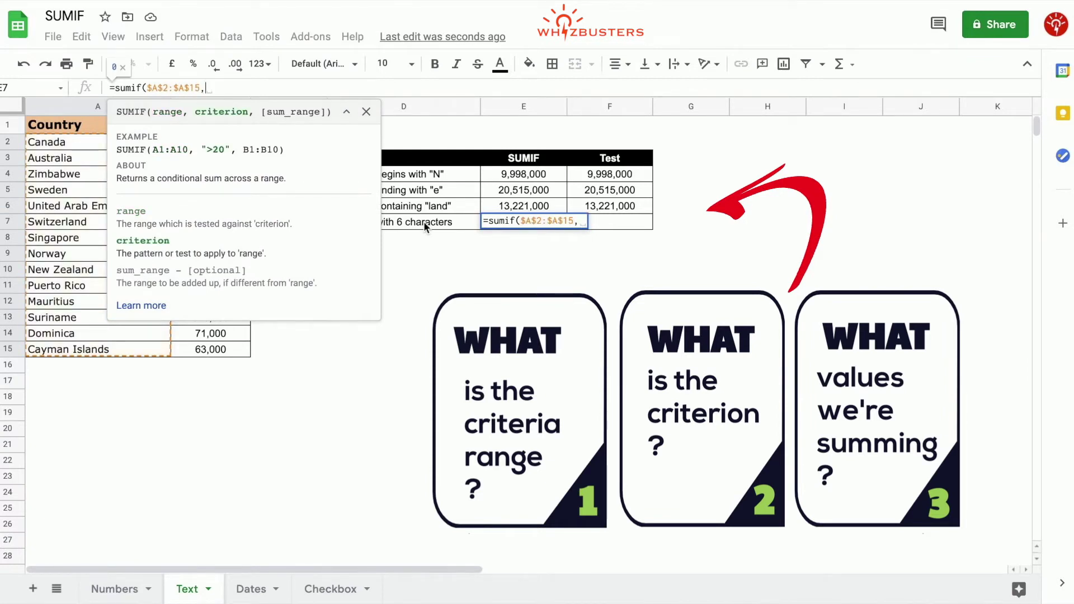
key(shift+F1)
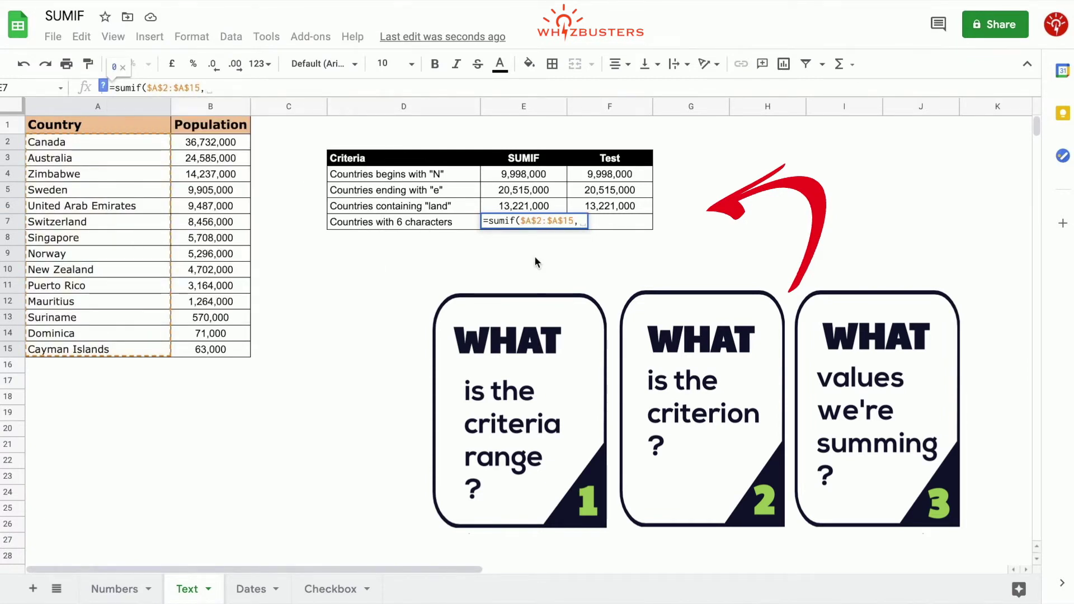
Step: Complete the SUMIF in E7 with the criterion "??????" and the absolute sum range $B$2:$B$15
text(")
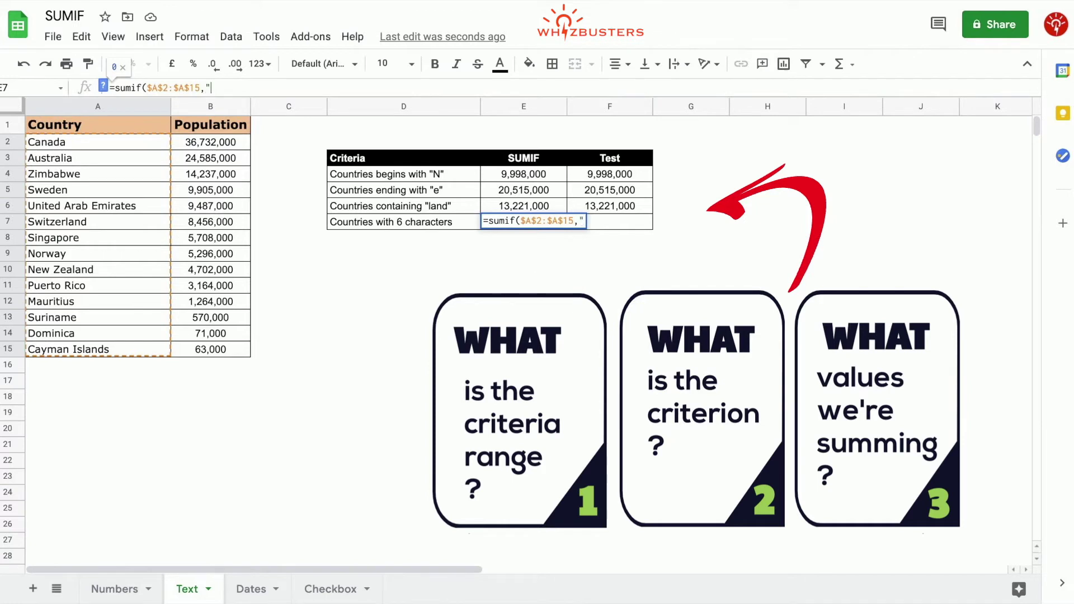
text(??????",)
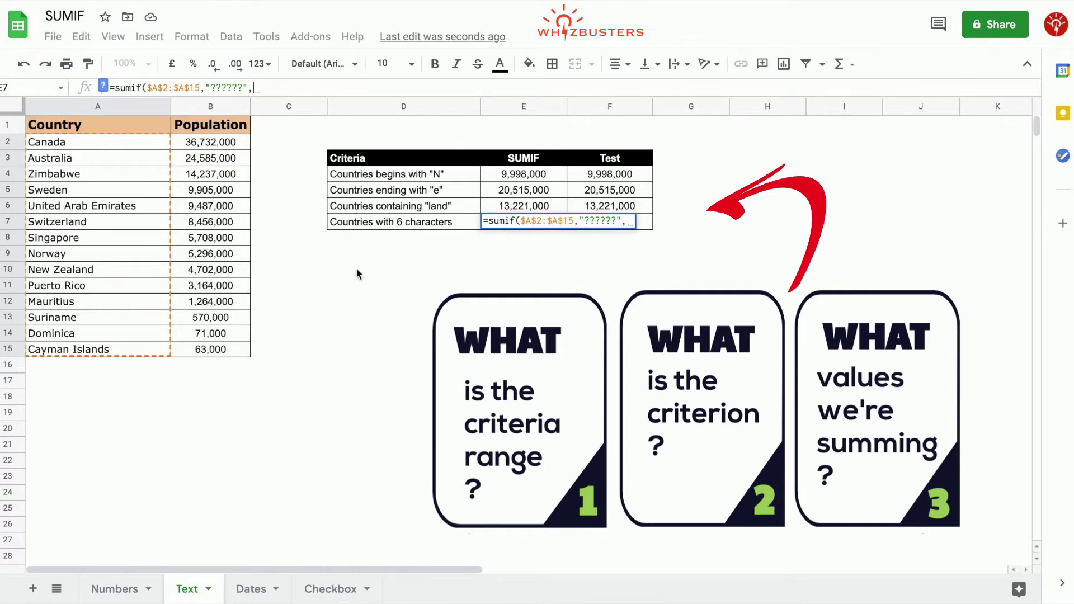
drag(210, 142, 210, 349)
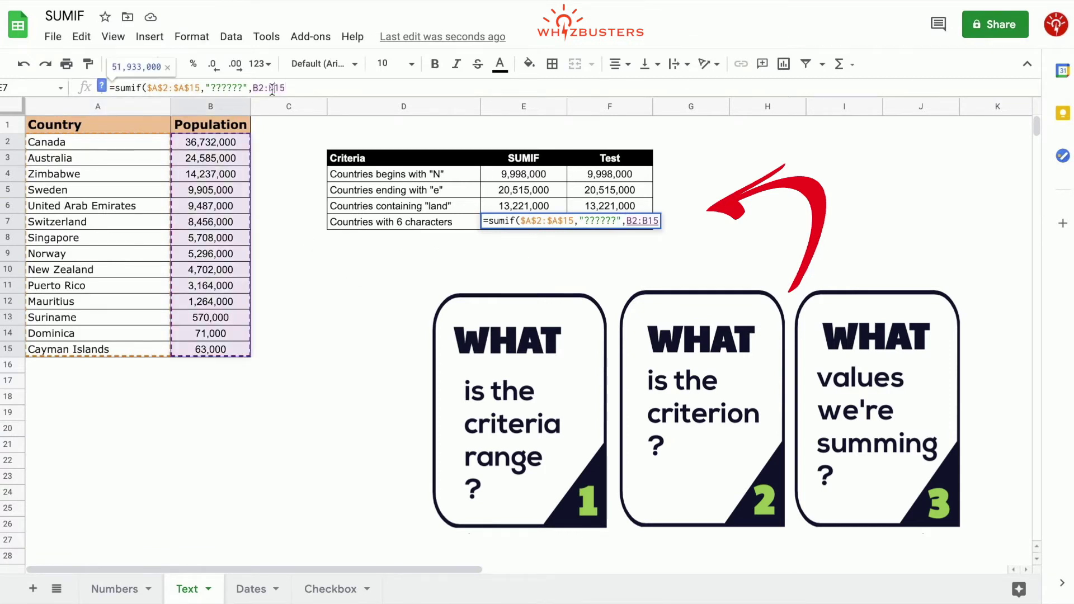
key(F4)
text())
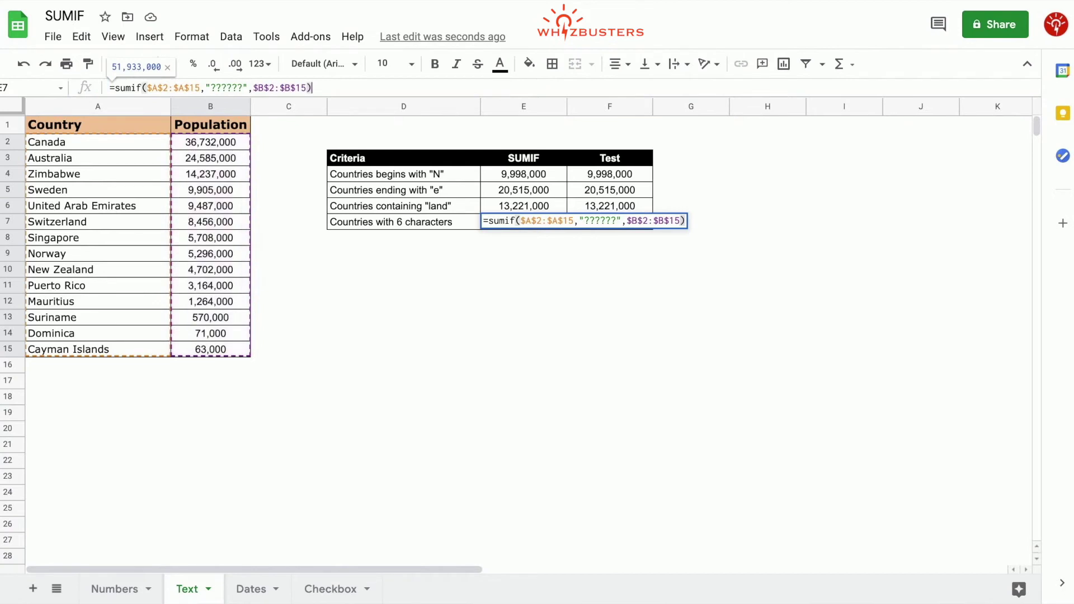
Step: Enter a SUM of the populations in B2, B5 and B9 in Test cell F7
click(612, 223)
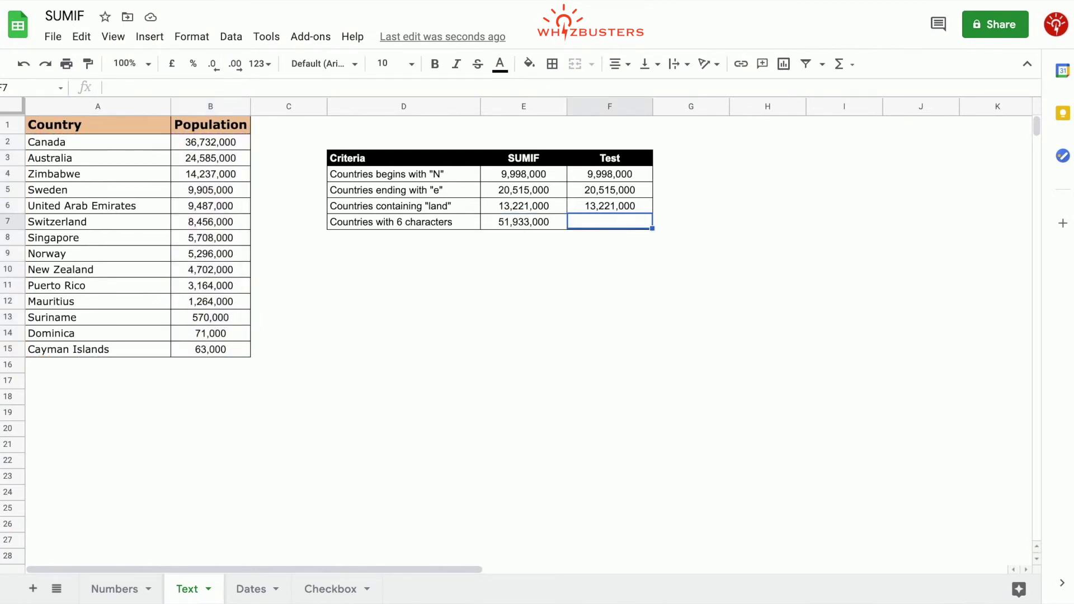
text(=sum()
click(221, 143)
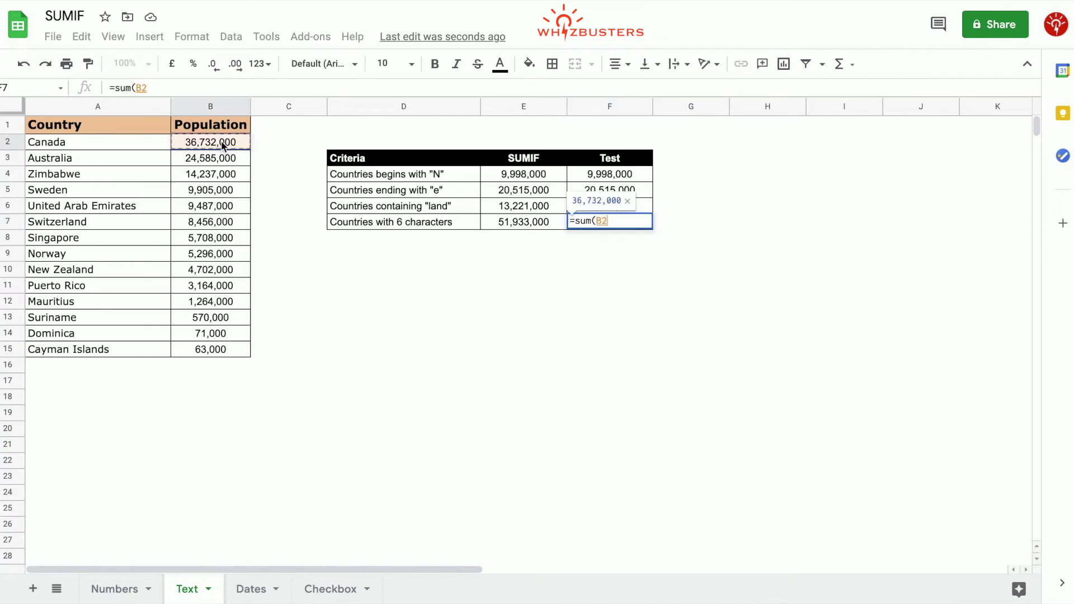
text(,)
click(207, 192)
text(,)
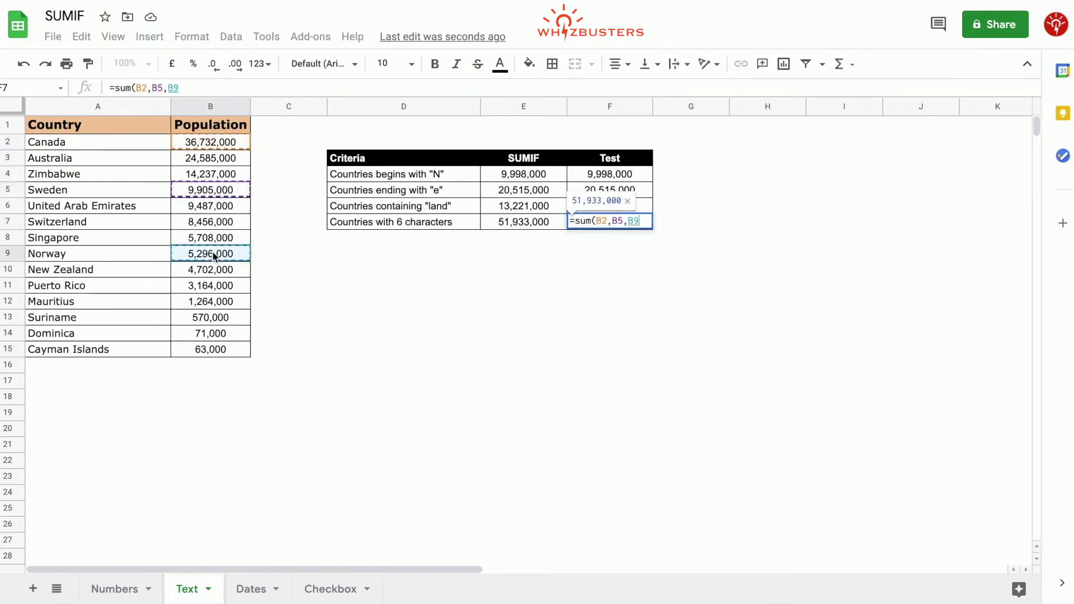
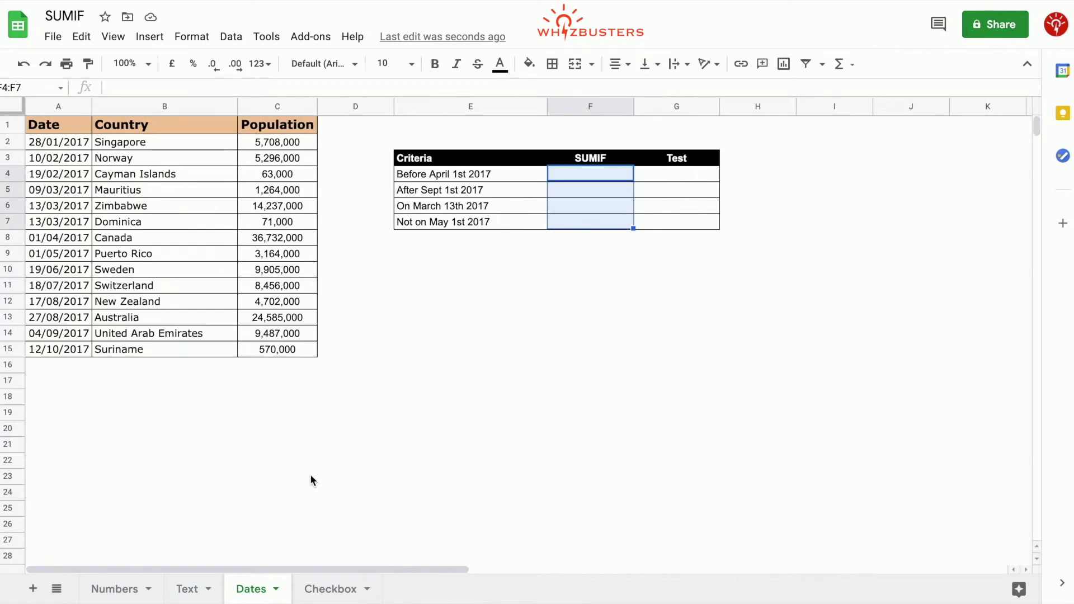
Step: On the Dates sheet, begin a SUMIF formula in F4 for dates before April 1st 2017, using the absolute criteria range $A$2:$A$15
click(439, 445)
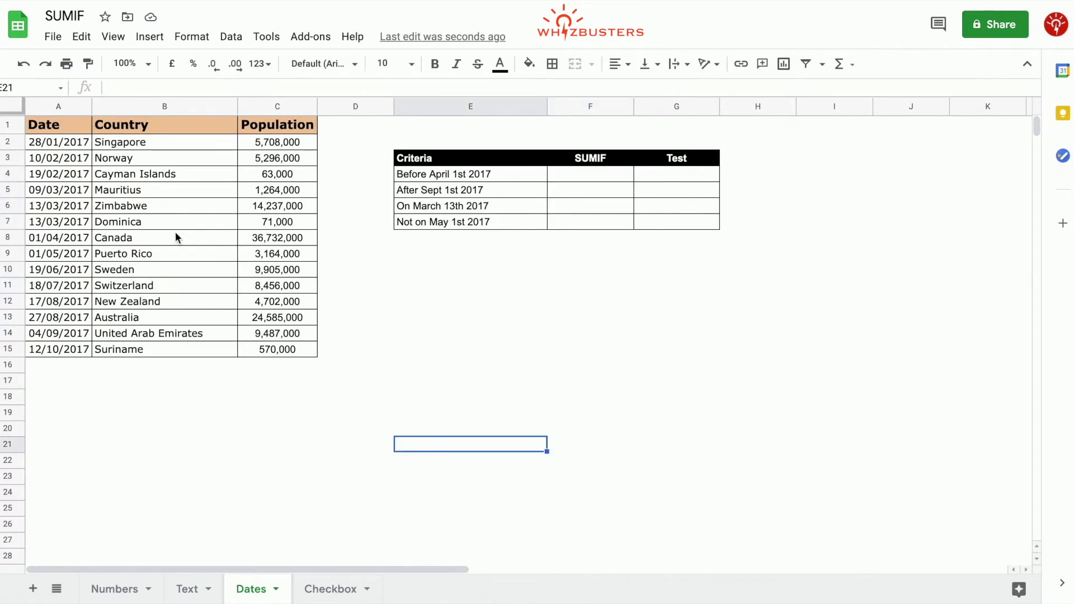
click(485, 178)
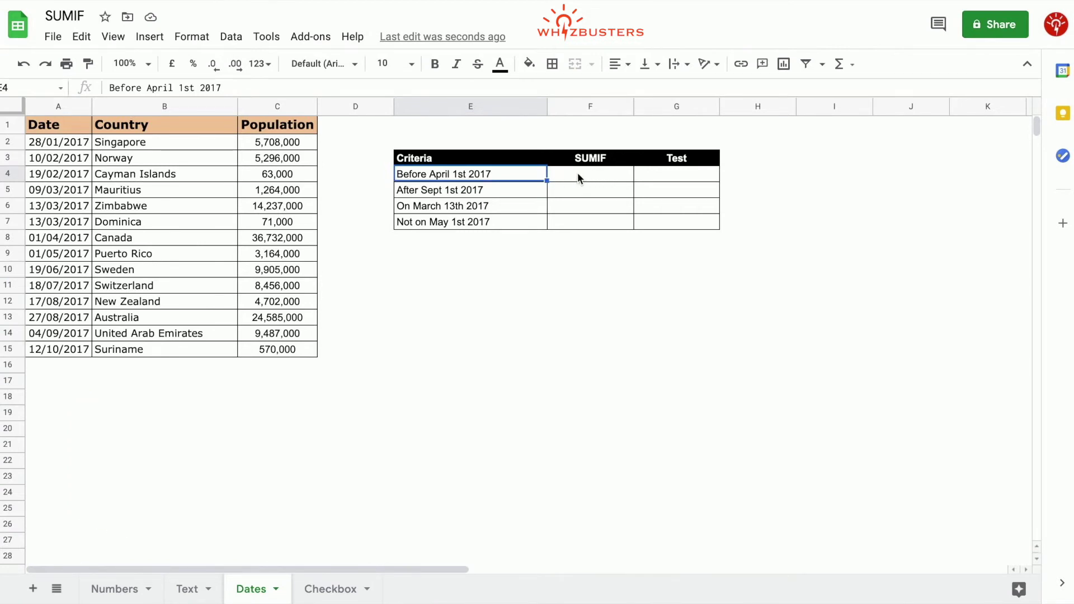
click(578, 175)
text(=sumif()
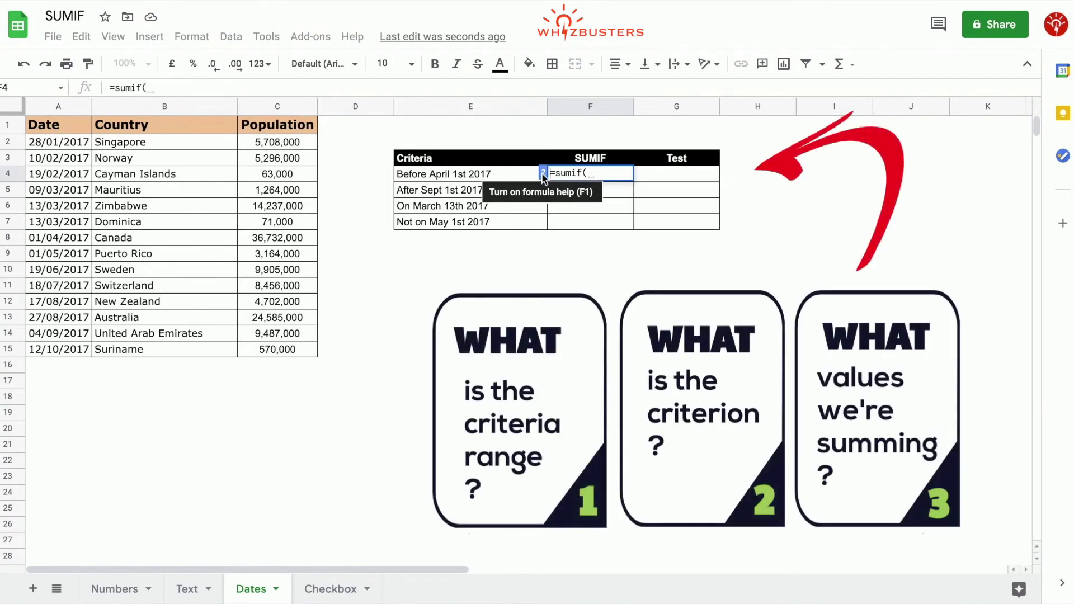
click(543, 173)
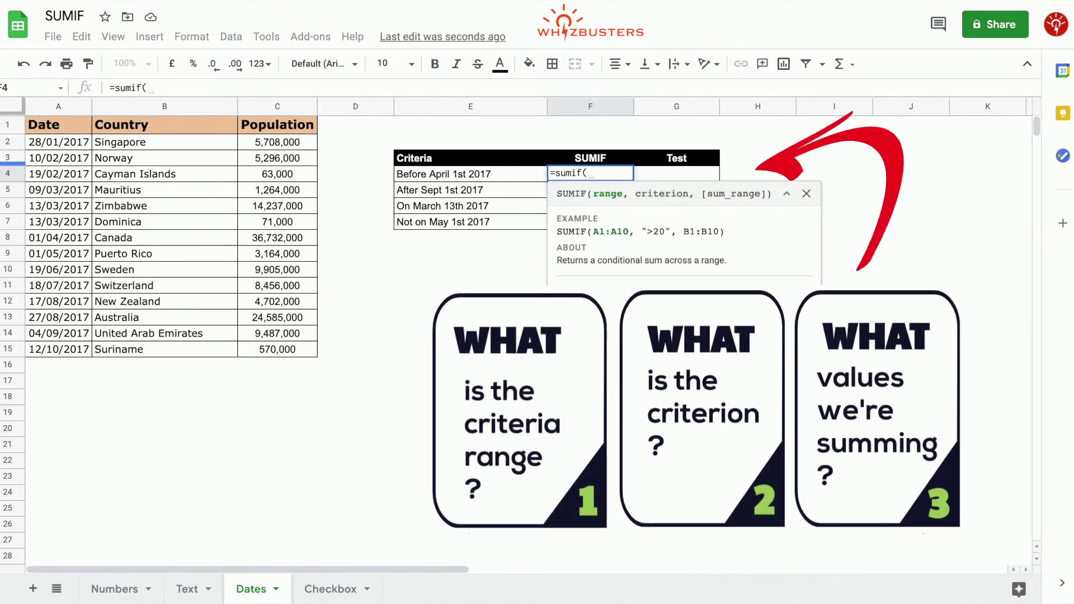
drag(54, 142, 65, 346)
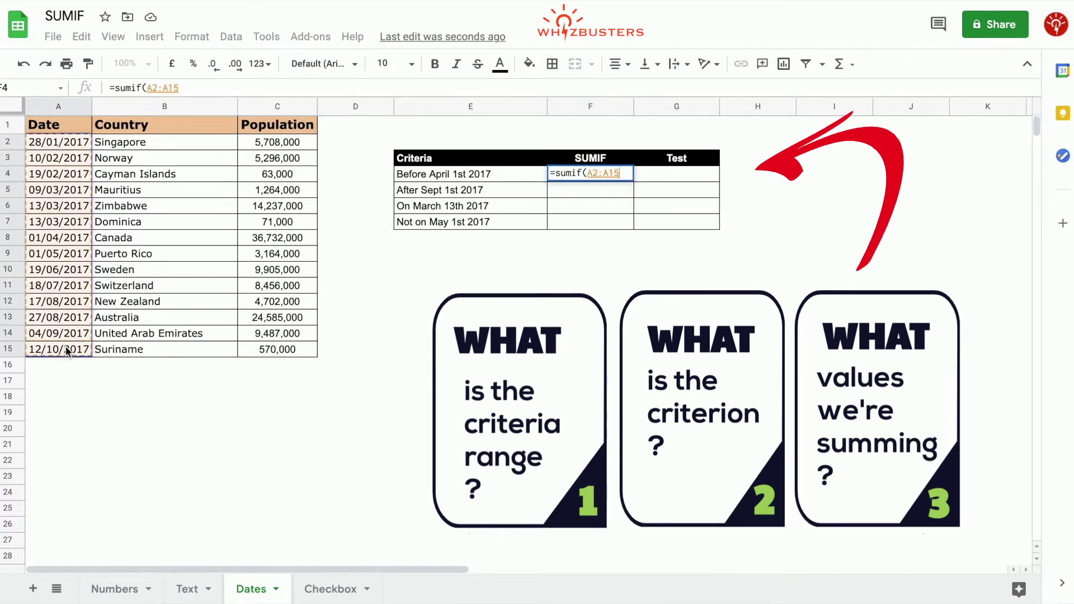
text(,)
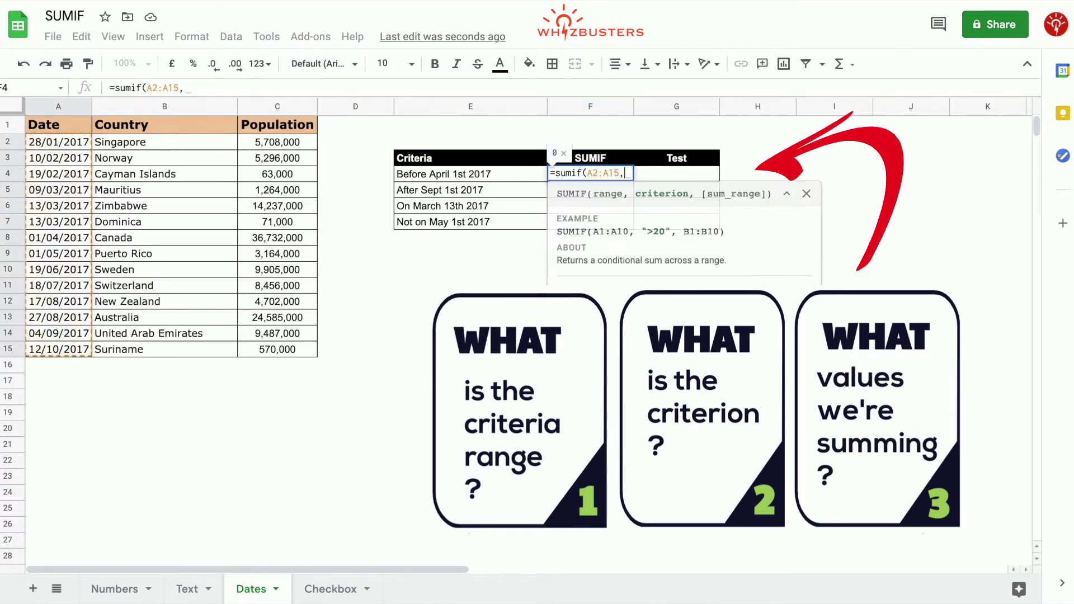
click(167, 90)
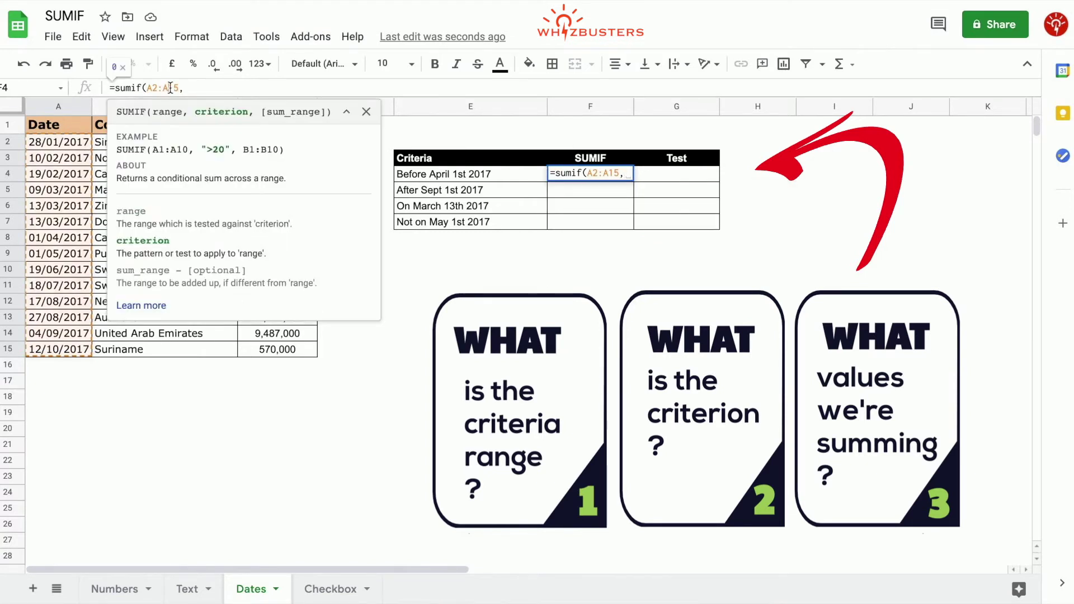
key(F4)
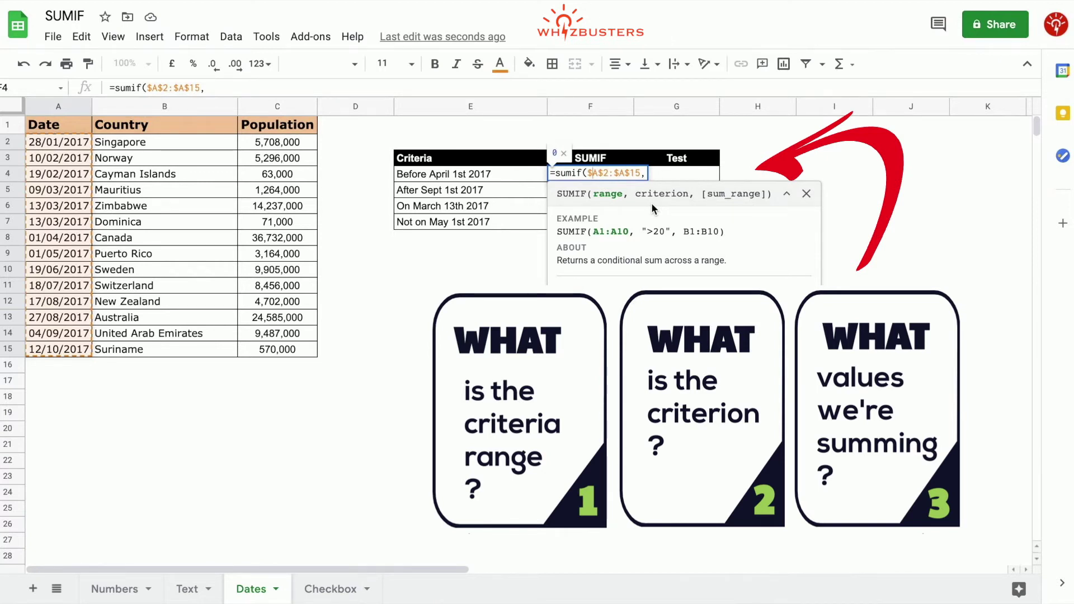
Step: Complete the SUMIF in F4 with the criterion "<2017/04/01" and the absolute sum range $C$2:$C$15
text(")
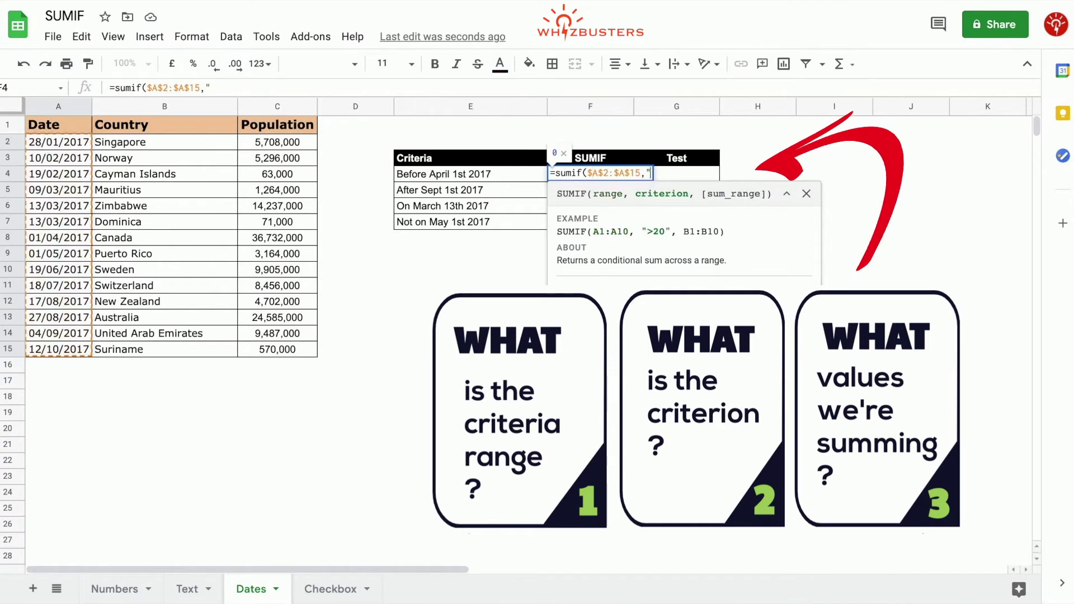
text(<2017/)
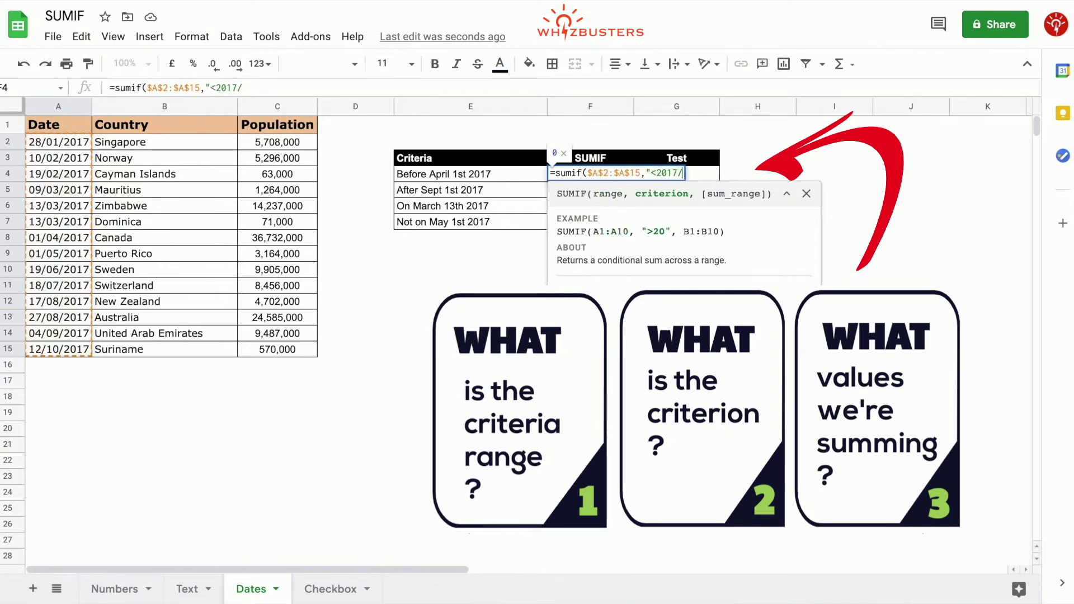
text(04/01)
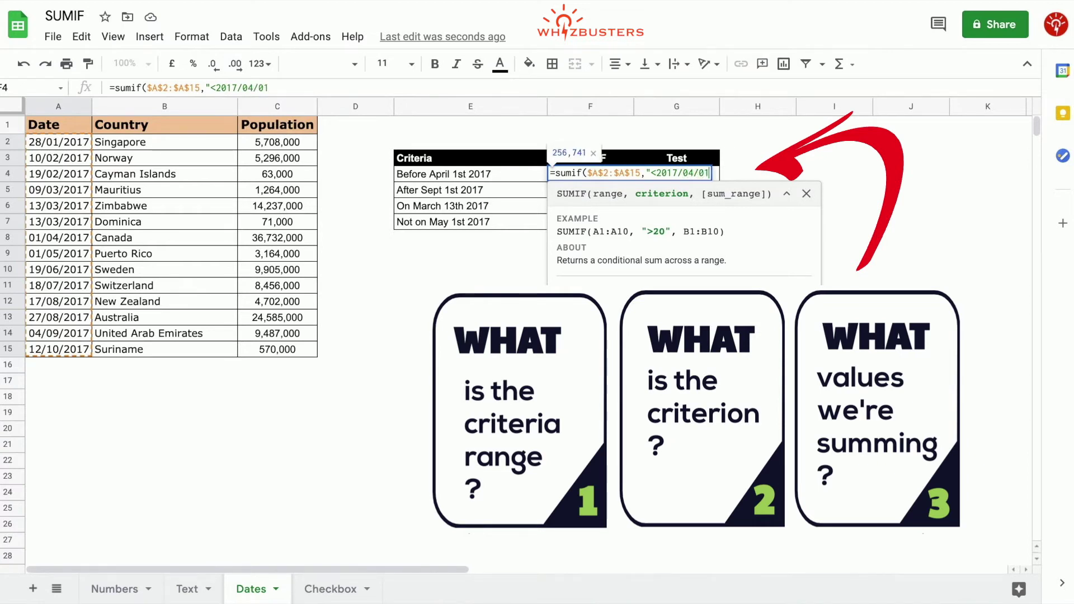
text(",)
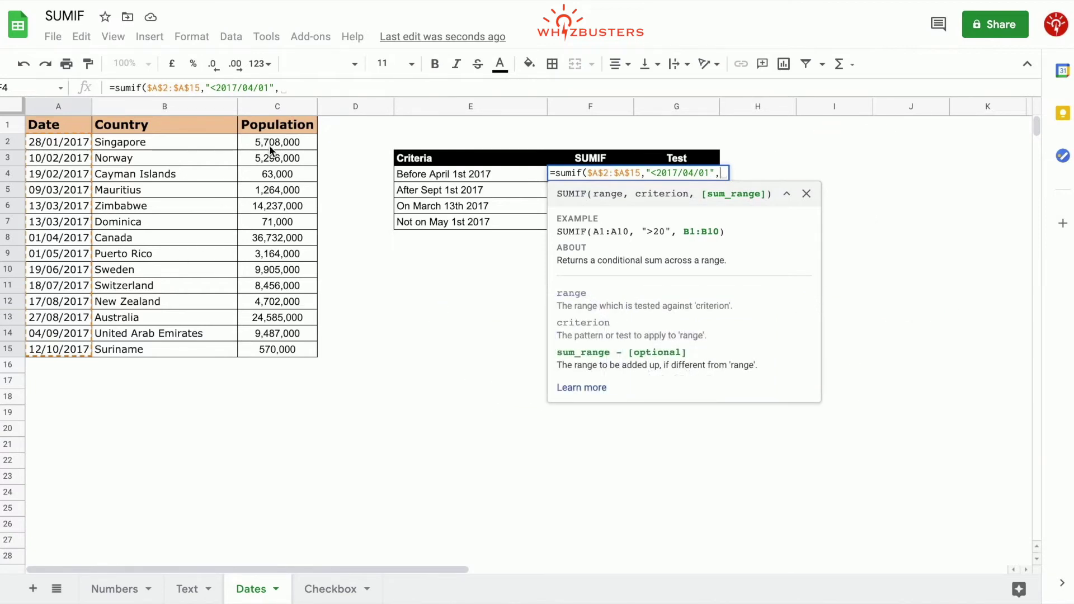
drag(272, 142, 271, 348)
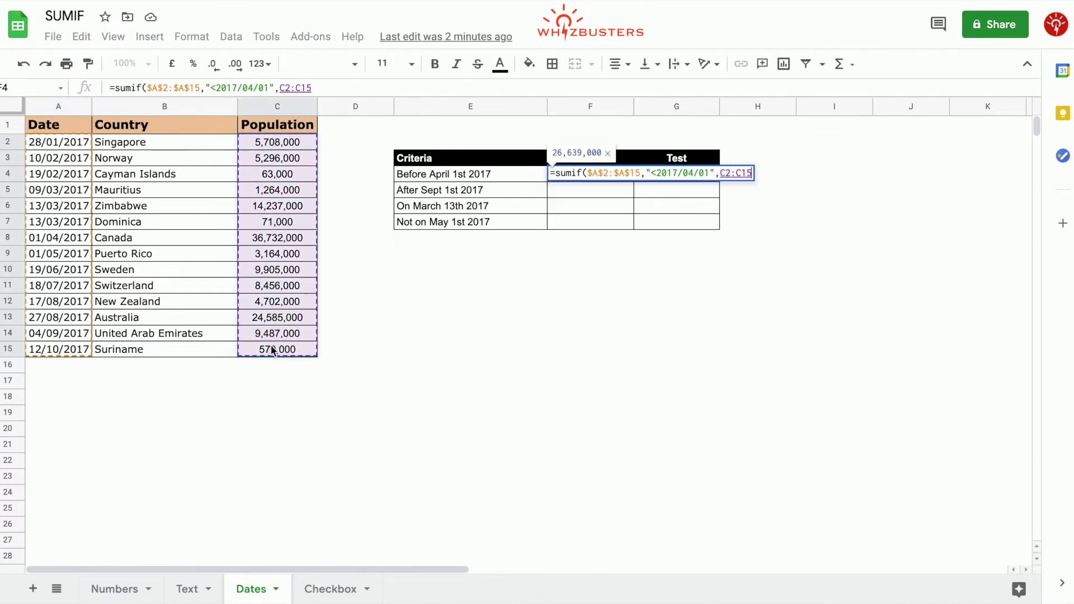
click(291, 87)
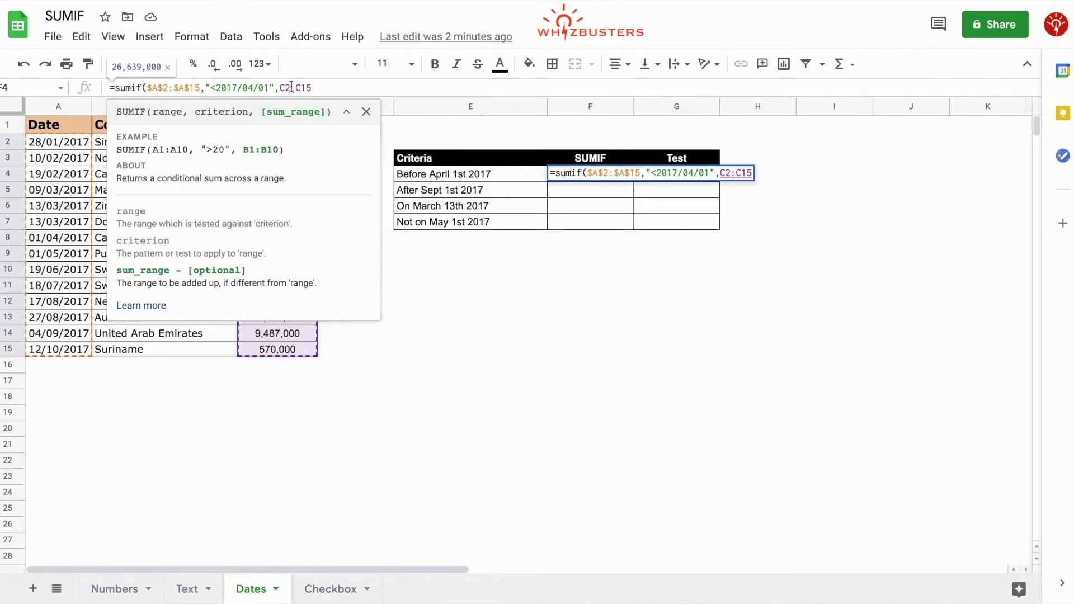
key(F4)
text())
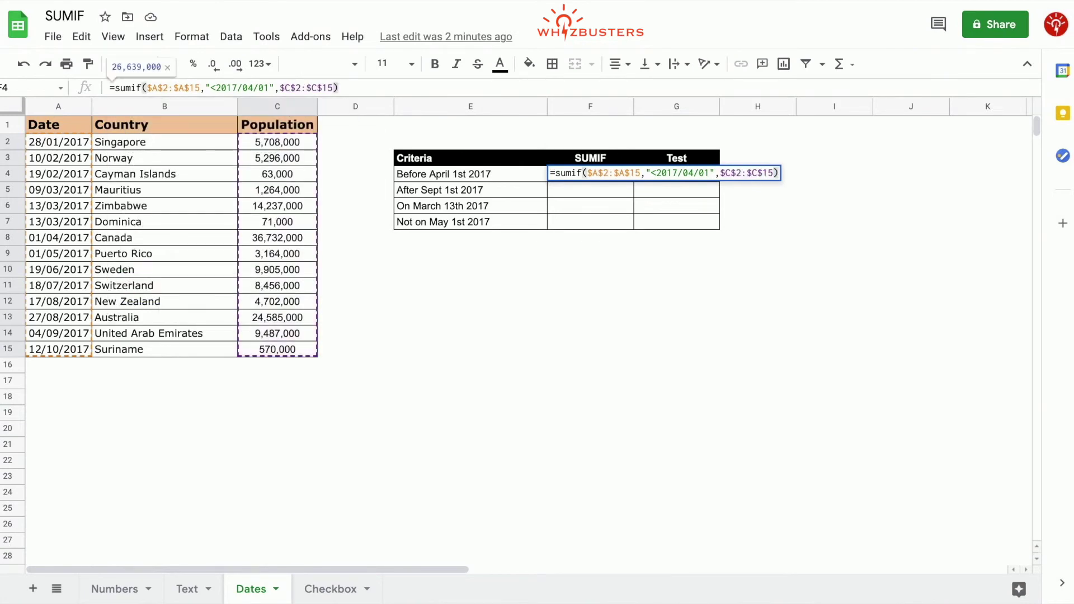
key(Return)
click(574, 175)
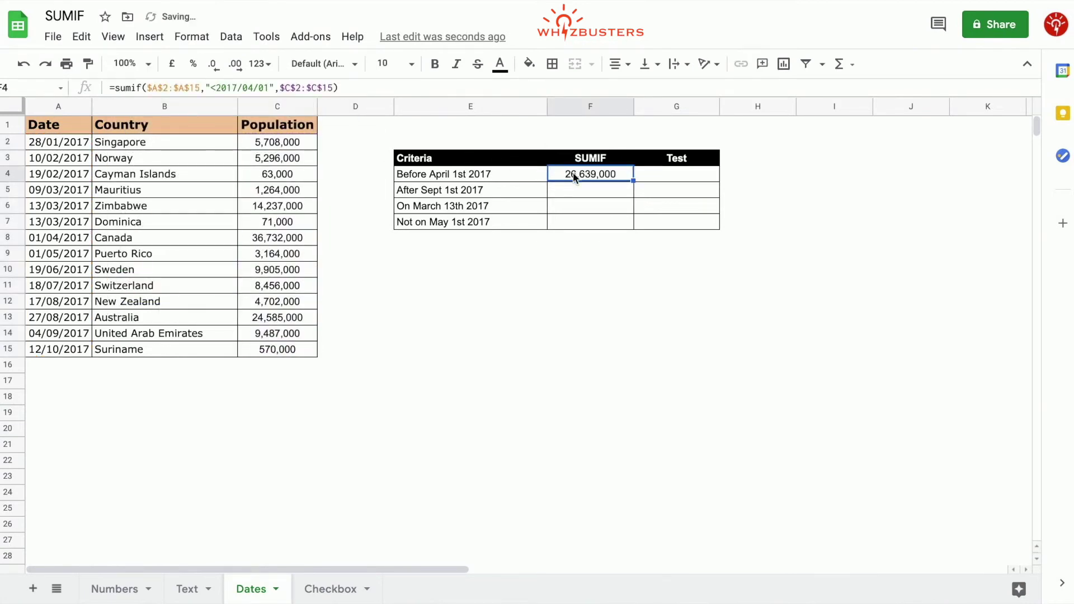
Step: Enter a SUM of the populations in C2:C7 in Test cell G4
click(668, 180)
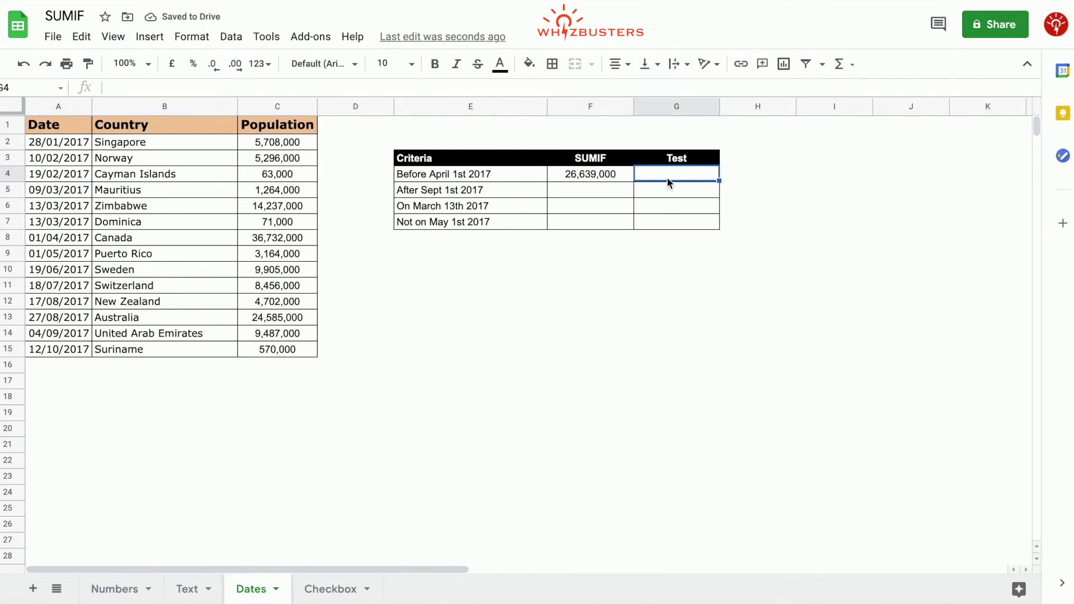
text(=sum()
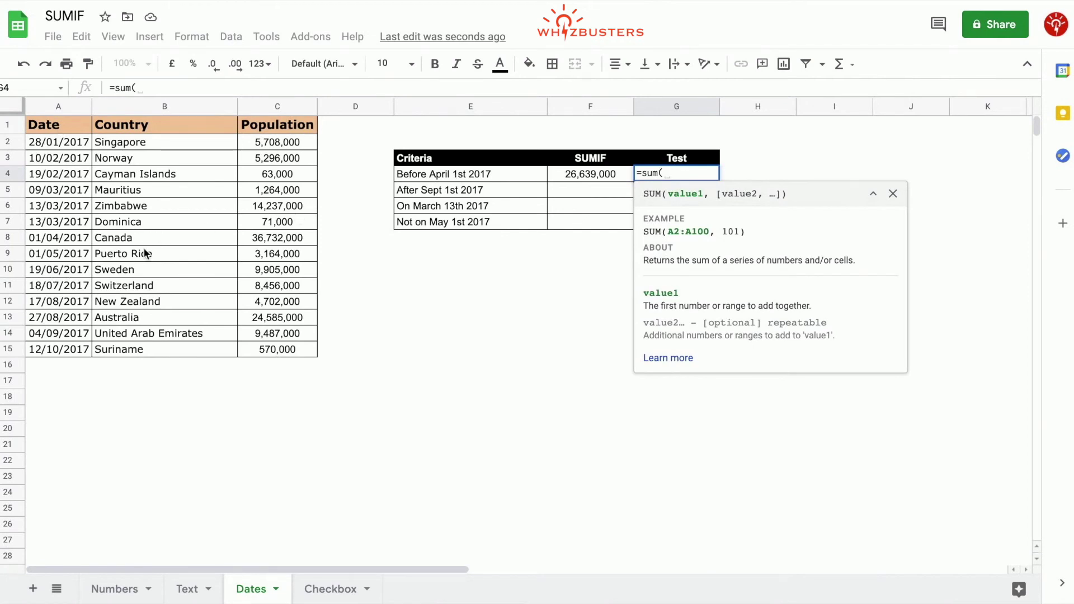
drag(287, 227, 287, 143)
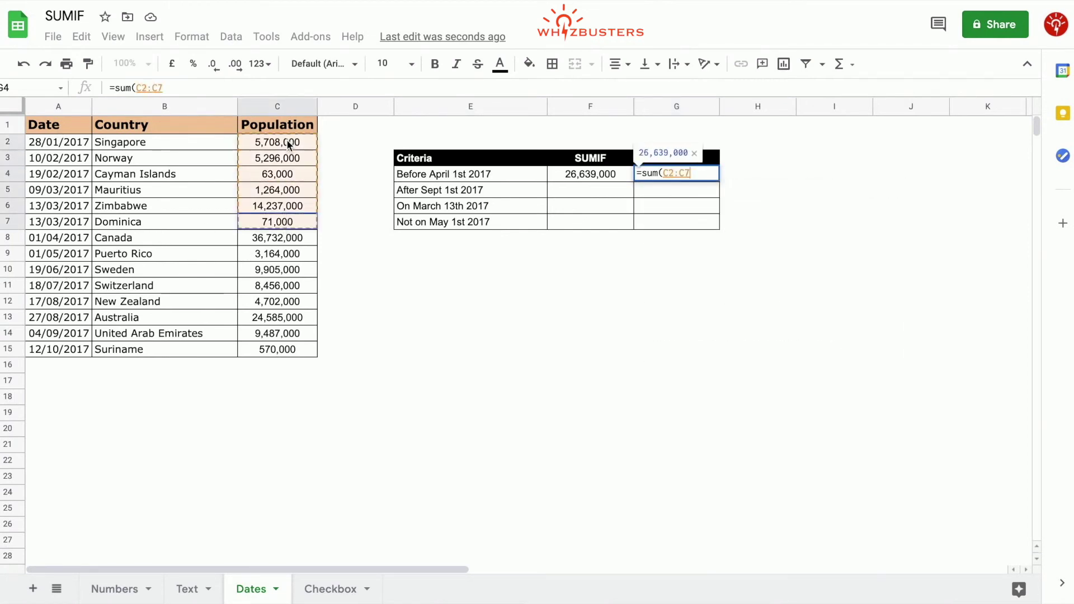
text())
key(Return)
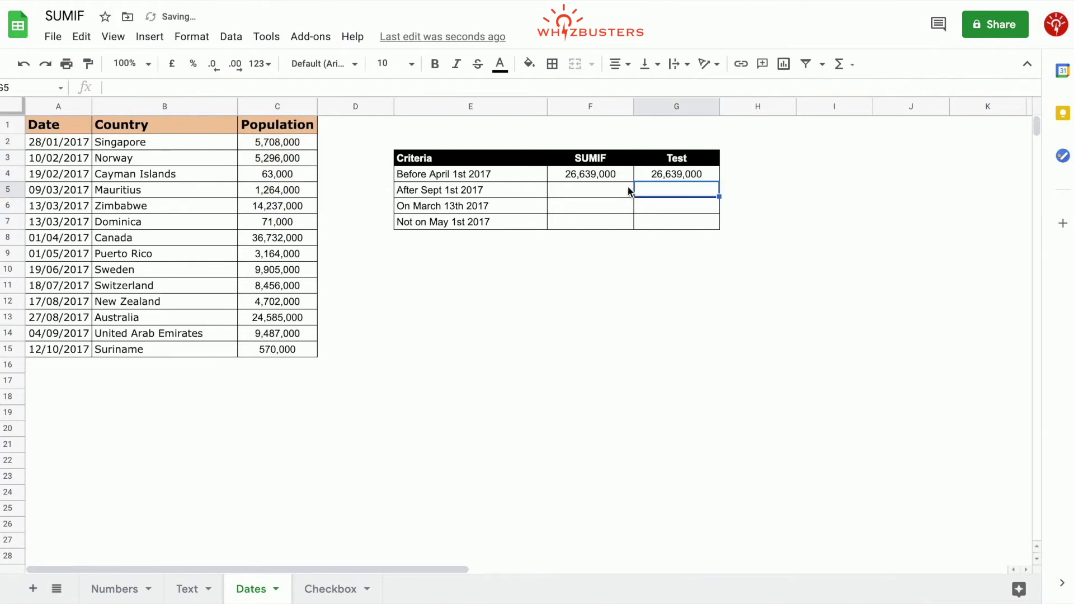
Step: Begin a SUMIF formula in F5 for dates after Sept 1st 2017, using the absolute criteria range $A$2:$A$15
click(499, 192)
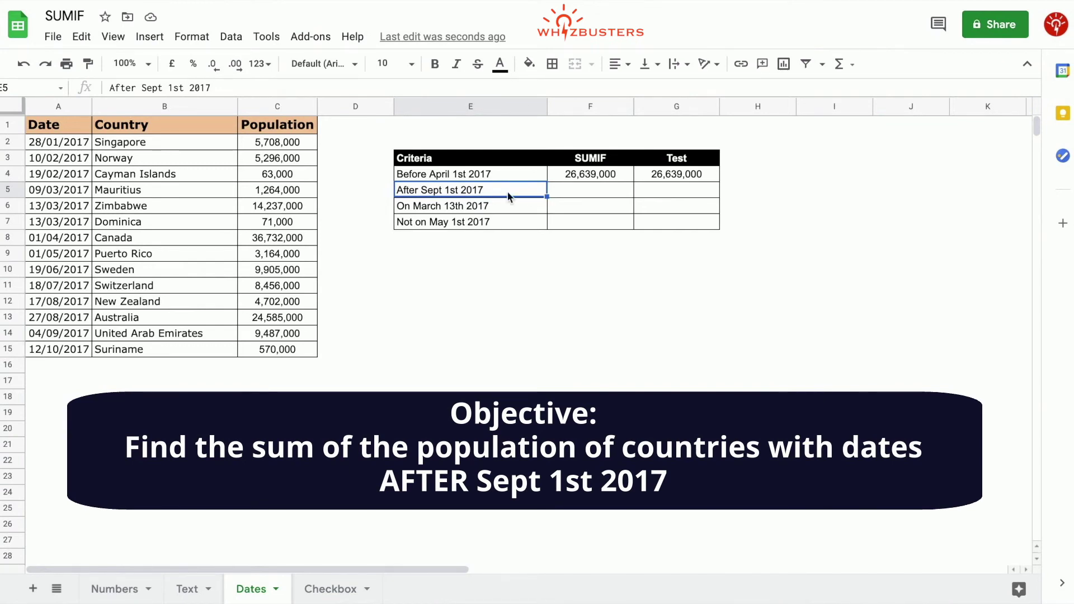
key(Right)
text(=sumif()
click(542, 192)
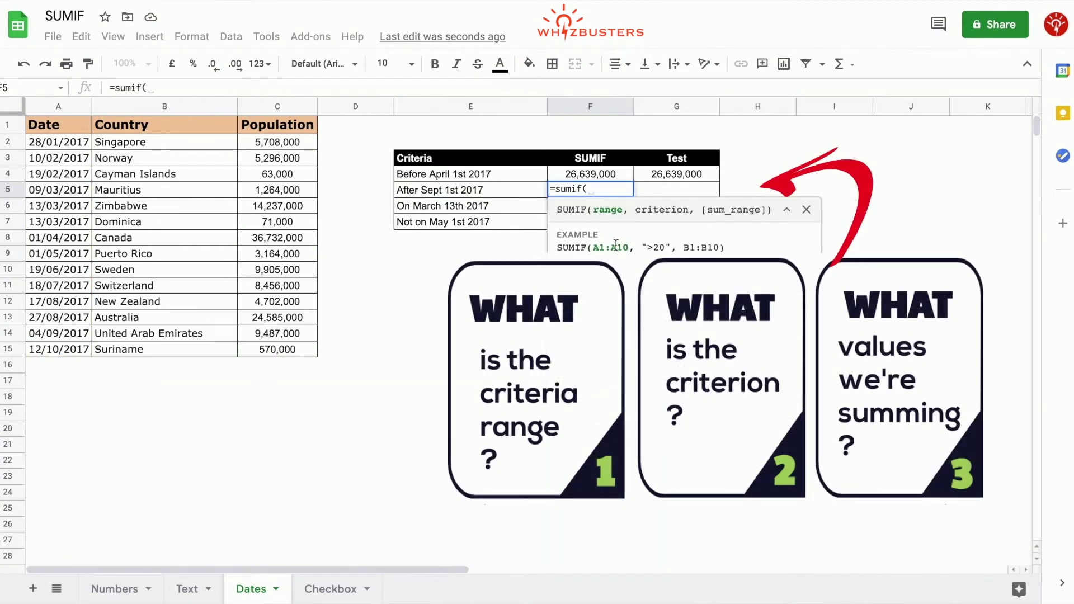
drag(79, 143, 59, 350)
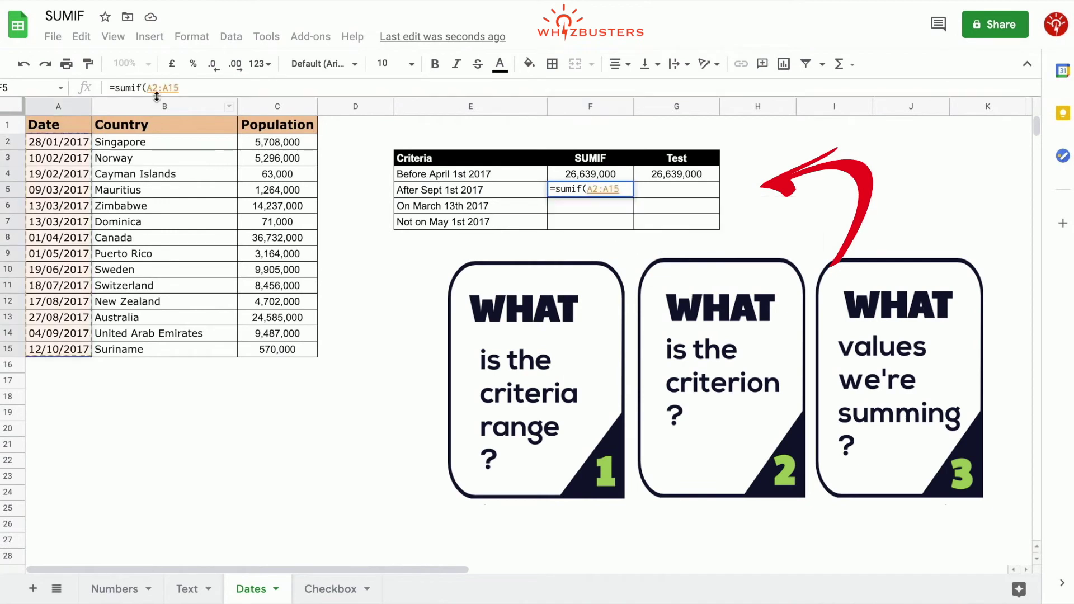
click(160, 88)
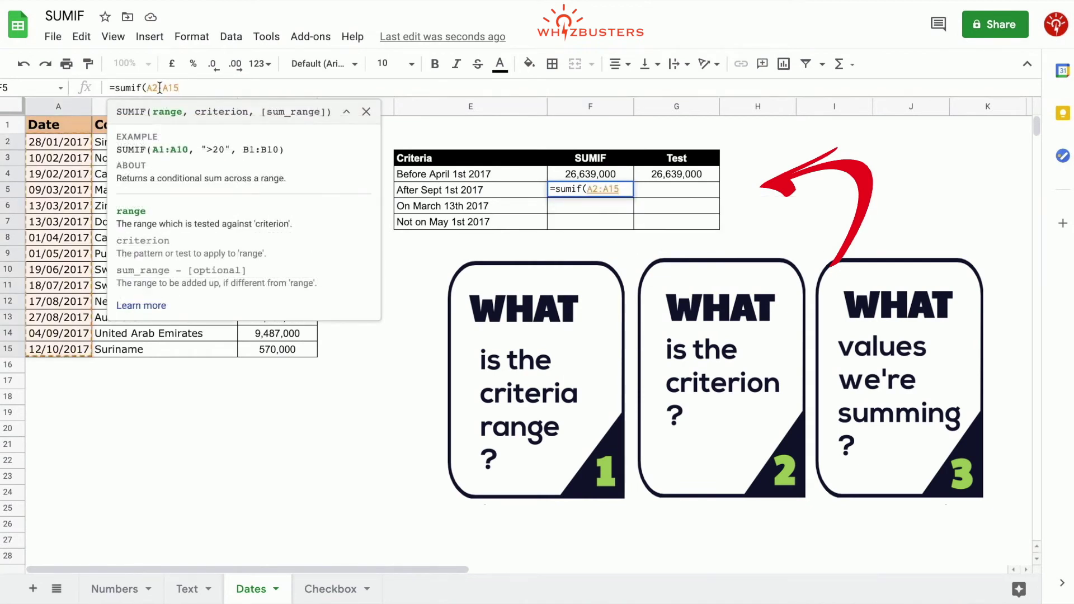
key(F4)
text(,)
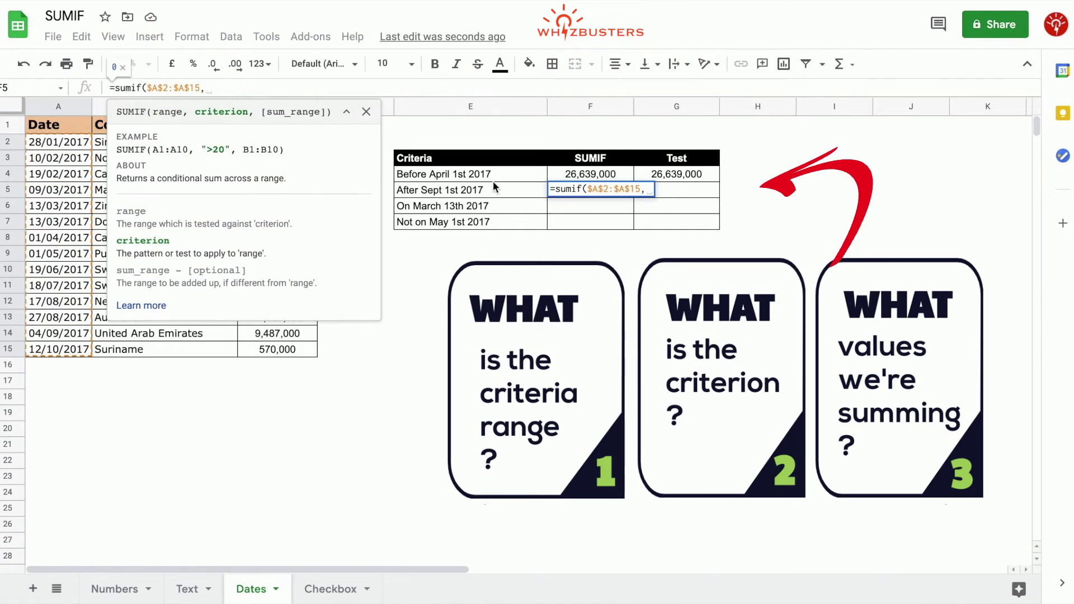
click(366, 113)
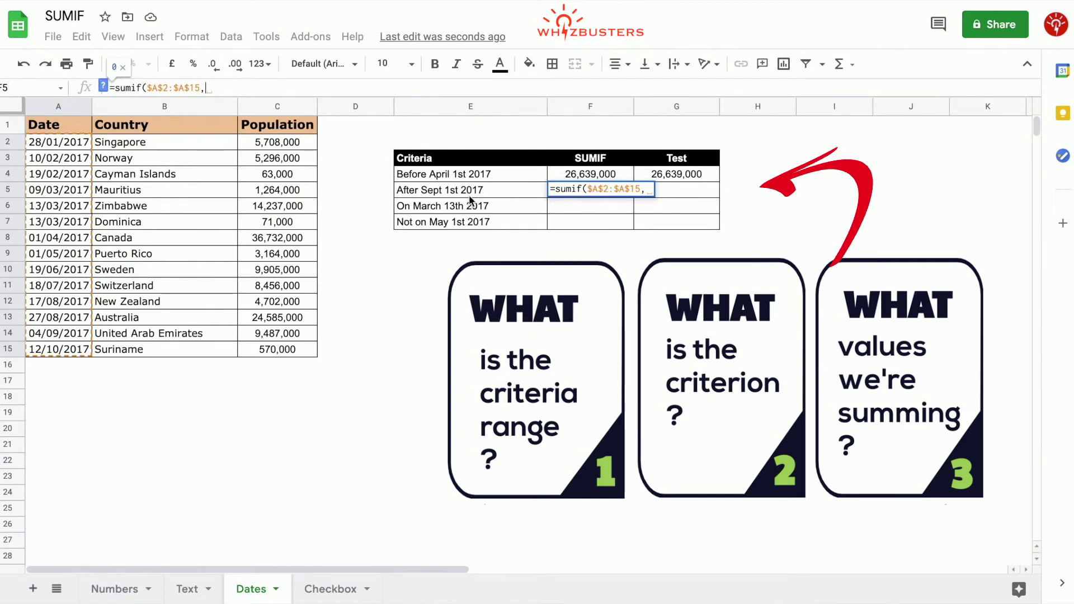
Step: Complete the SUMIF in F5 with the criterion ">2017/09/01" and the absolute sum range $C$2:$C$15
text(")
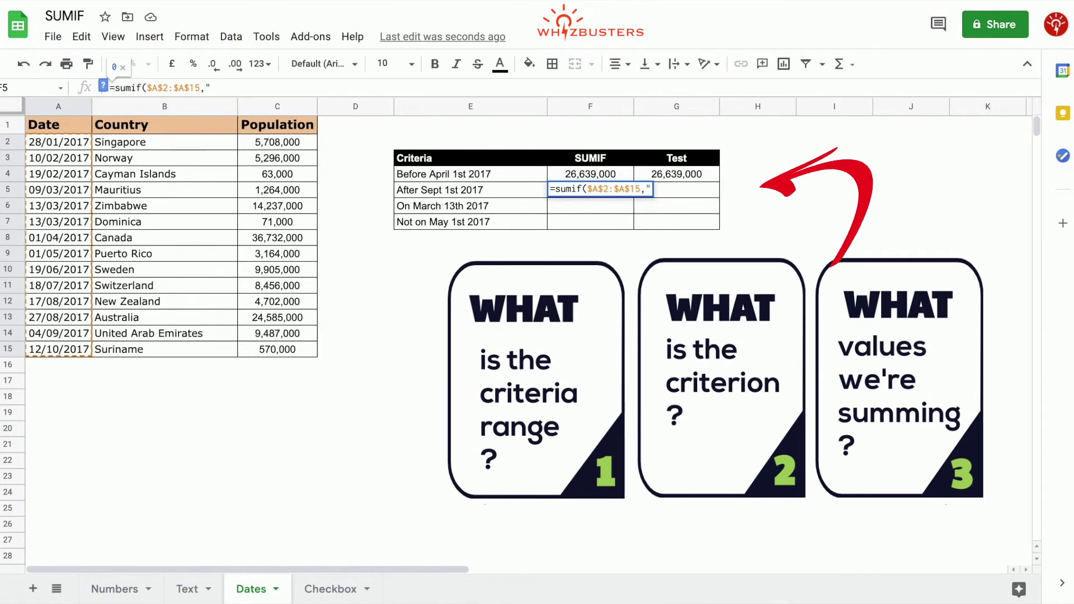
text(>20)
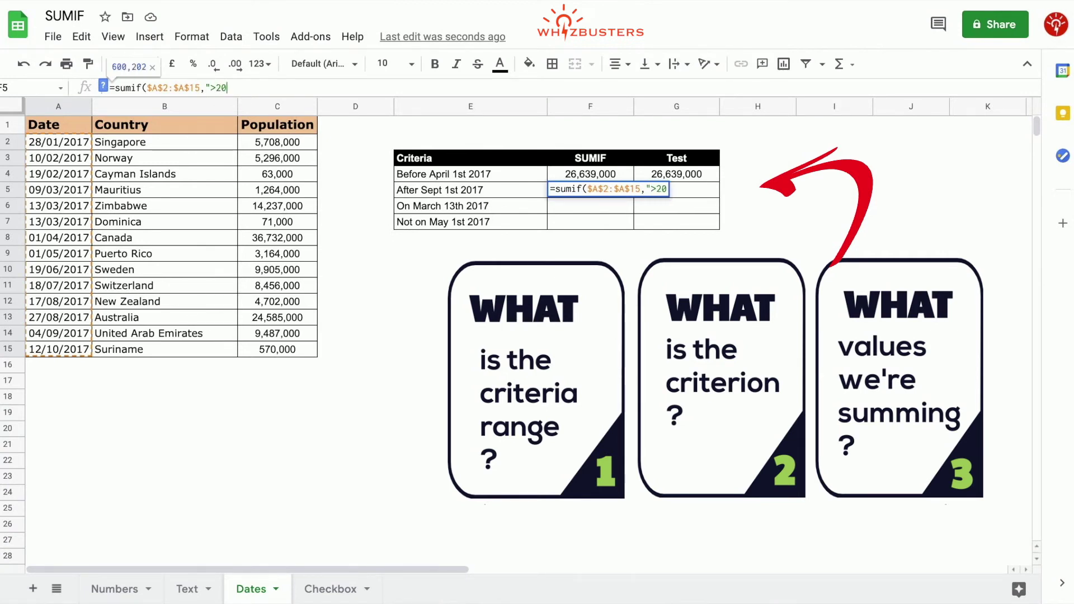
text(17/)
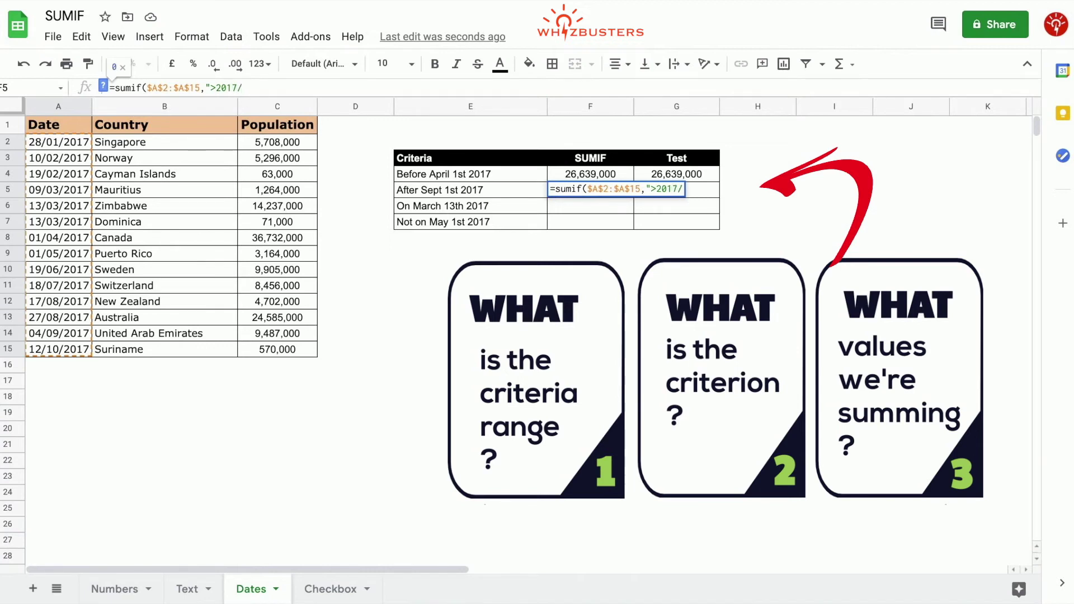
text(09/01)
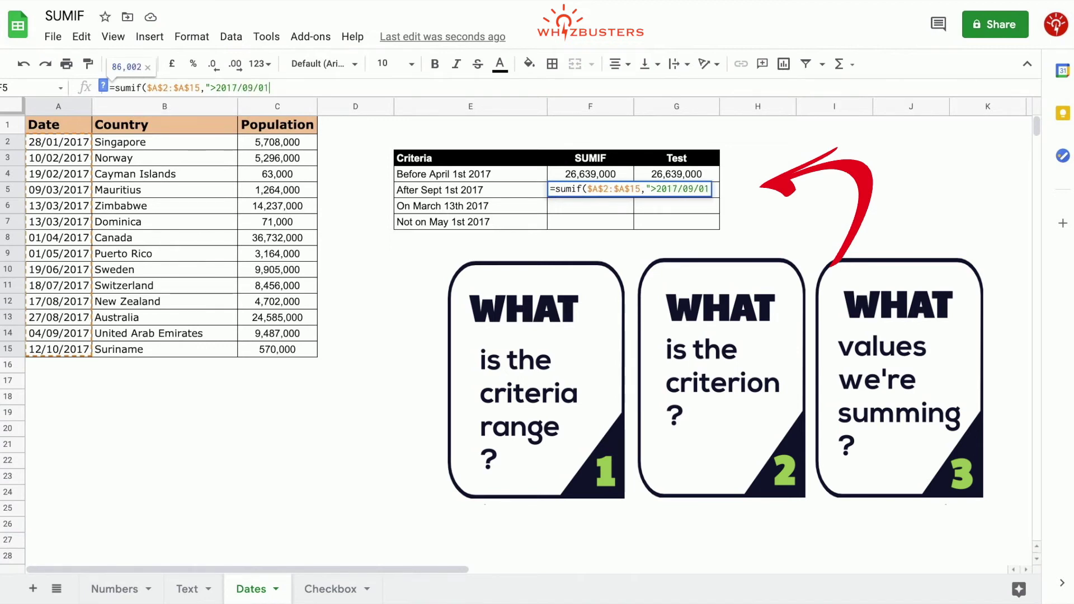
text(",)
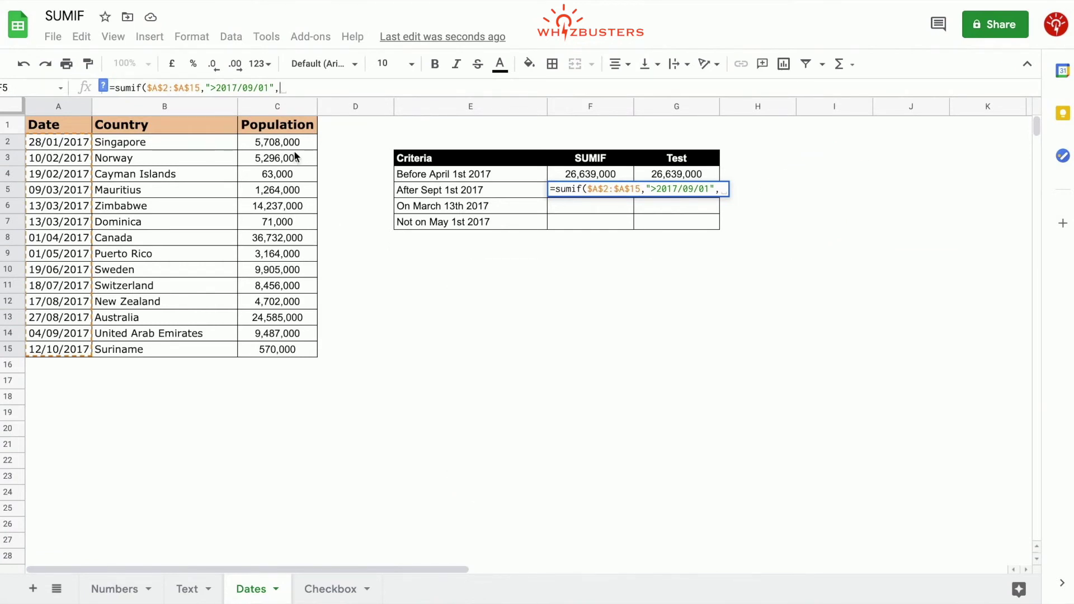
drag(292, 143, 287, 354)
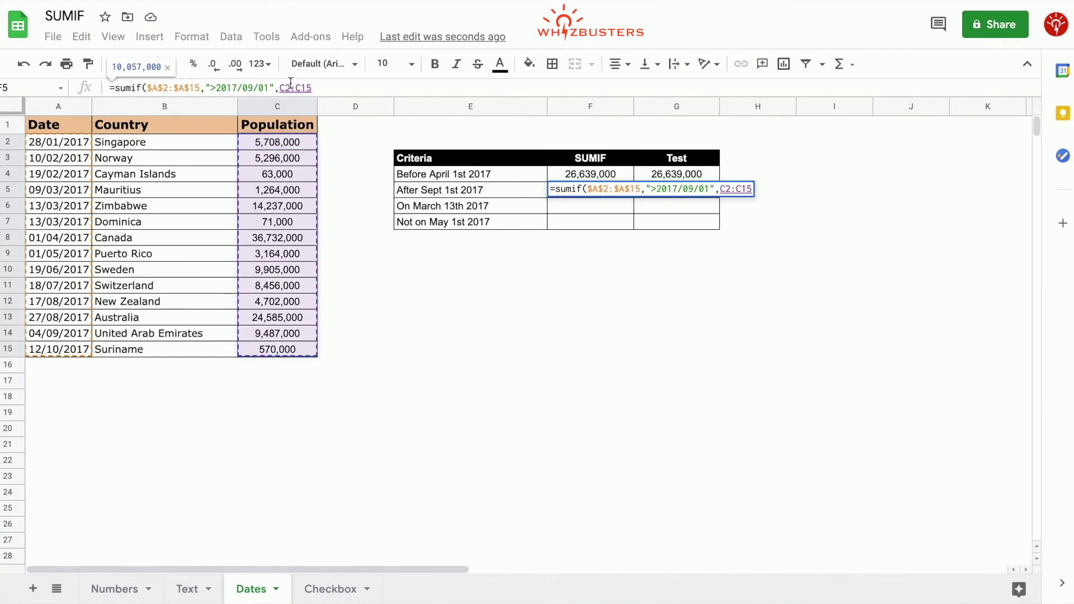
key(F4)
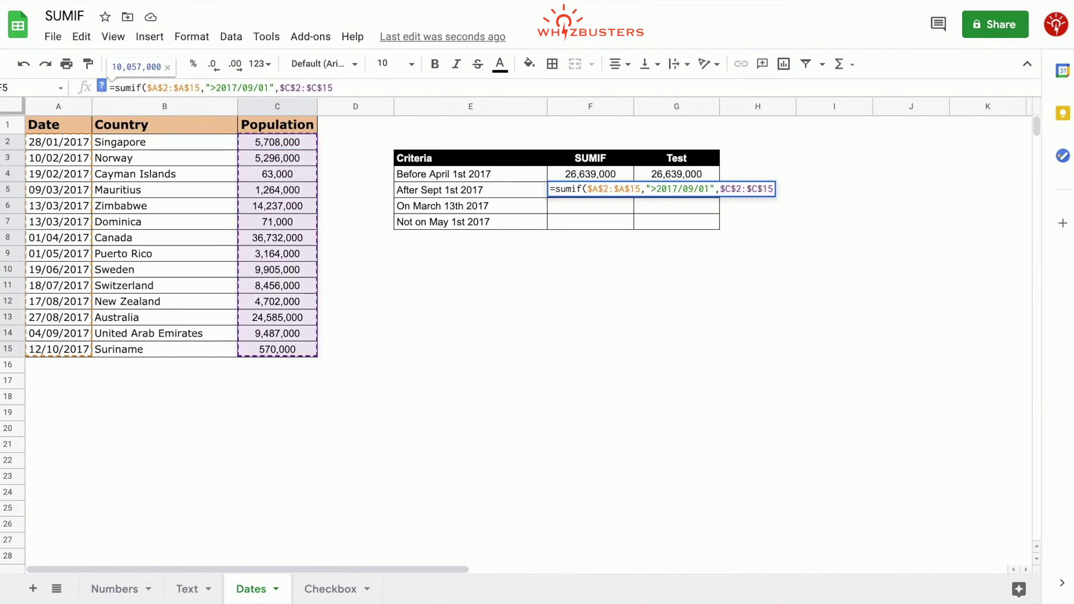
text())
key(Return)
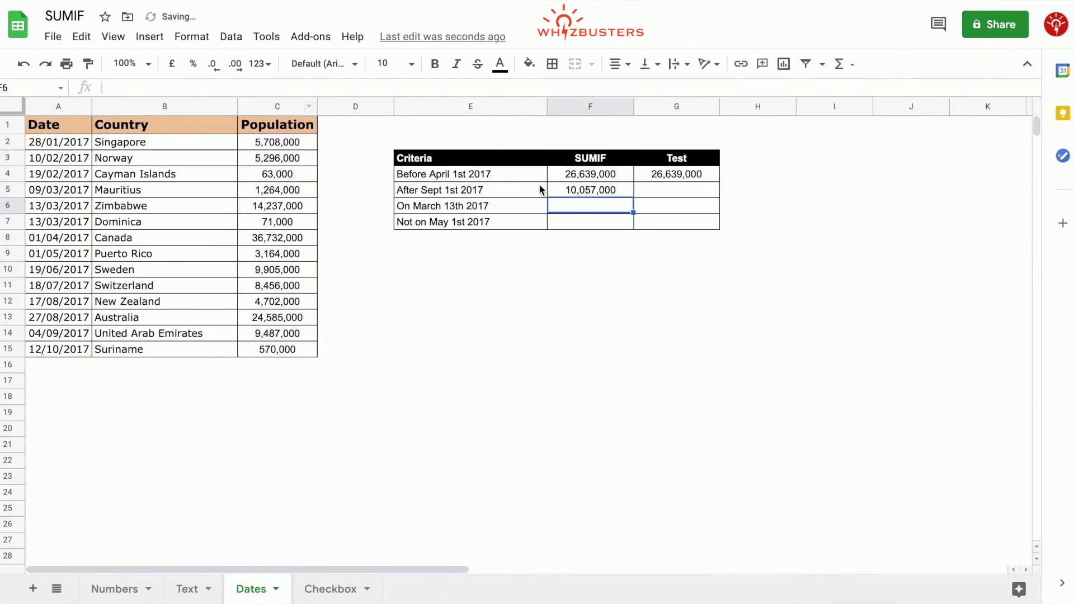
Step: Enter a SUM of the populations in C14:C15 in Test cell G5
click(668, 191)
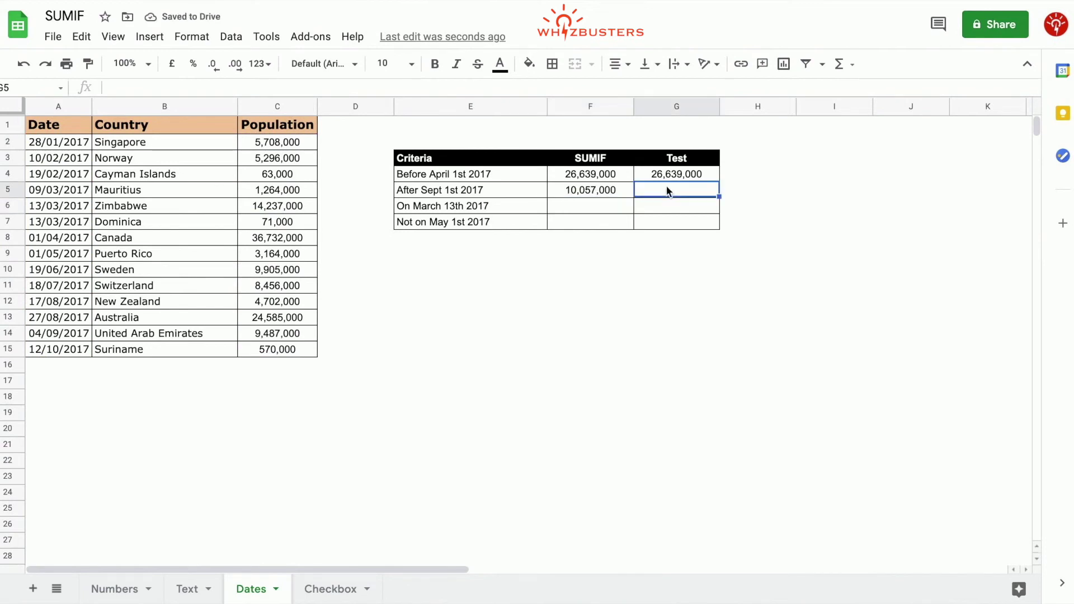
text(=sum()
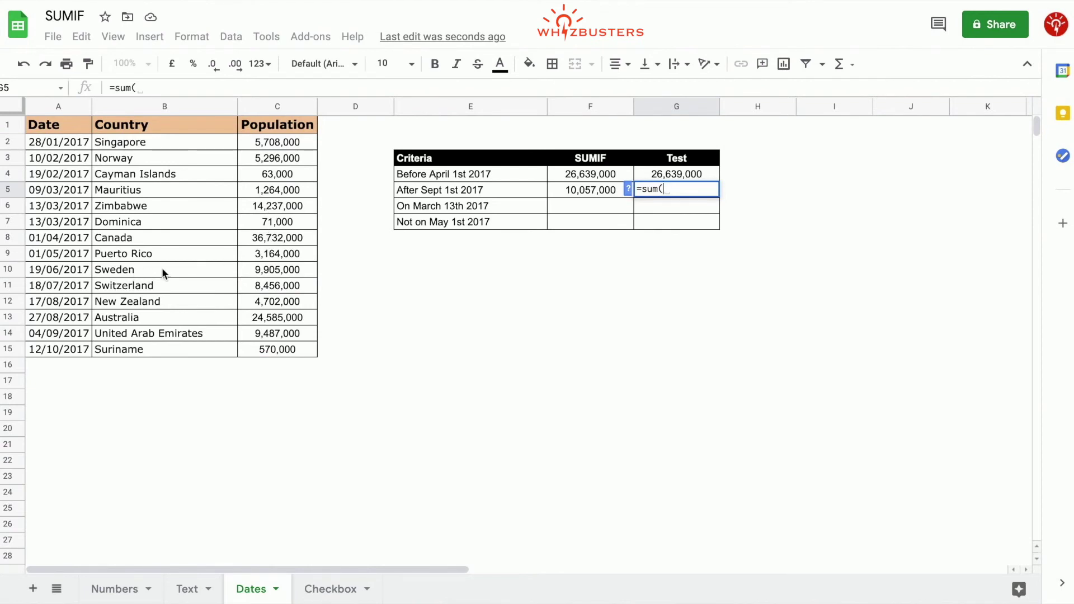
click(280, 334)
drag(280, 333, 280, 349)
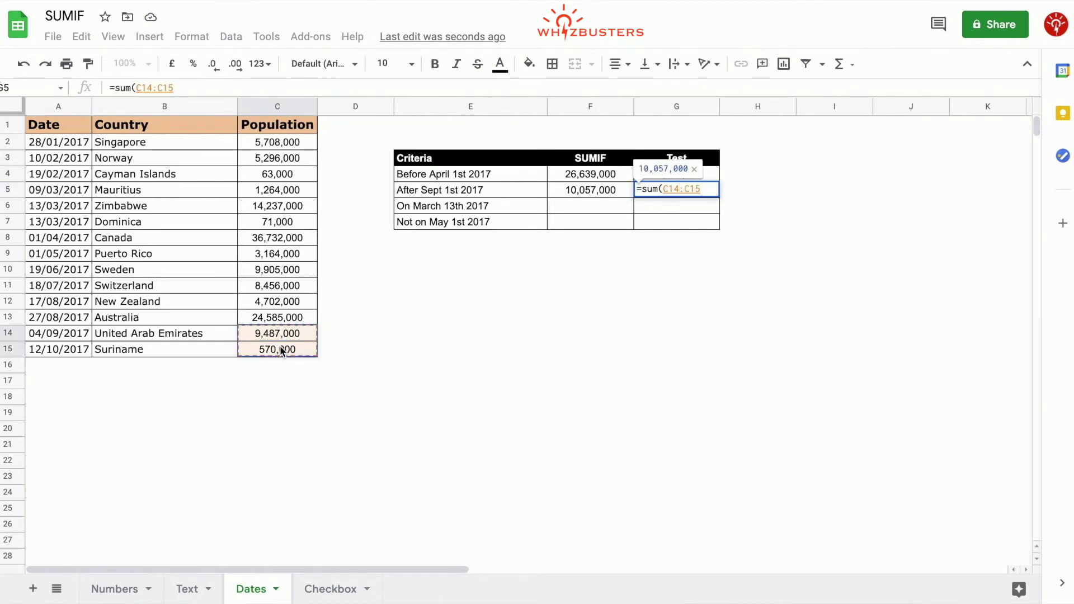
key(Return)
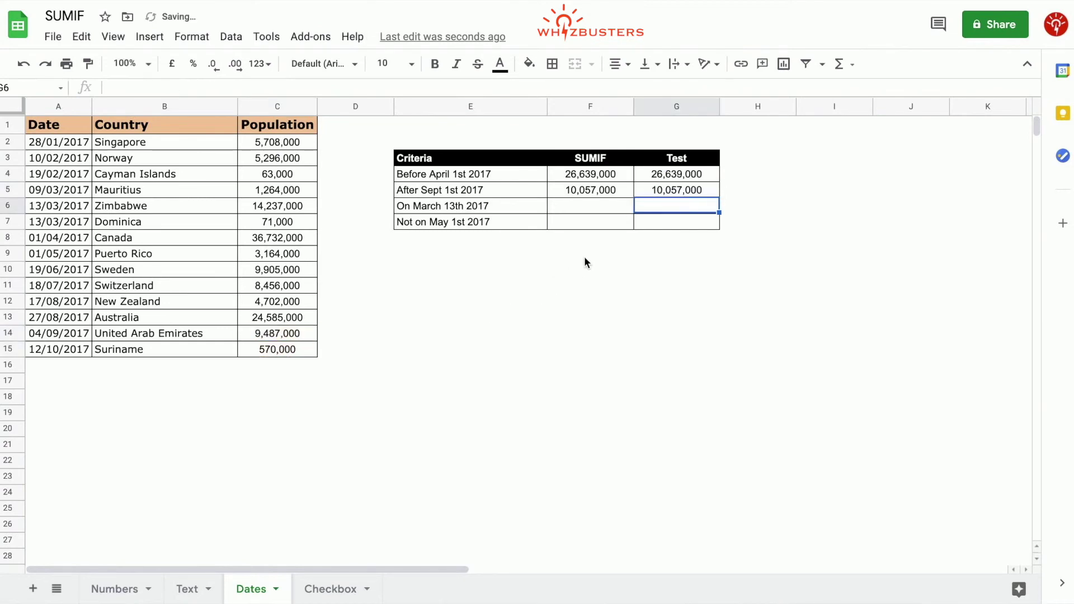
Step: Begin a SUMIF formula in F6 for dates on March 13th 2017, using the absolute criteria range $A$2:$A$15
click(583, 205)
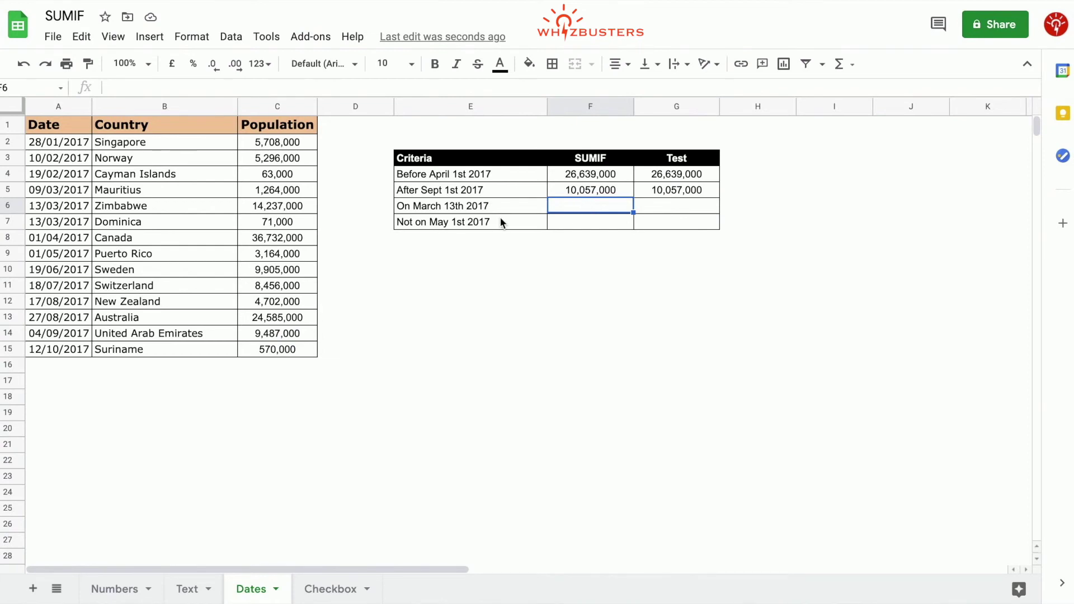
click(474, 207)
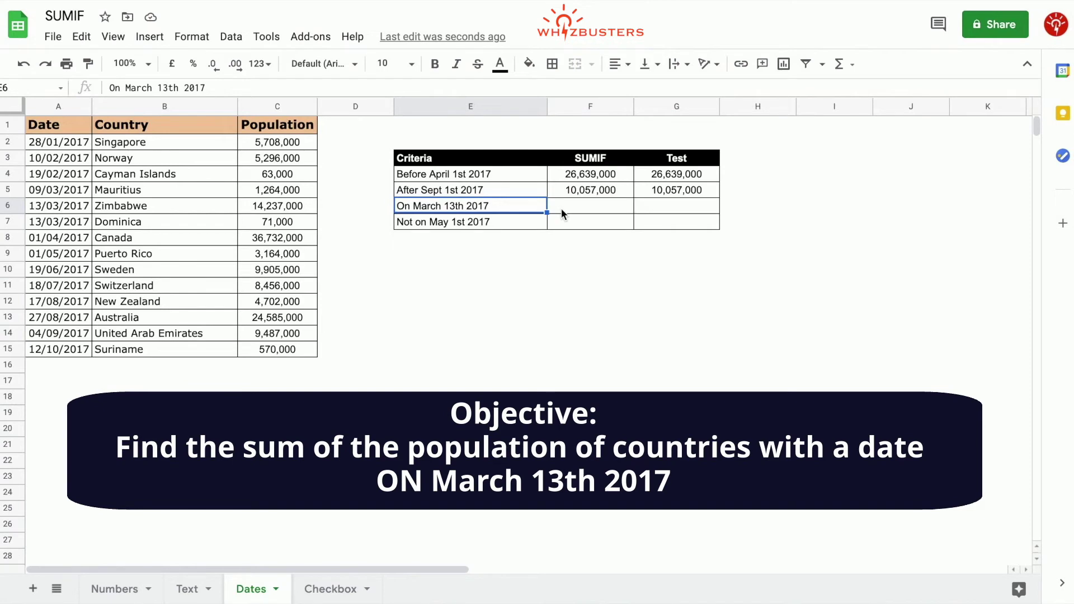
click(580, 208)
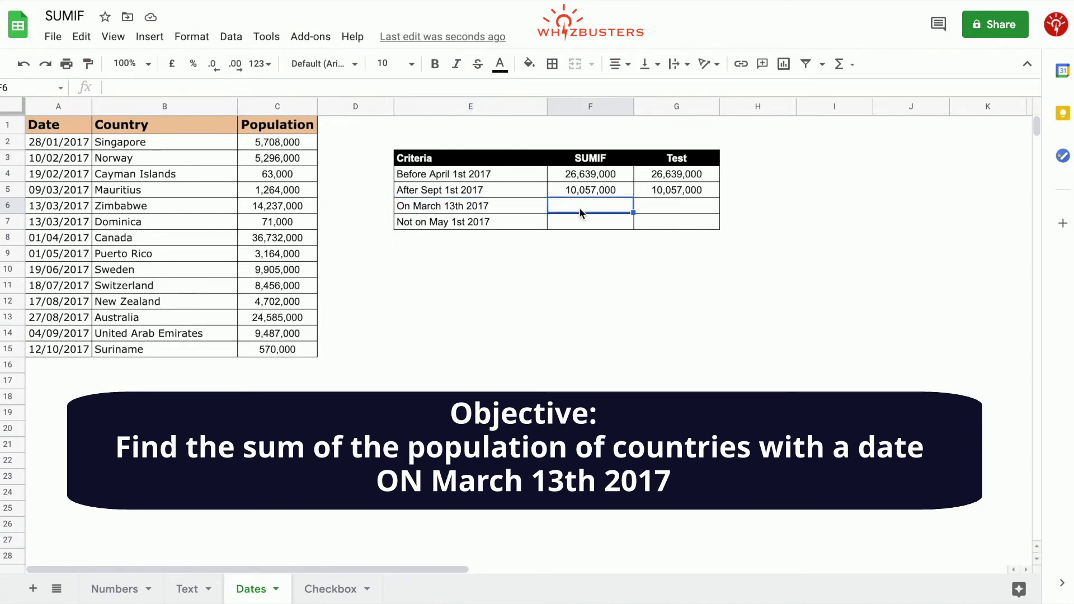
click(521, 206)
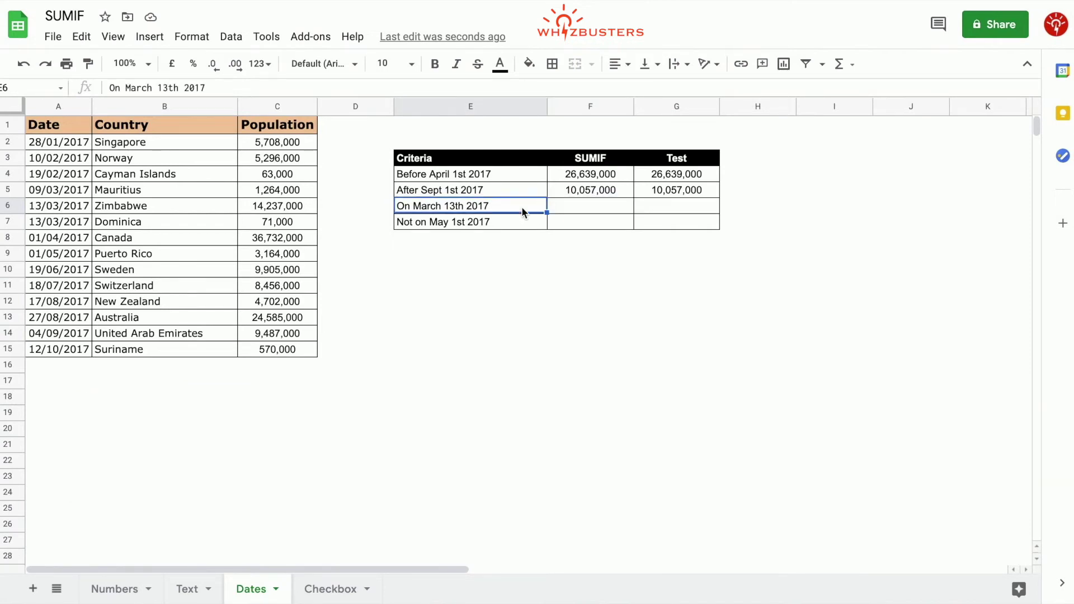
click(603, 205)
text(=sumif()
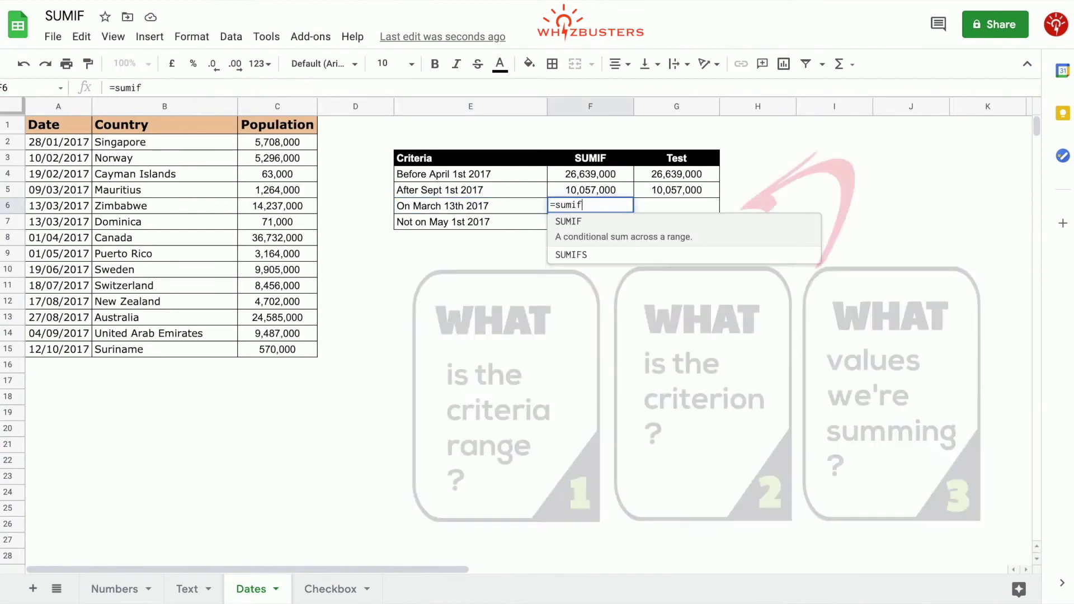
click(542, 203)
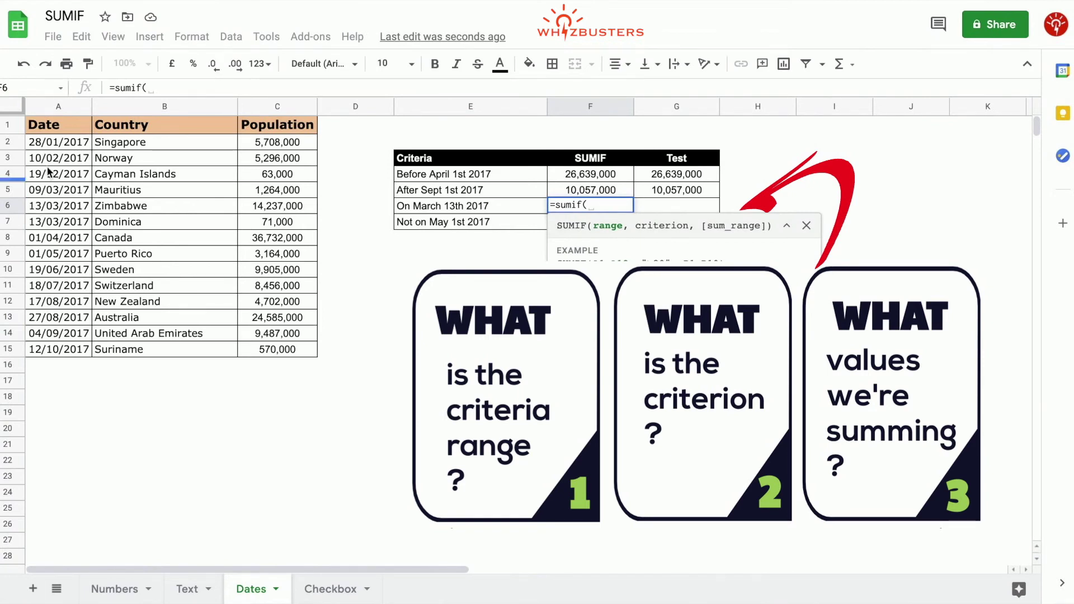
drag(78, 143, 72, 354)
click(166, 89)
key(F4)
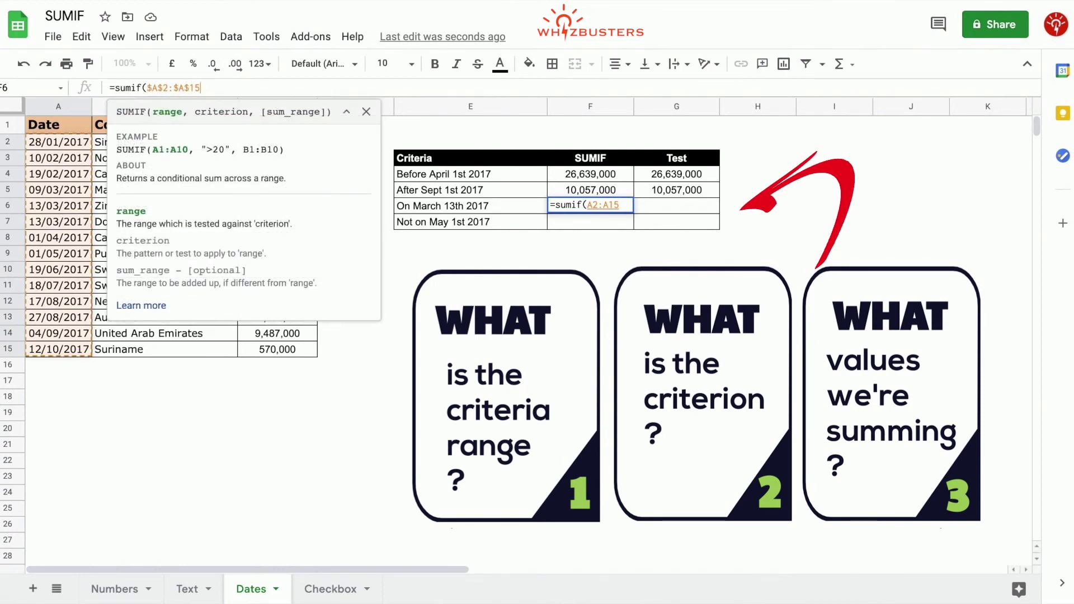
text(,)
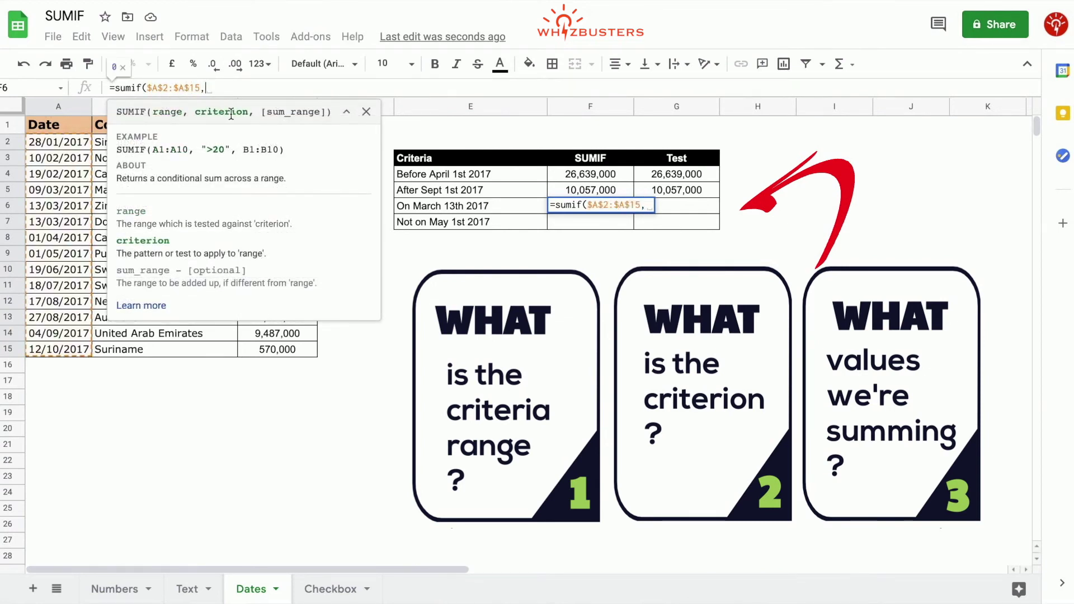
click(366, 111)
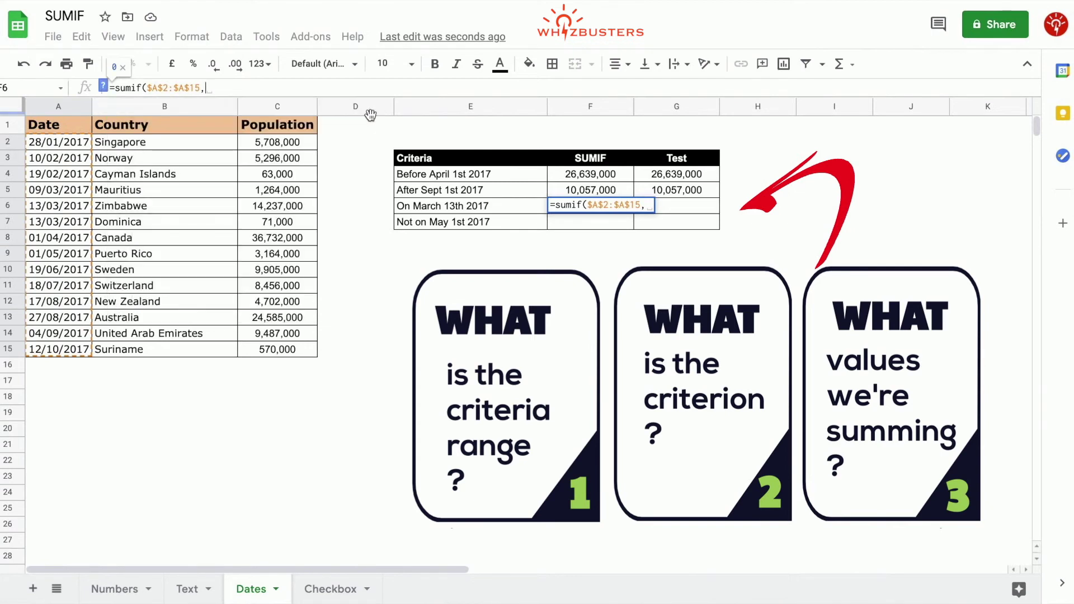
Step: Complete the SUMIF in F6 with the criterion "=2017/03/13" and the absolute sum range $C$2:$C$15
click(554, 206)
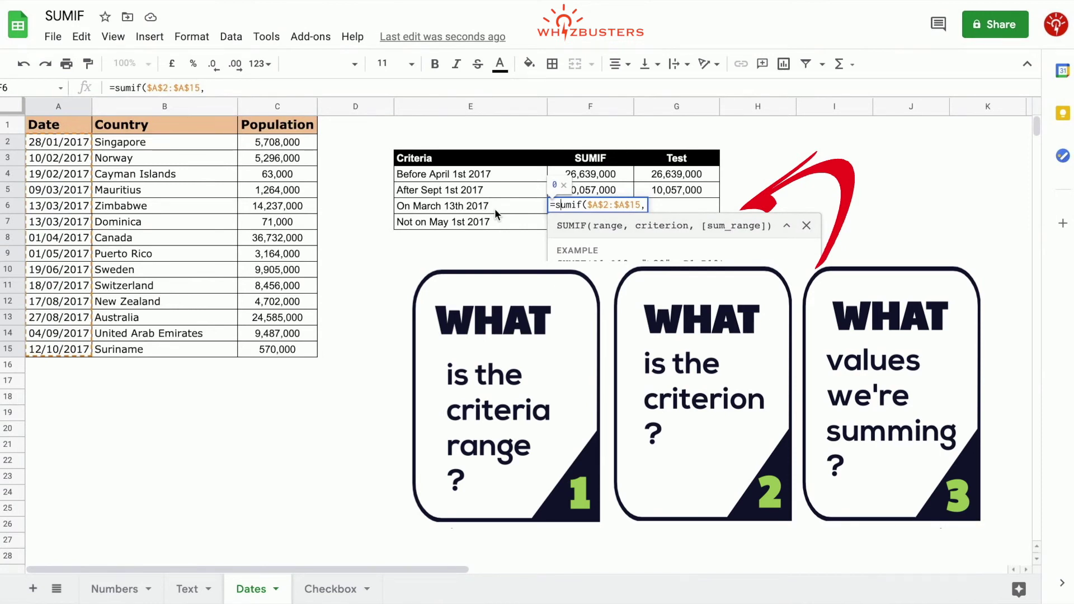
click(646, 205)
text("=2017/)
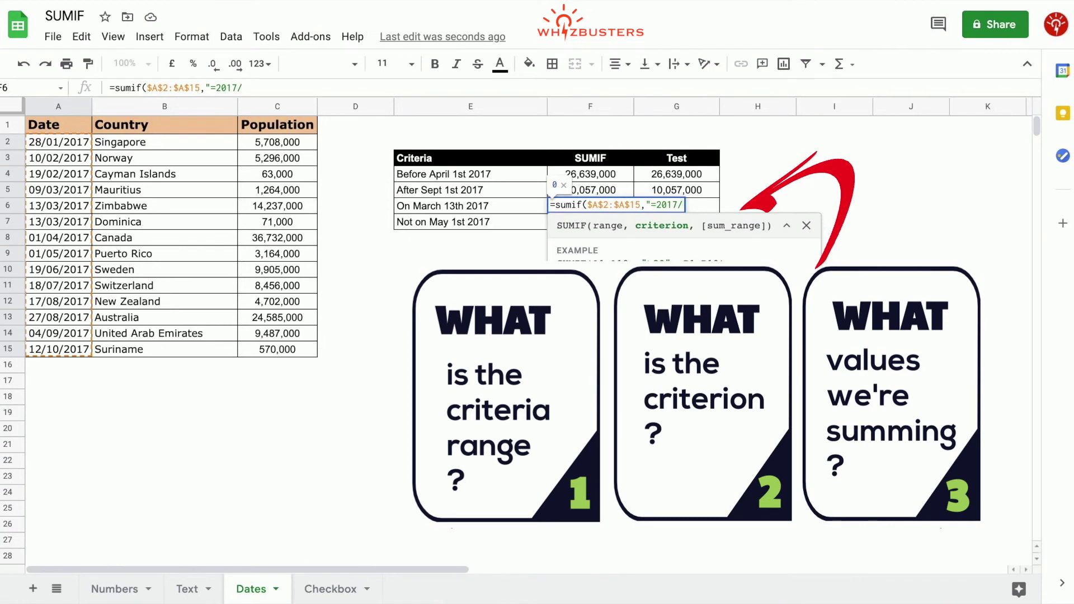
text(03/13",)
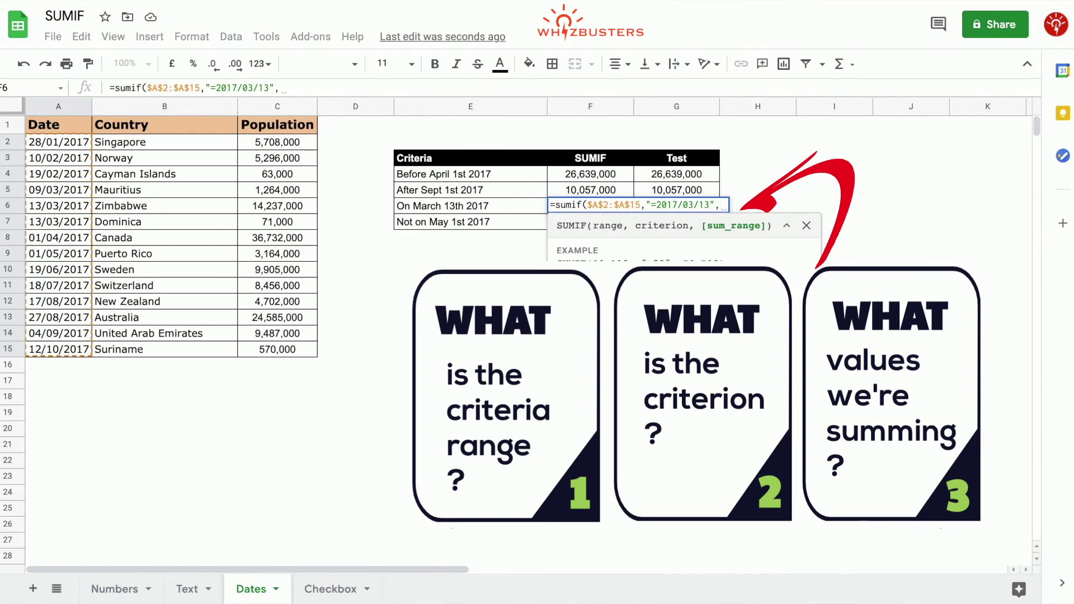
drag(269, 140, 271, 347)
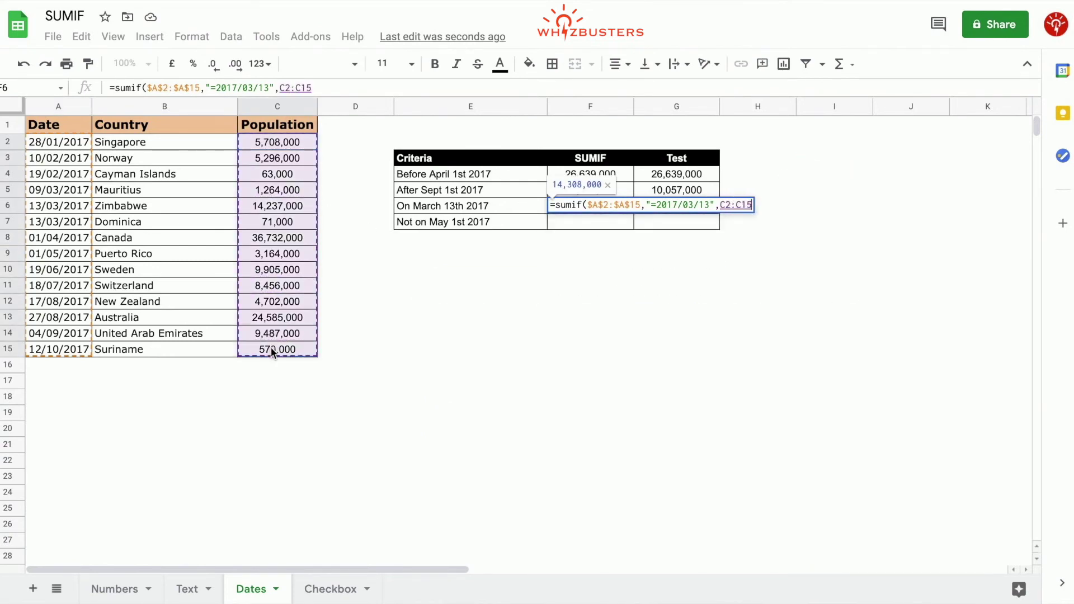
click(289, 84)
key(F4)
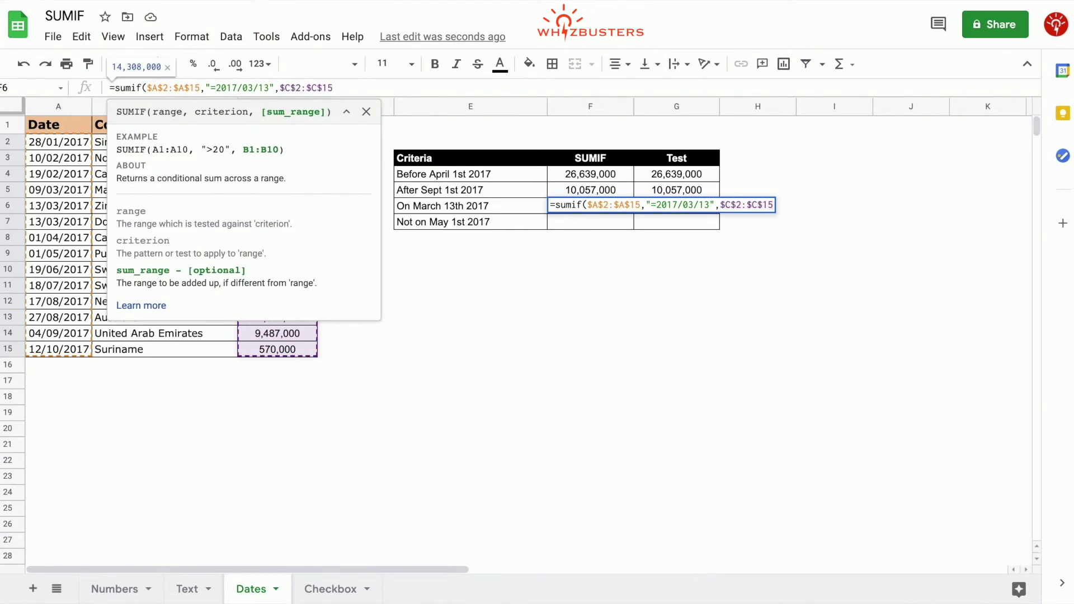
key(Return)
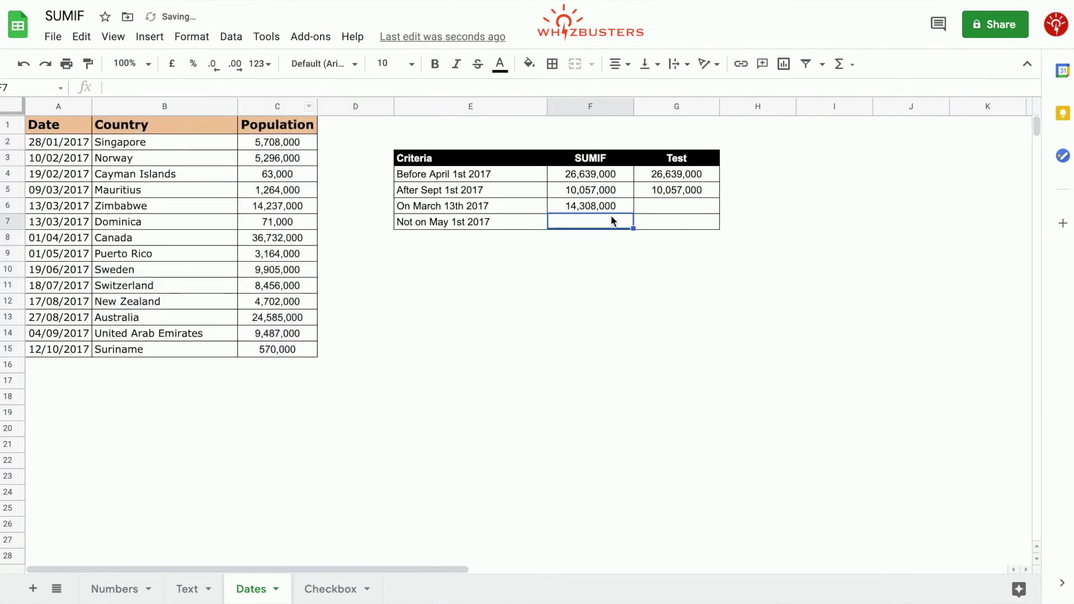
Step: Enter a SUM of the populations in C6:C7 in Test cell G6
click(615, 208)
click(667, 207)
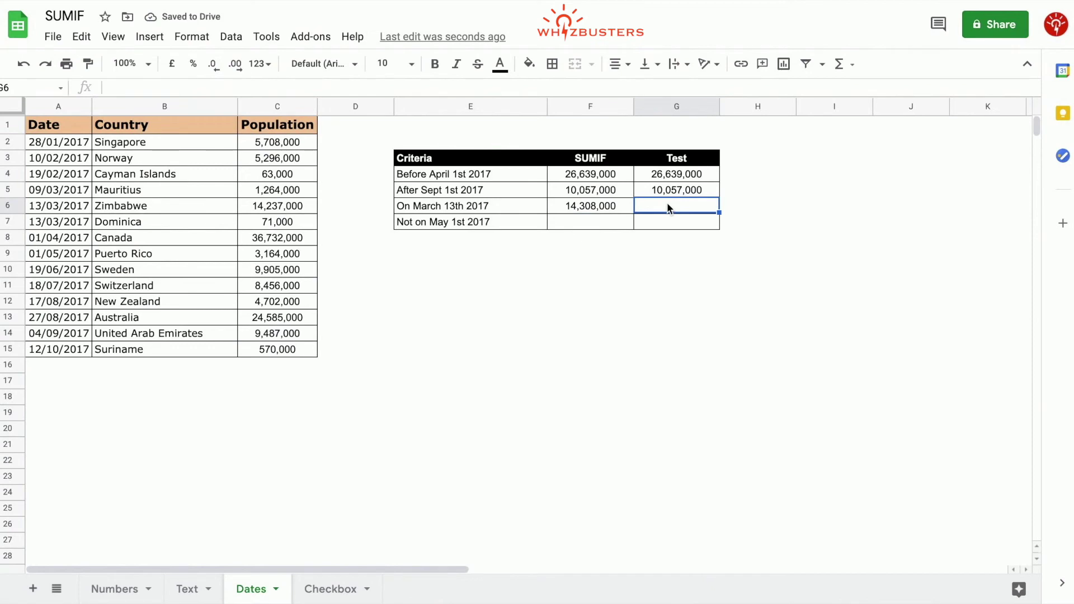
text(=sum()
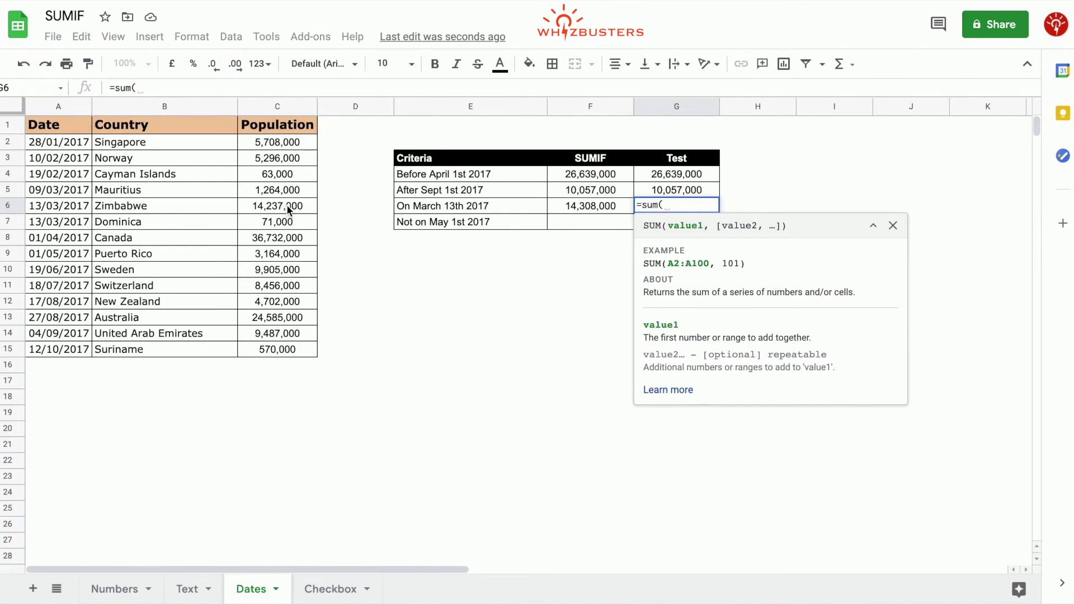
drag(288, 208, 288, 223)
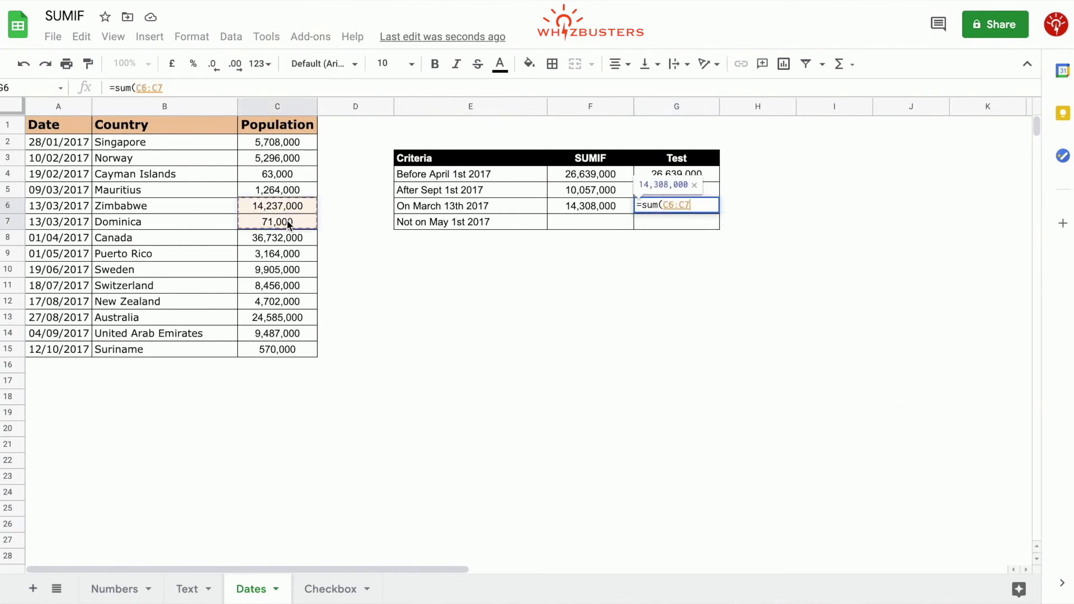
key(Return)
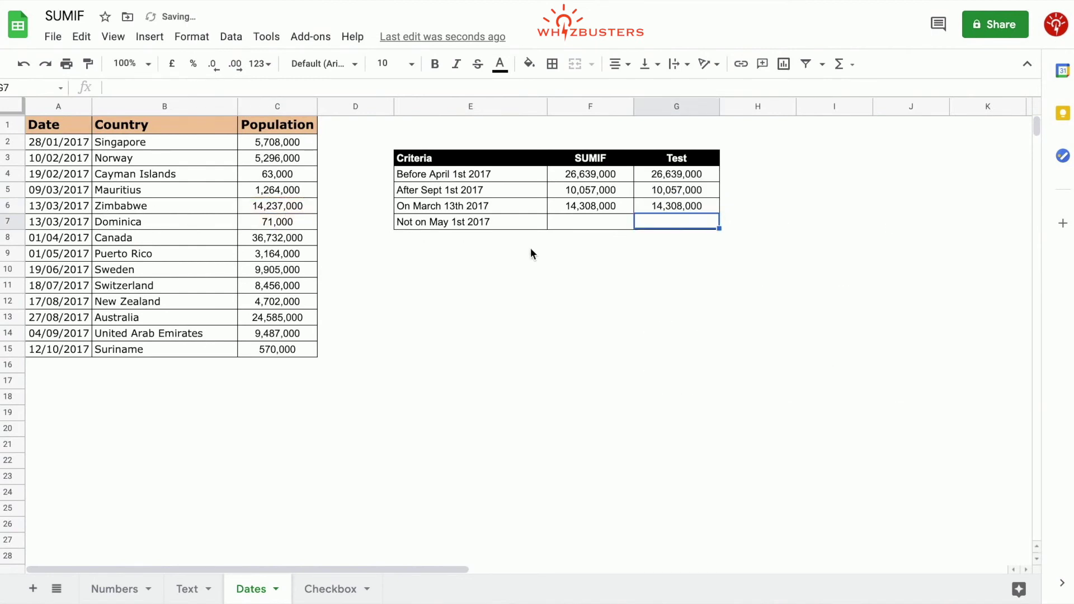
Step: Begin a SUMIF formula in F7 for dates not on May 1st 2017, using the absolute criteria range $A$2:$A$15
click(599, 223)
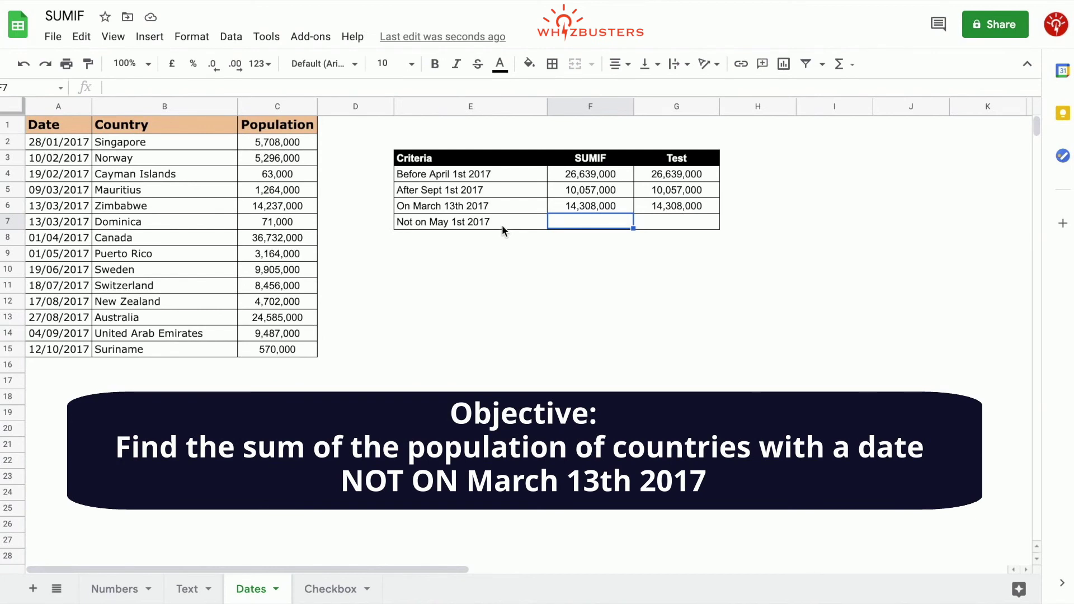
text(=sumif()
key(Escape)
text(=)
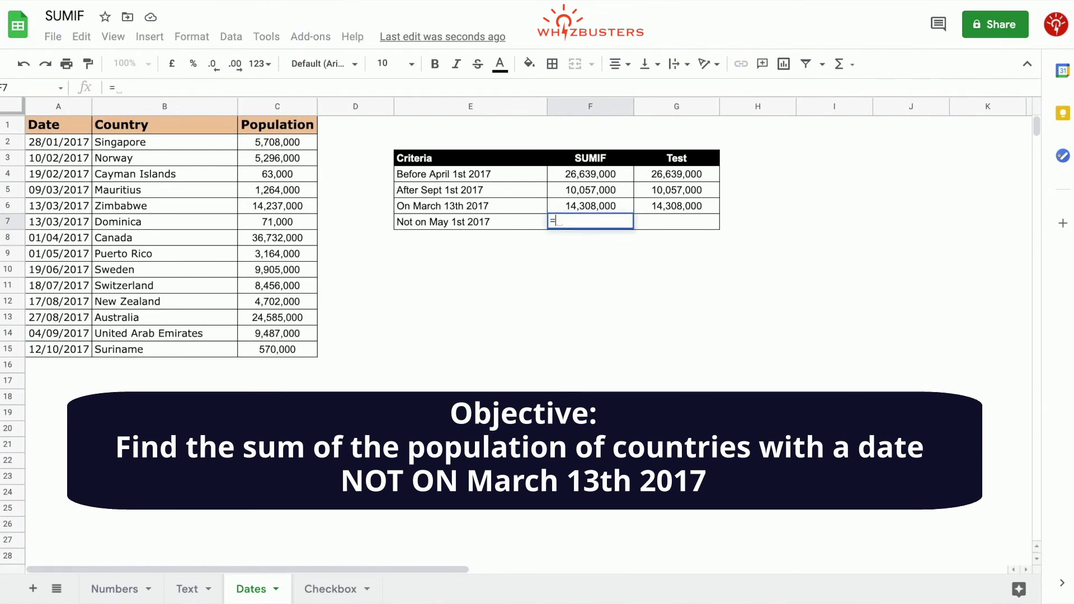
text(sumif()
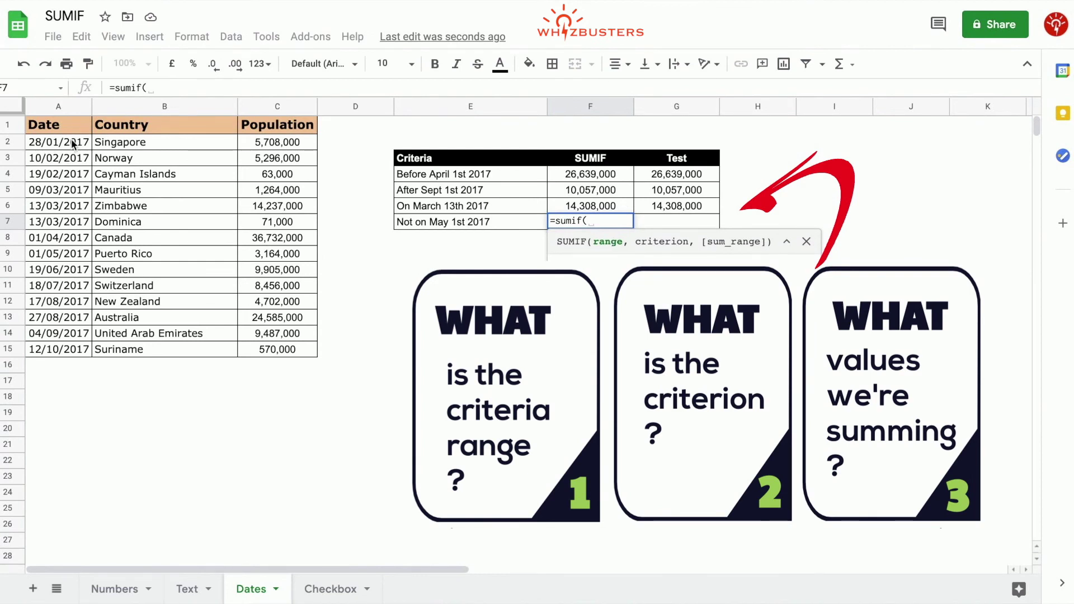
drag(72, 143, 73, 350)
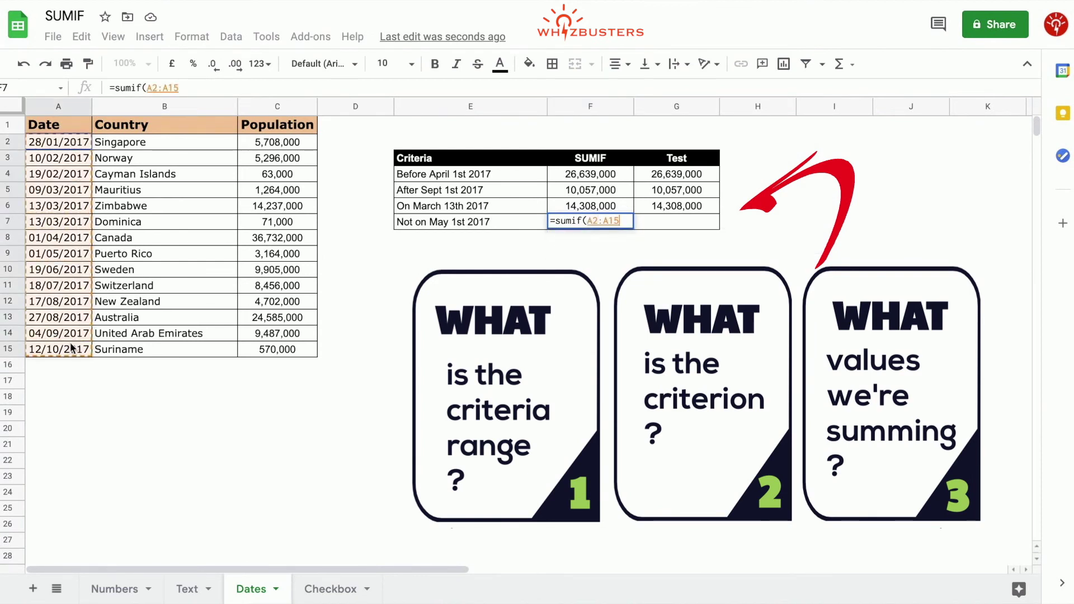
key(F4)
text(,)
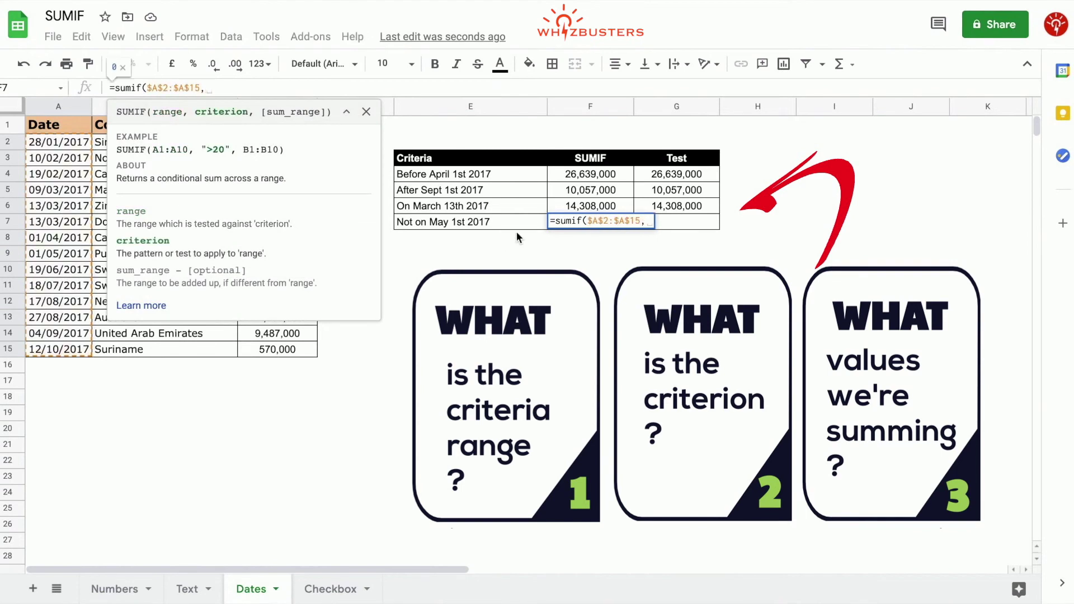
click(367, 113)
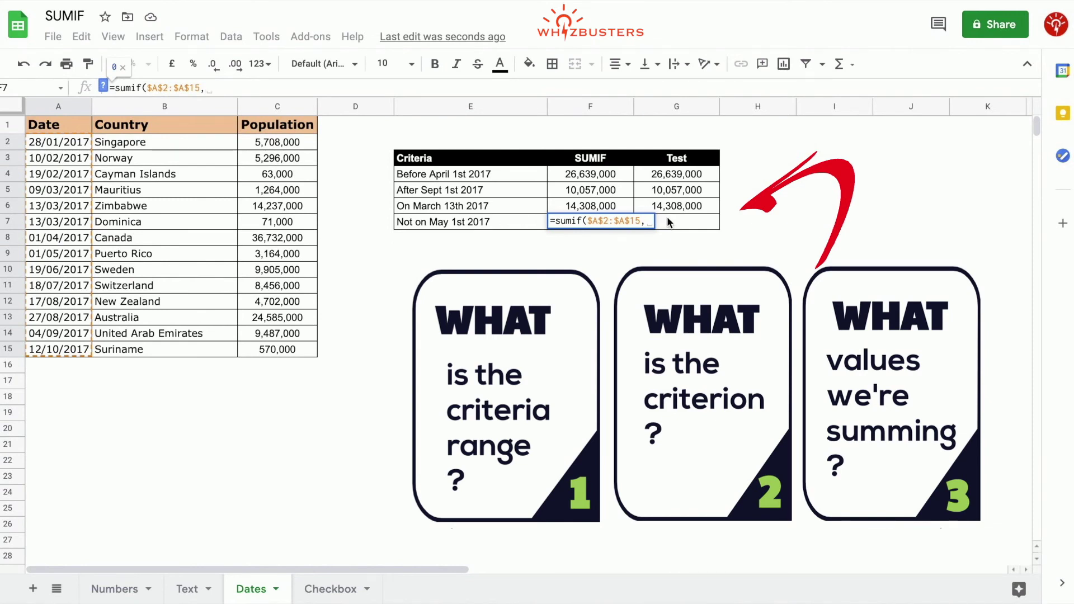
Step: Add the criterion "<>2017/05/01" to the SUMIF formula in F7
click(647, 222)
text(")
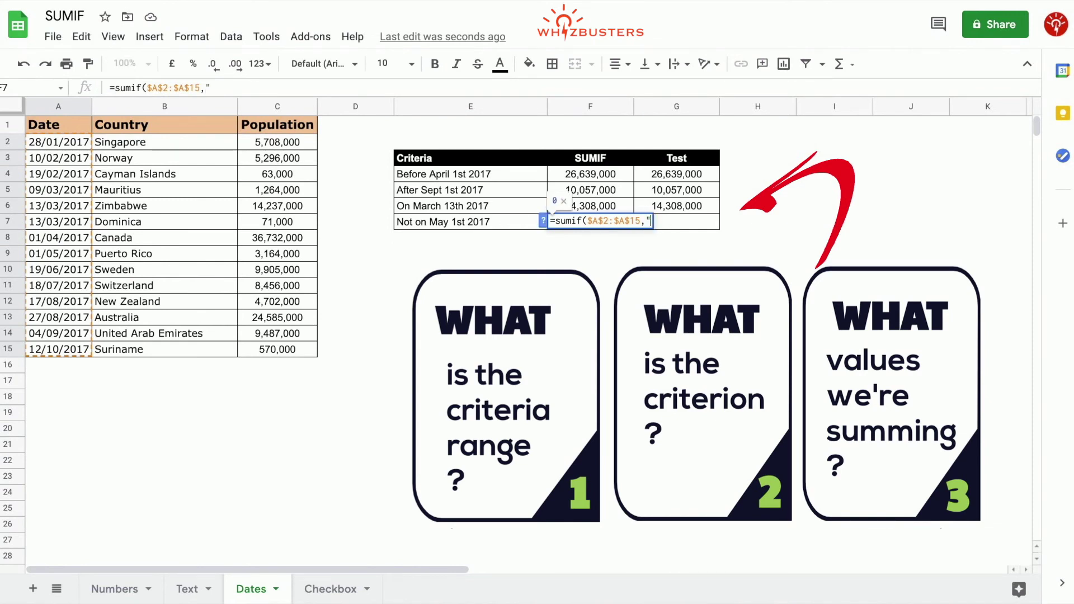
text(<>2)
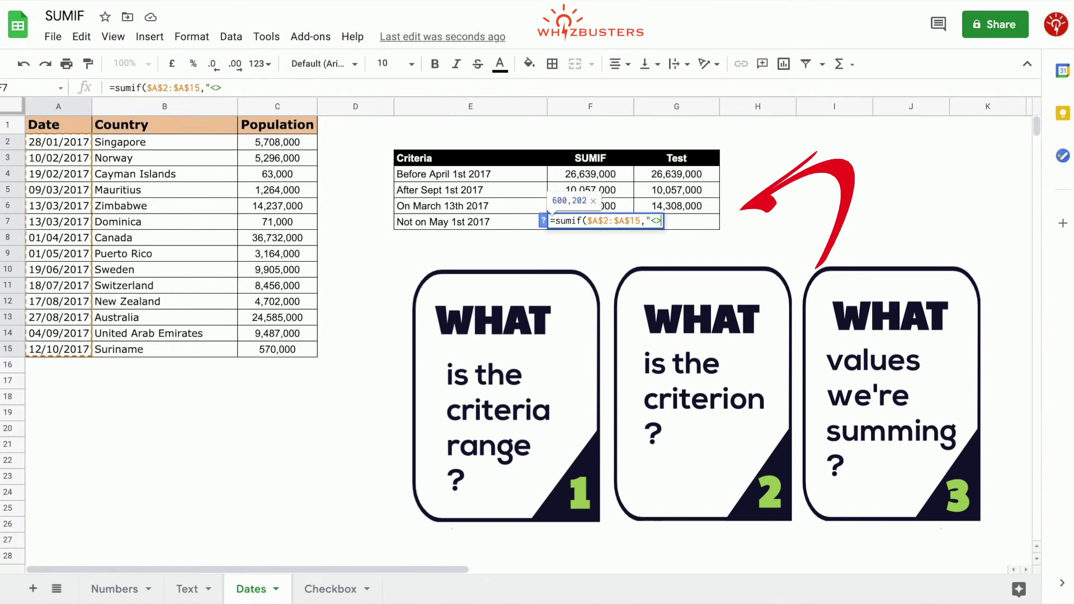
text(017/05/)
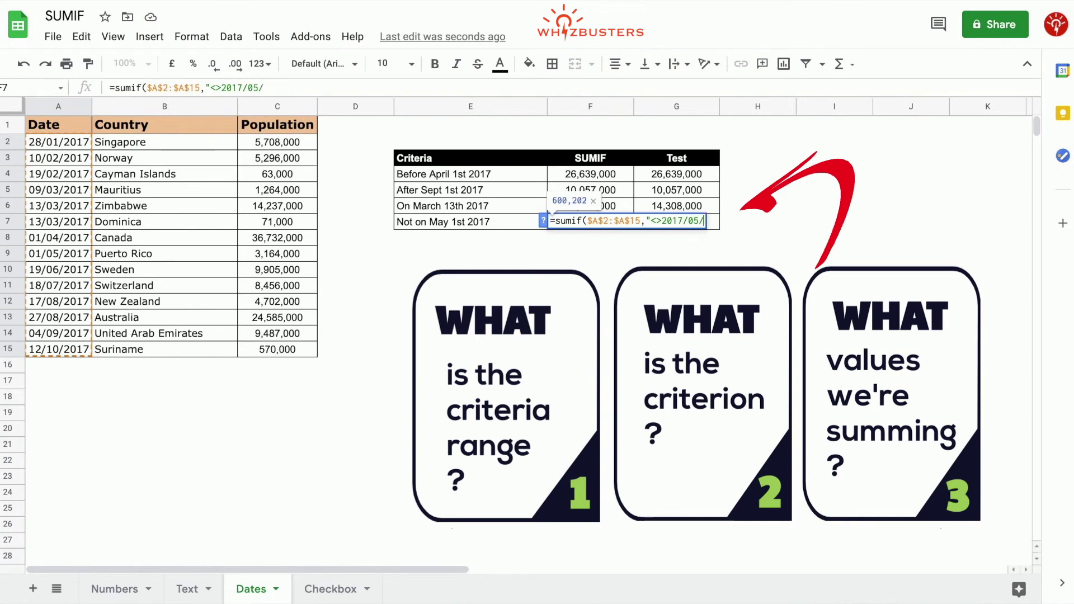
text(01",)
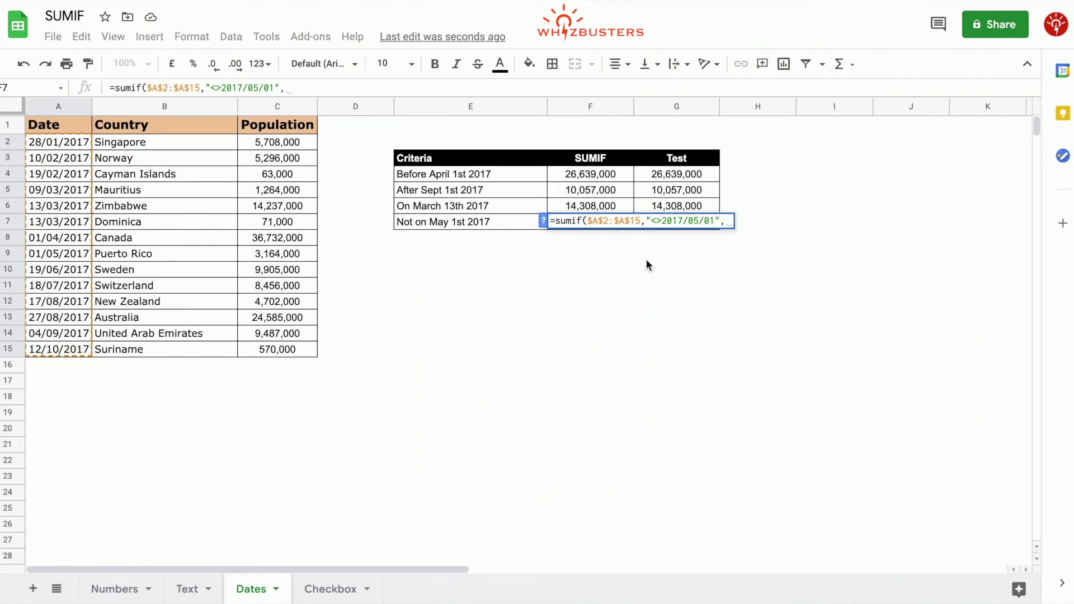
Step: Complete the SUMIF in F7 with the absolute sum range $C$2:$C$15
click(543, 221)
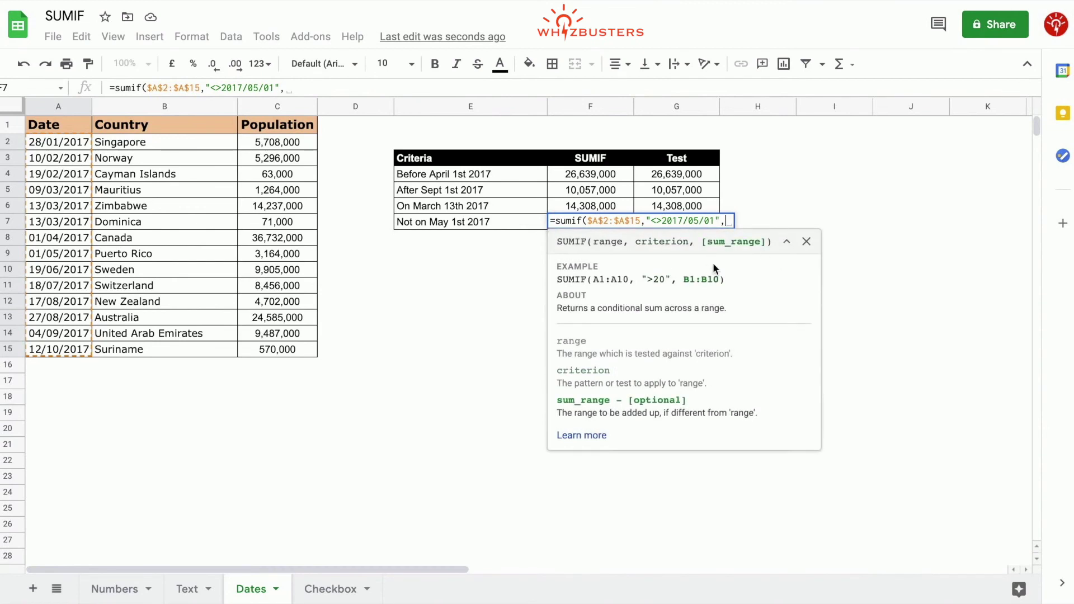
click(293, 144)
drag(293, 143, 288, 350)
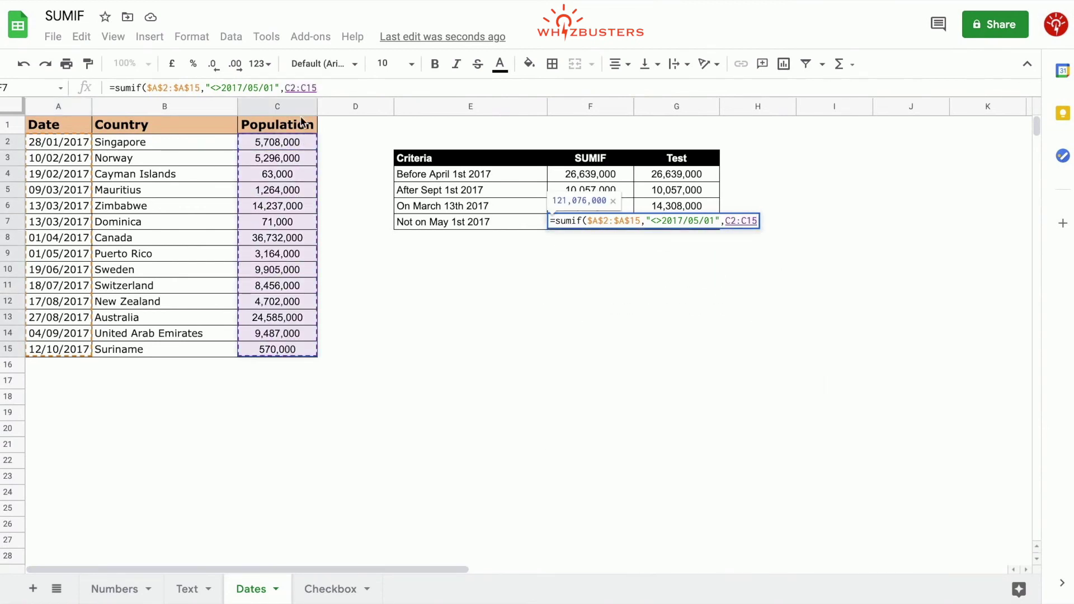
click(300, 88)
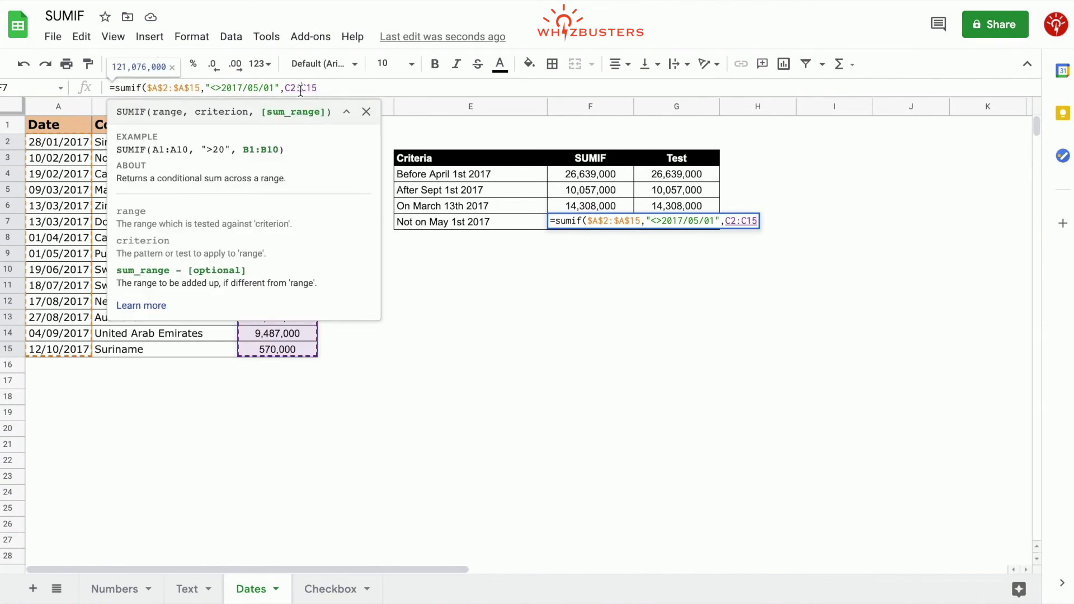
key(F4)
key(Return)
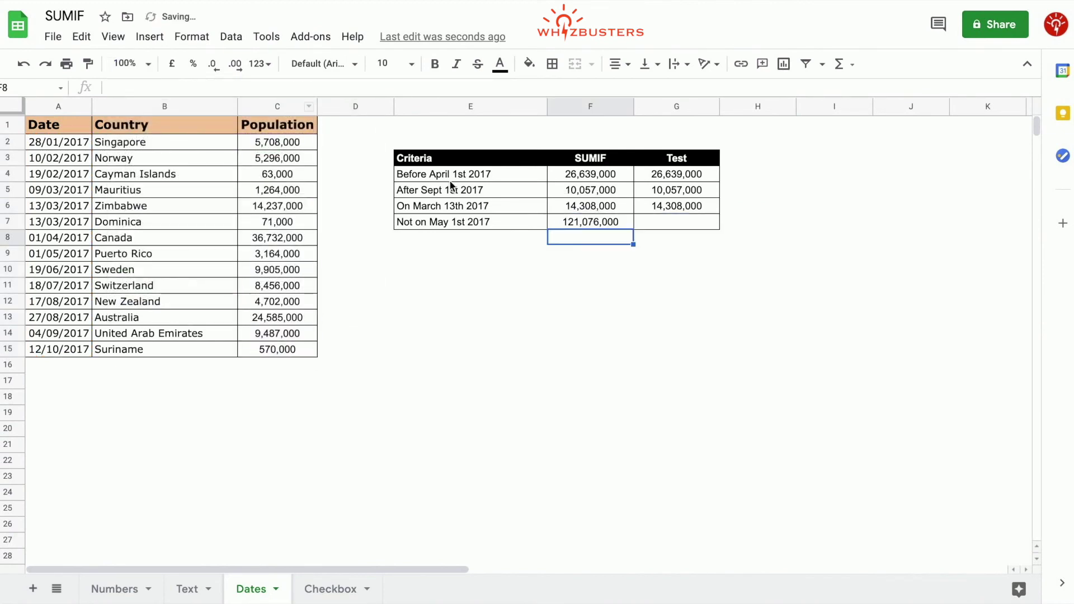
Step: Enter a SUM of the populations in C2:C8 and C10:C15 in Test cell G7
click(615, 223)
click(669, 220)
text(=sum()
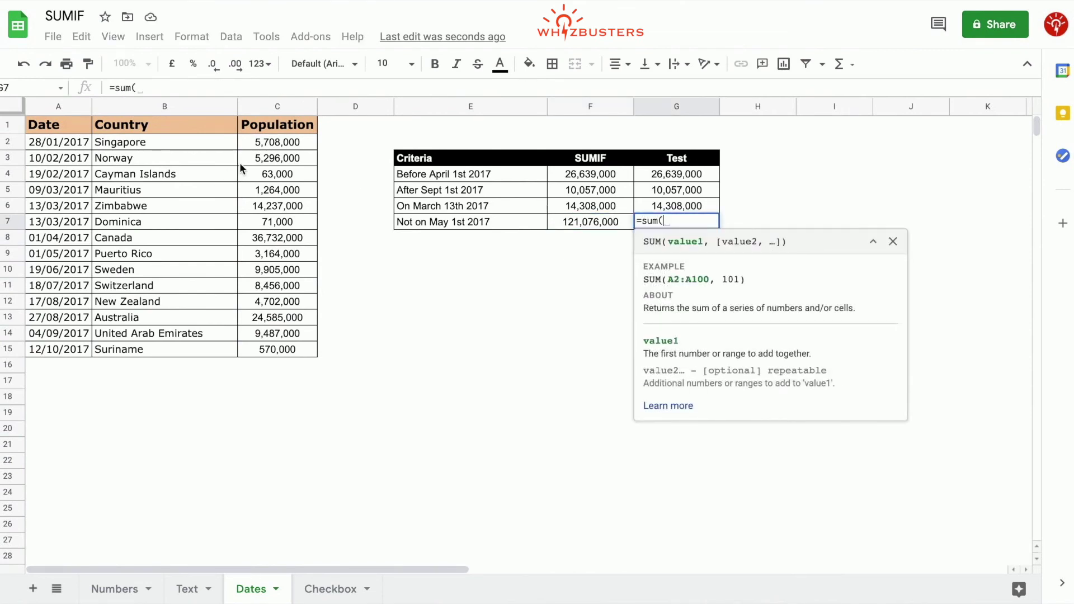
drag(277, 239, 285, 148)
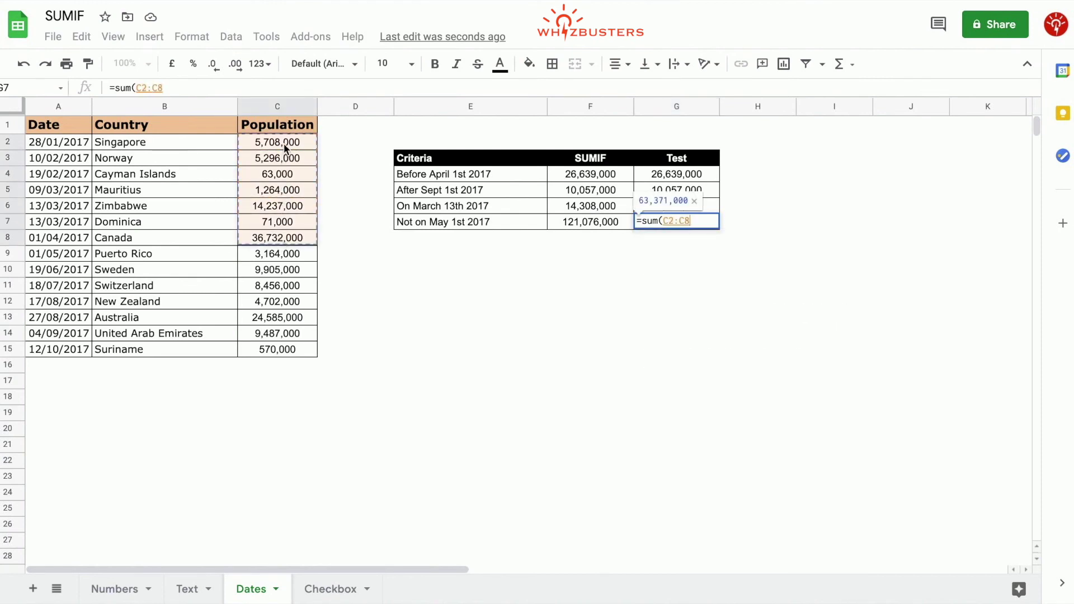
text(,)
drag(278, 275, 280, 353)
key(Return)
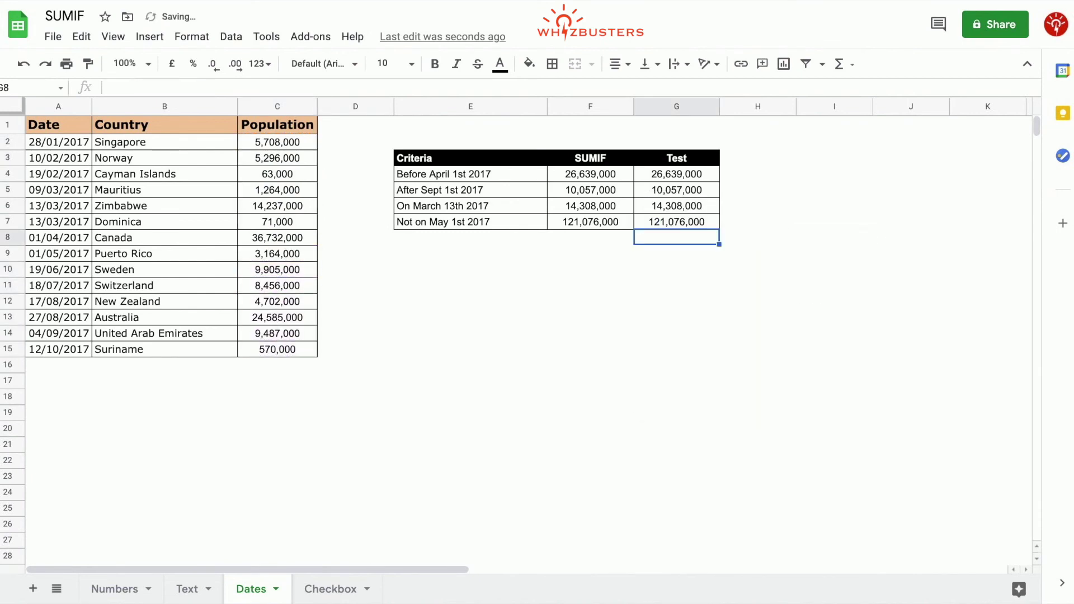
click(666, 255)
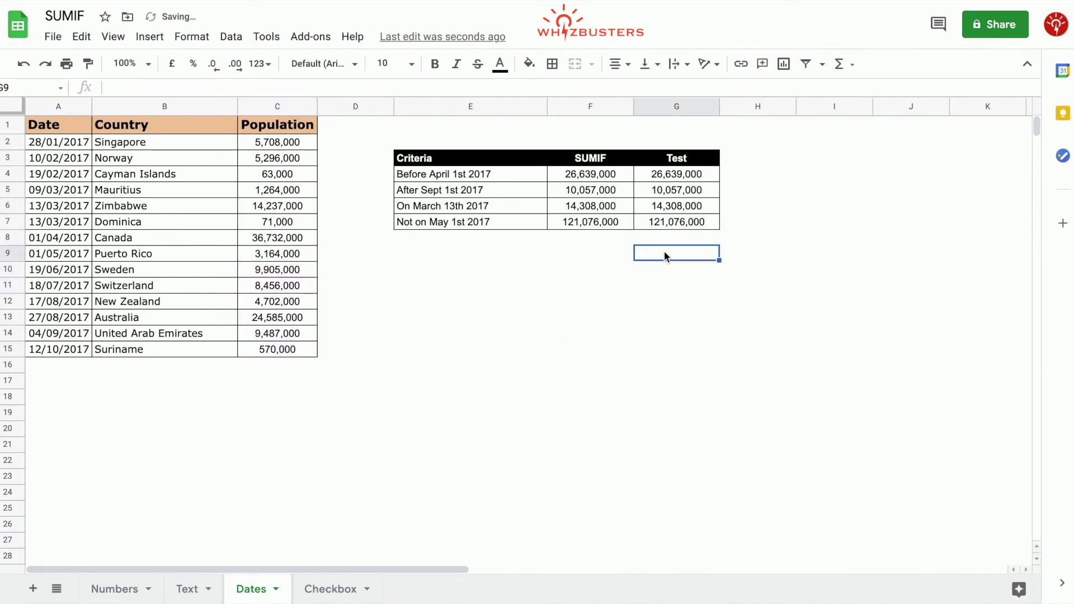
Step: On the Checkbox sheet, begin a SUMIF formula in F4 for verified countries, using the absolute criteria range $B$2:$B$15
click(331, 589)
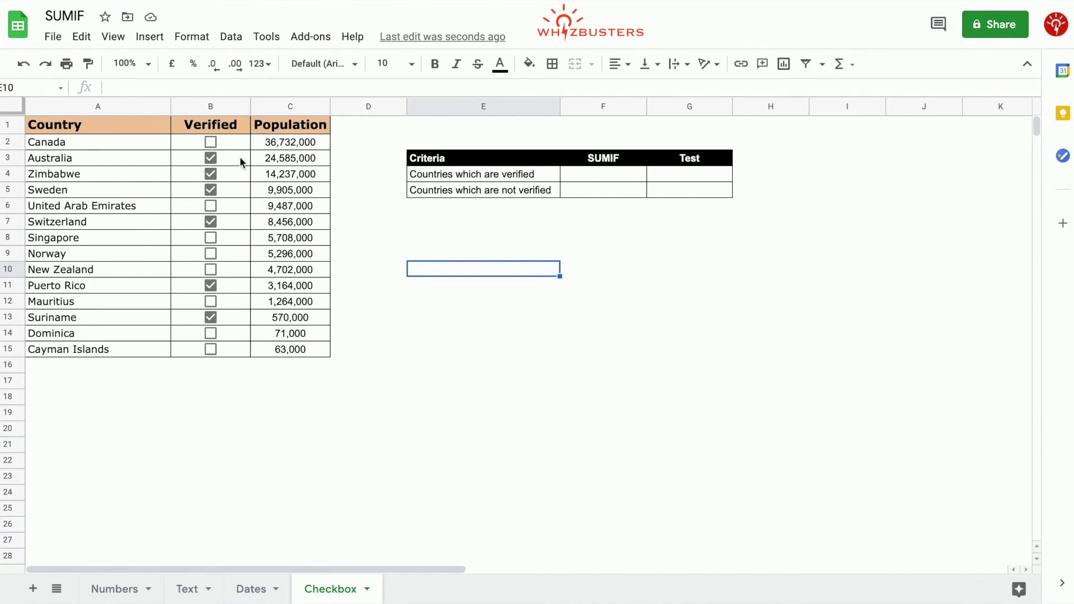
click(529, 175)
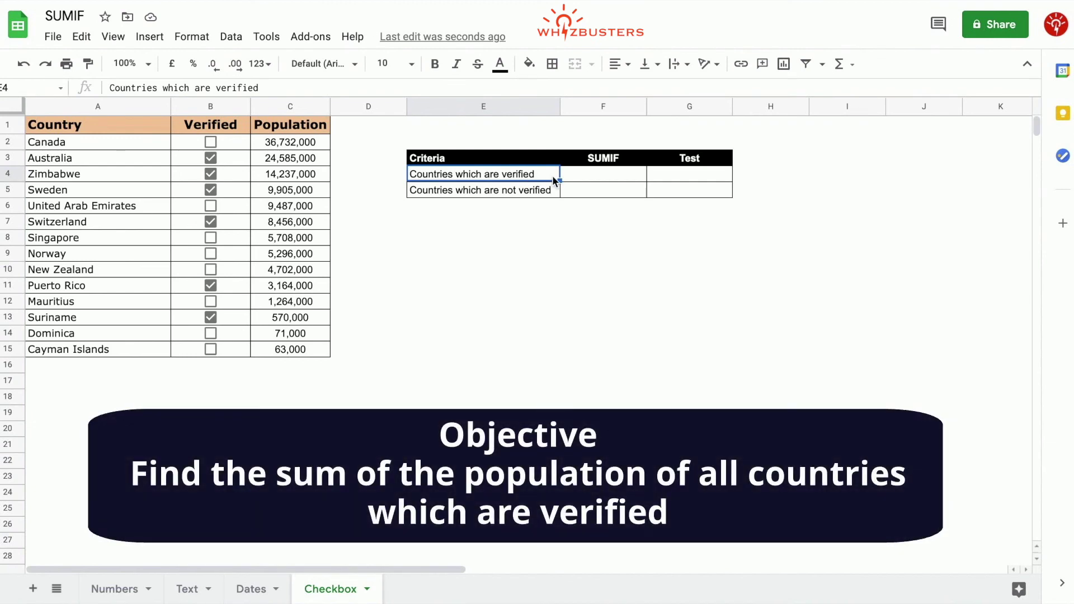
click(603, 179)
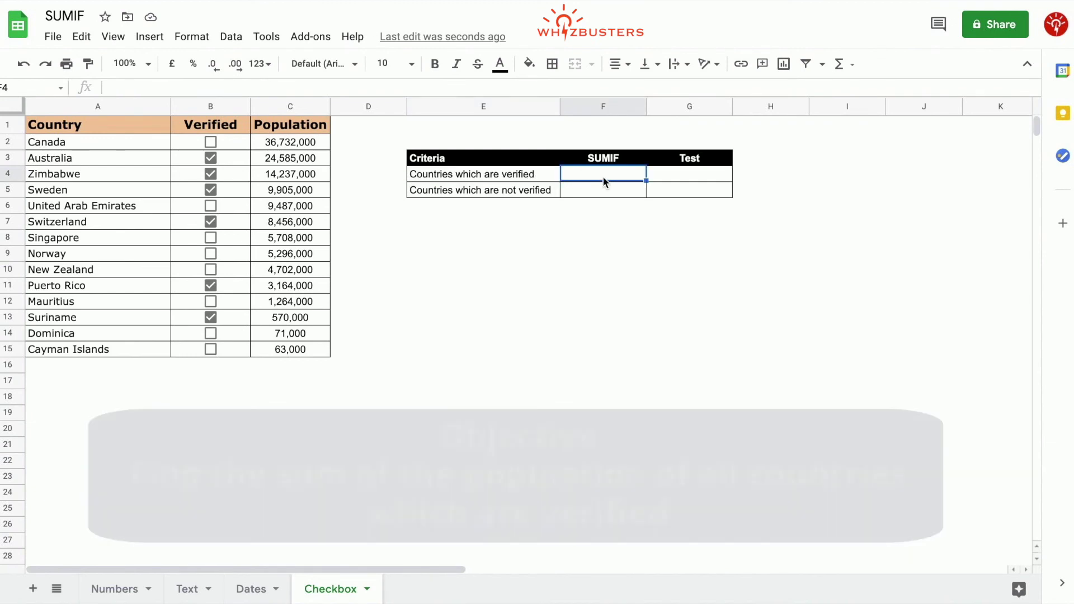
text(=sumif()
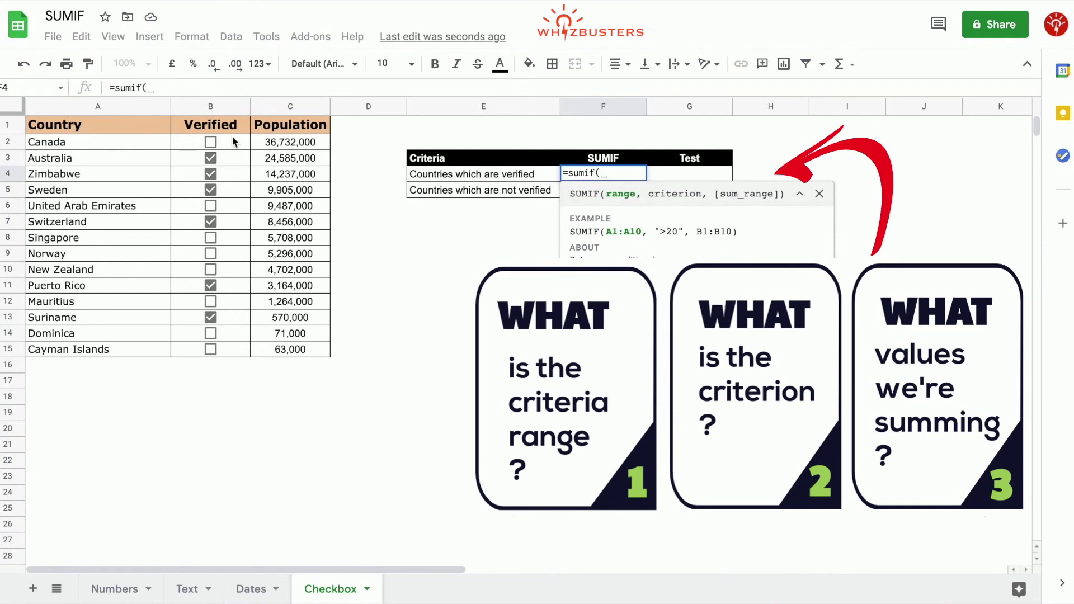
drag(234, 137, 224, 354)
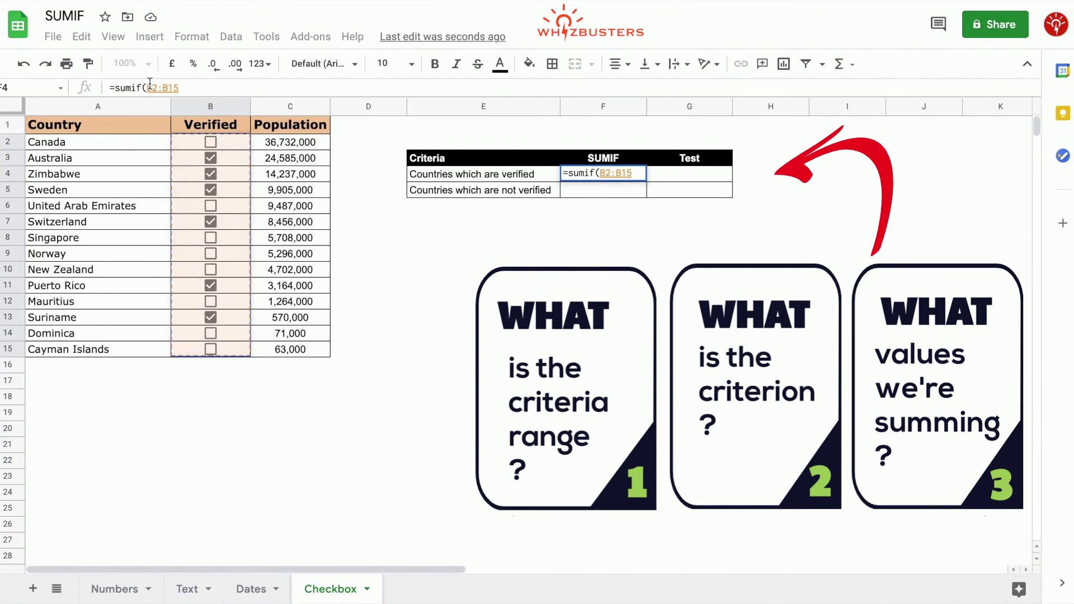
key(F4)
text(,)
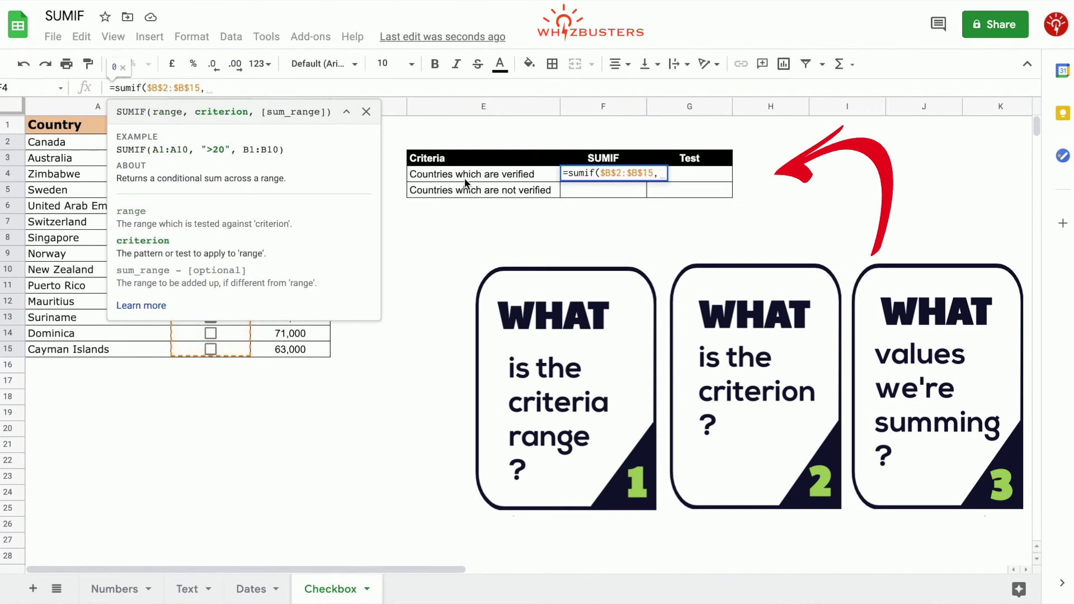
Step: Complete the SUMIF in F4 with the criterion "=TRUE" and the absolute sum range $C$2:$C$15
text(")
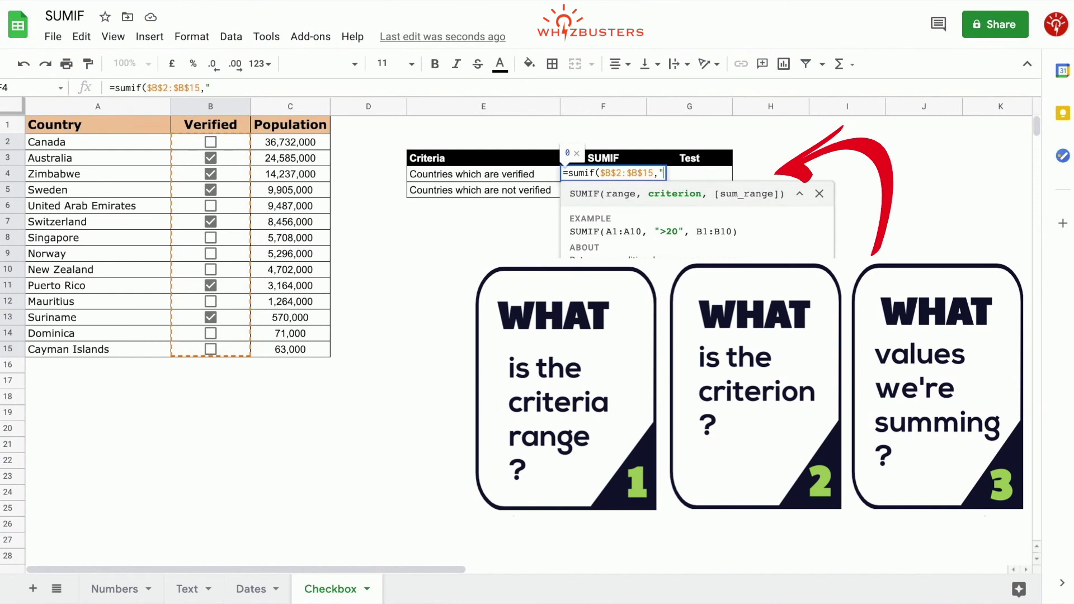
text(=TRUE")
text(,)
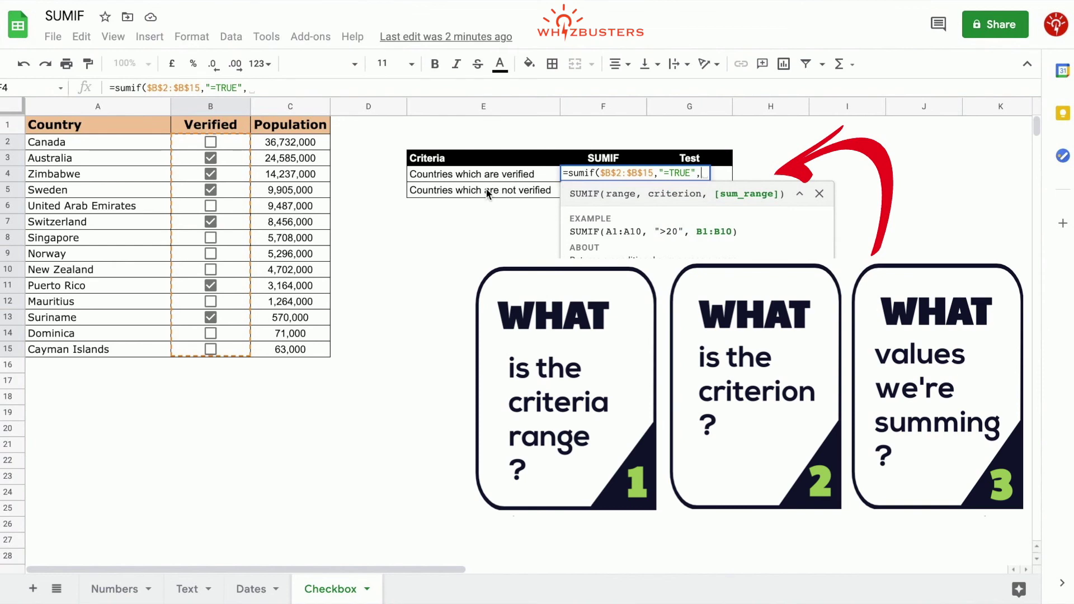
drag(302, 144, 295, 351)
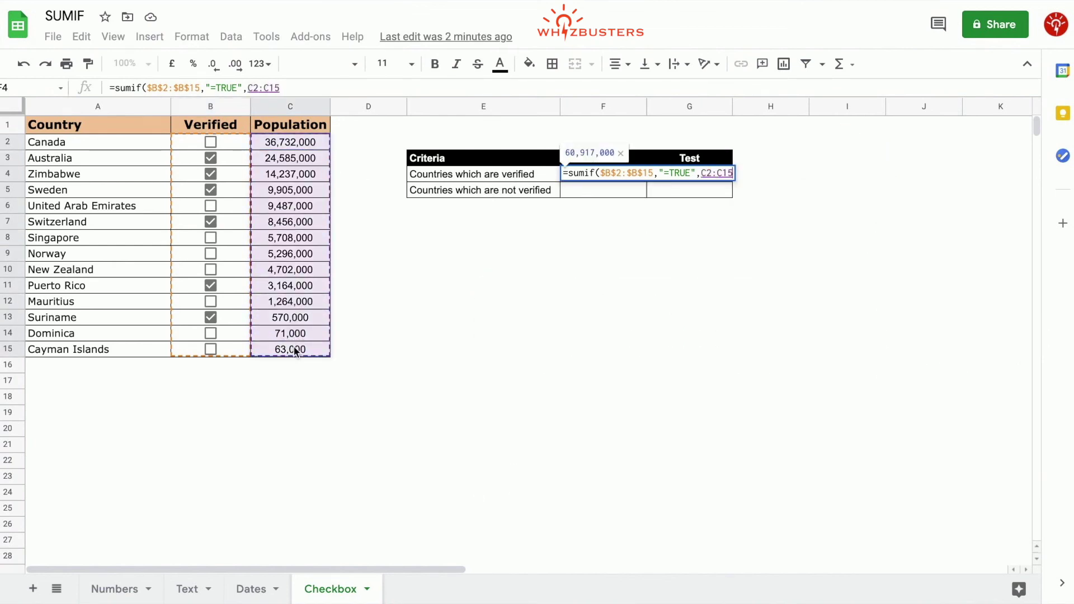
click(267, 88)
text())
key(Return)
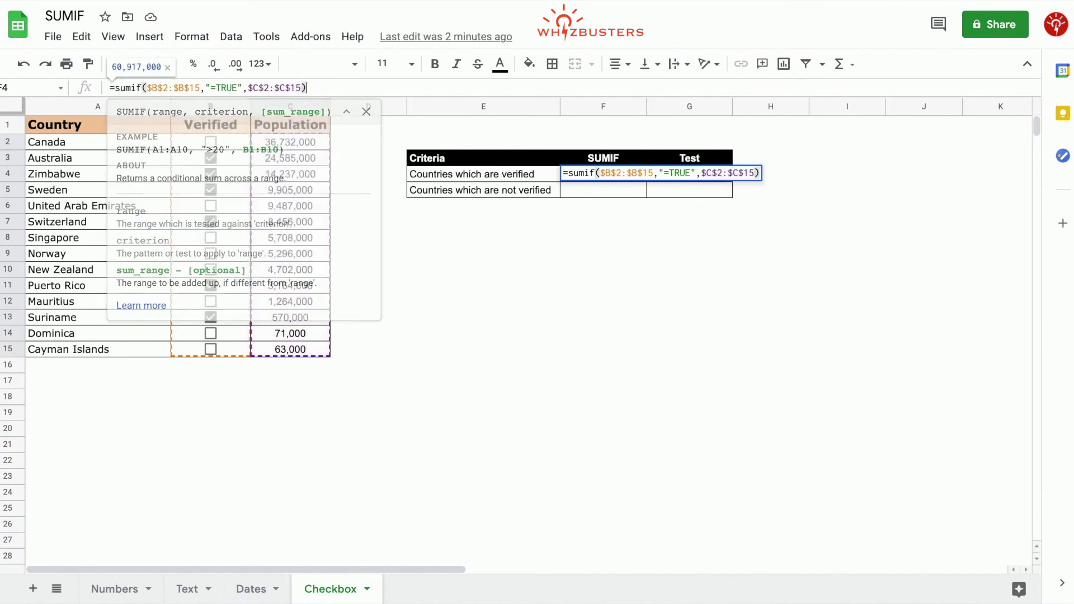
click(611, 178)
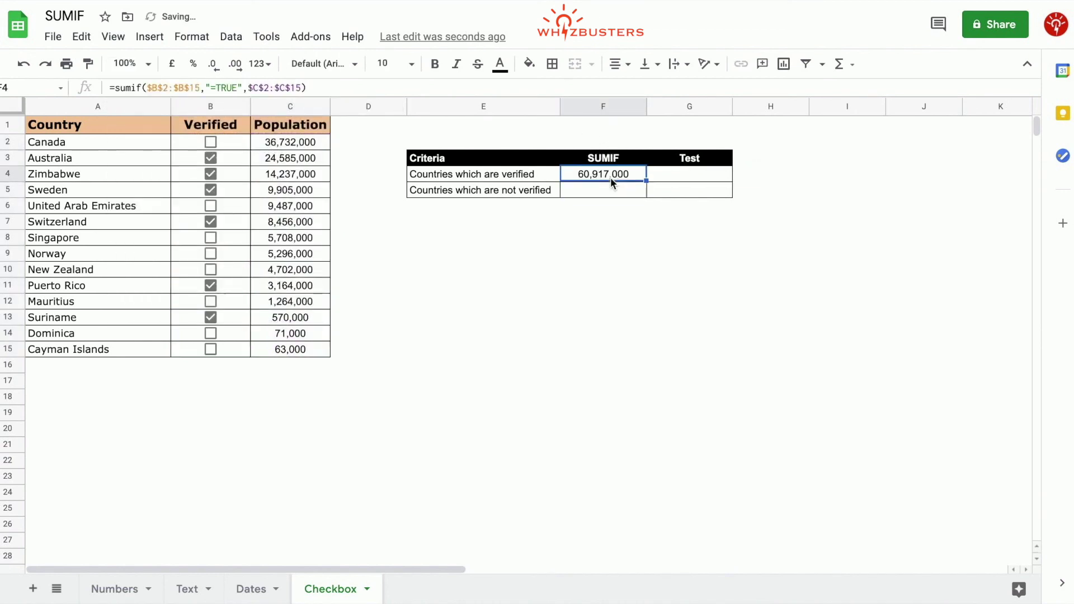
Step: Enter a SUM of the verified countries' populations in C3:C5, C7, C11 and C13 in Test cell G4
click(701, 178)
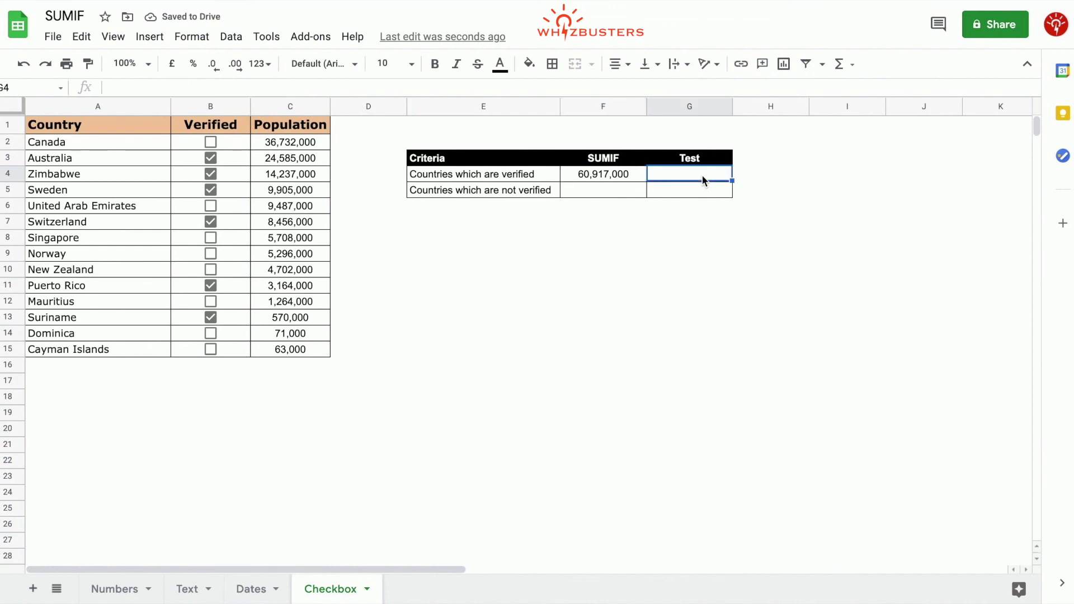
click(764, 190)
click(710, 174)
text(=sum()
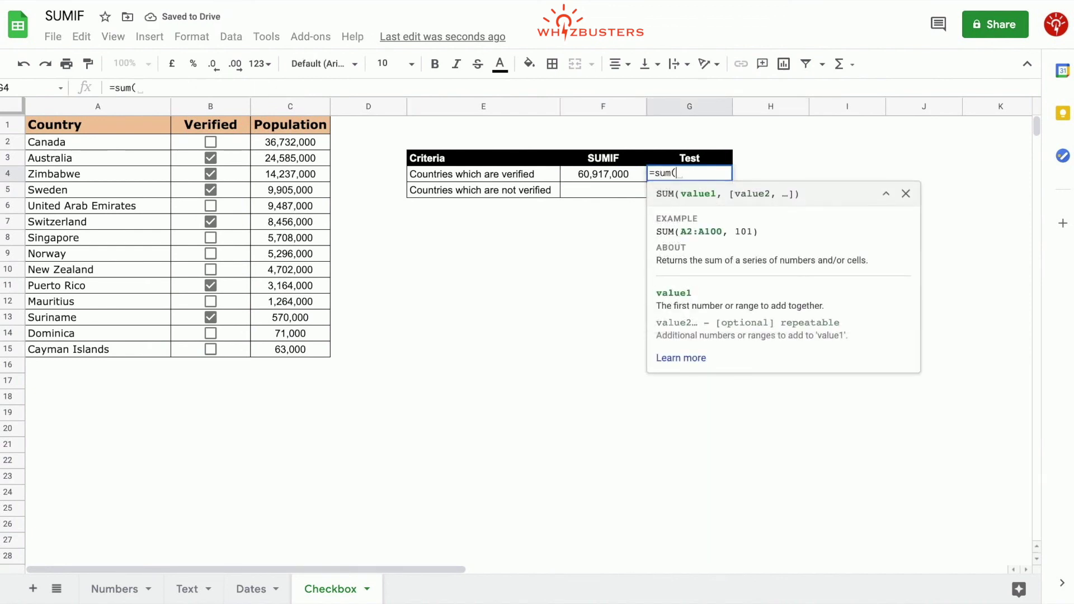
drag(313, 159, 314, 191)
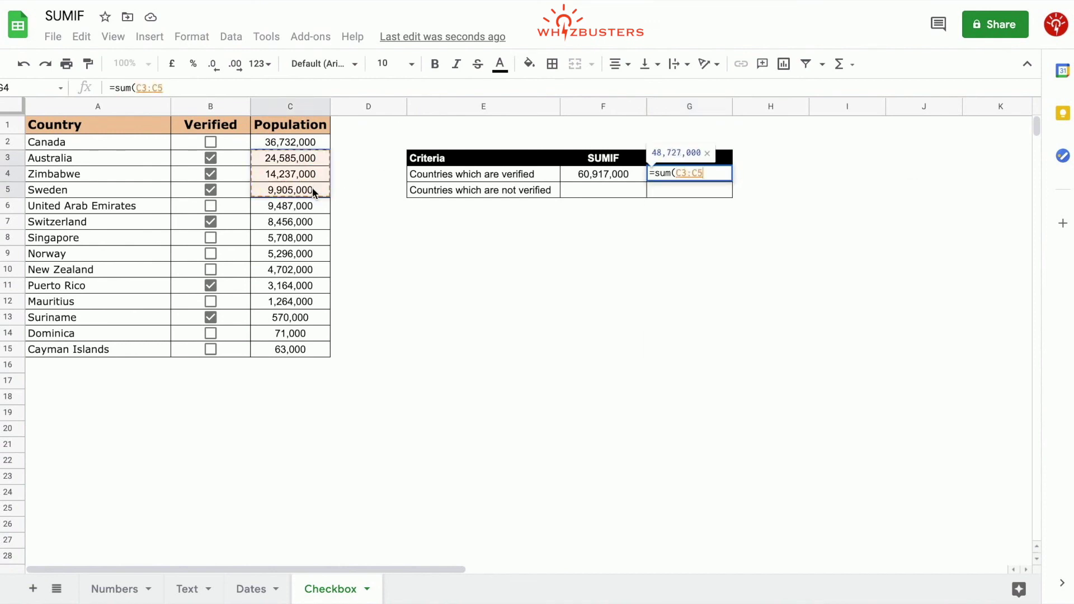
text(,)
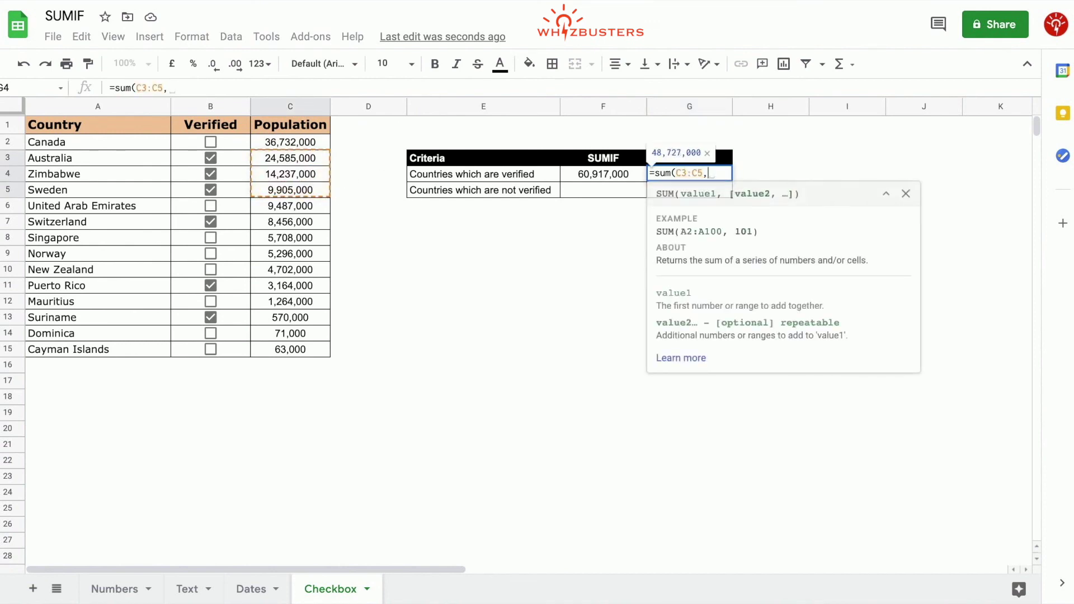
click(298, 224)
text(,)
click(291, 286)
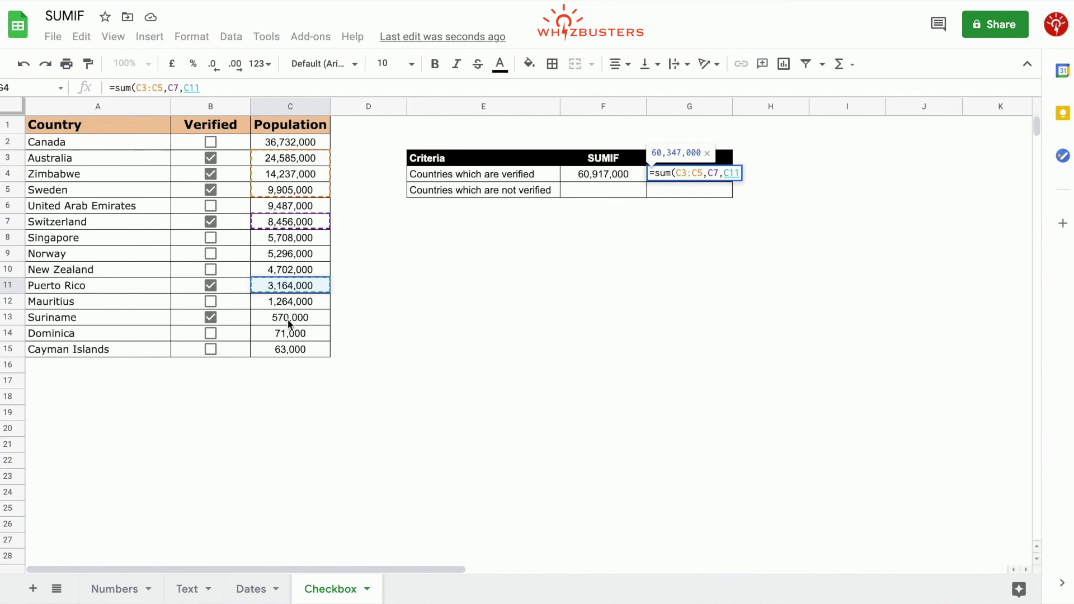
text(,)
click(290, 318)
text())
key(Return)
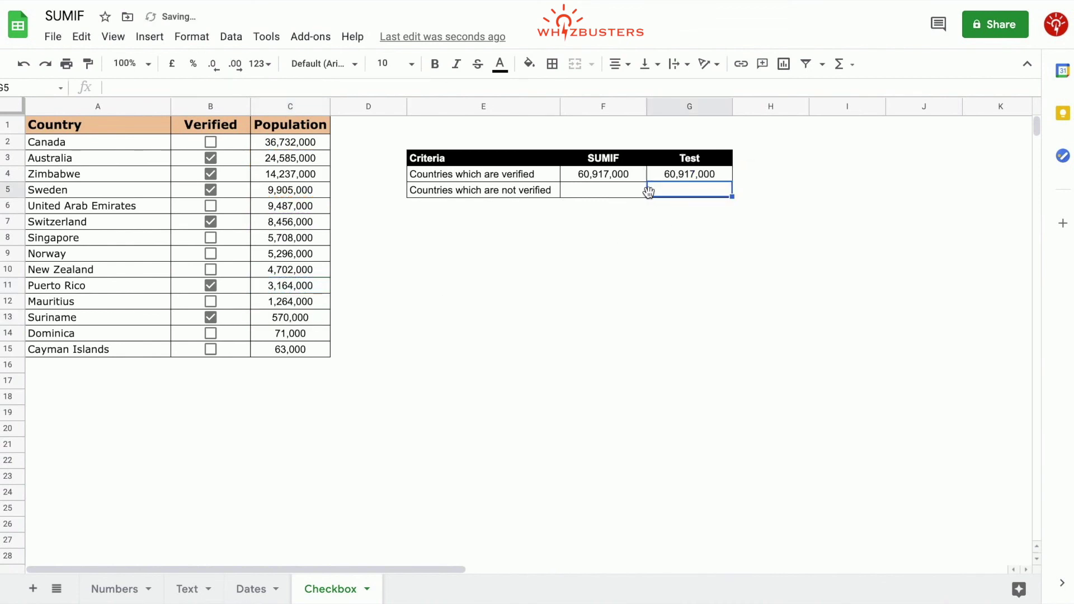
click(693, 171)
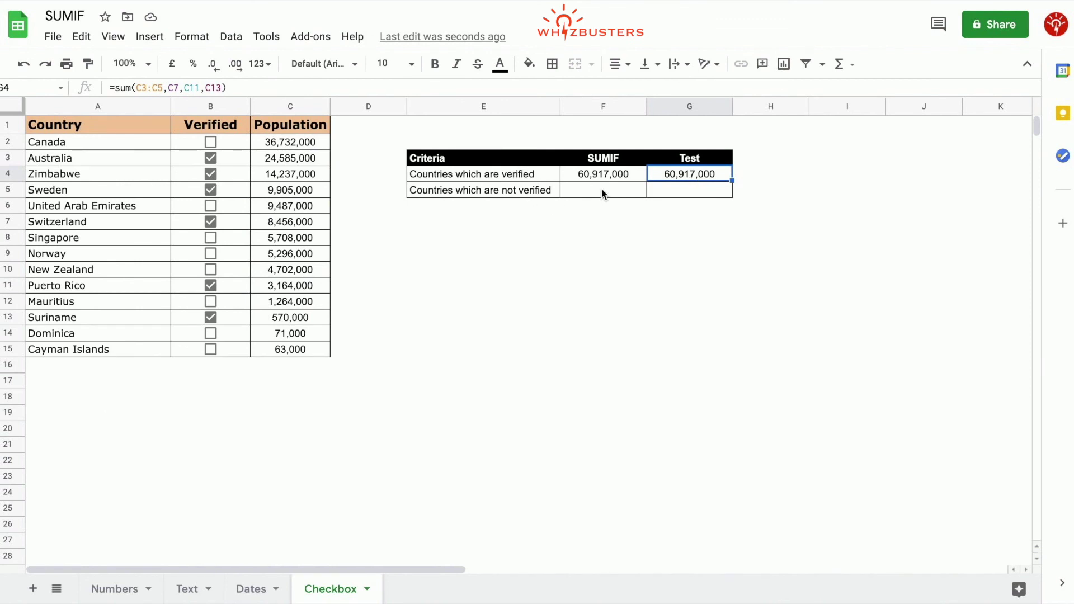
Step: Begin a SUMIF in F5 for unverified countries, with the absolute criteria range $B$2:$B$15 and the criterion "=FALSE"
click(603, 192)
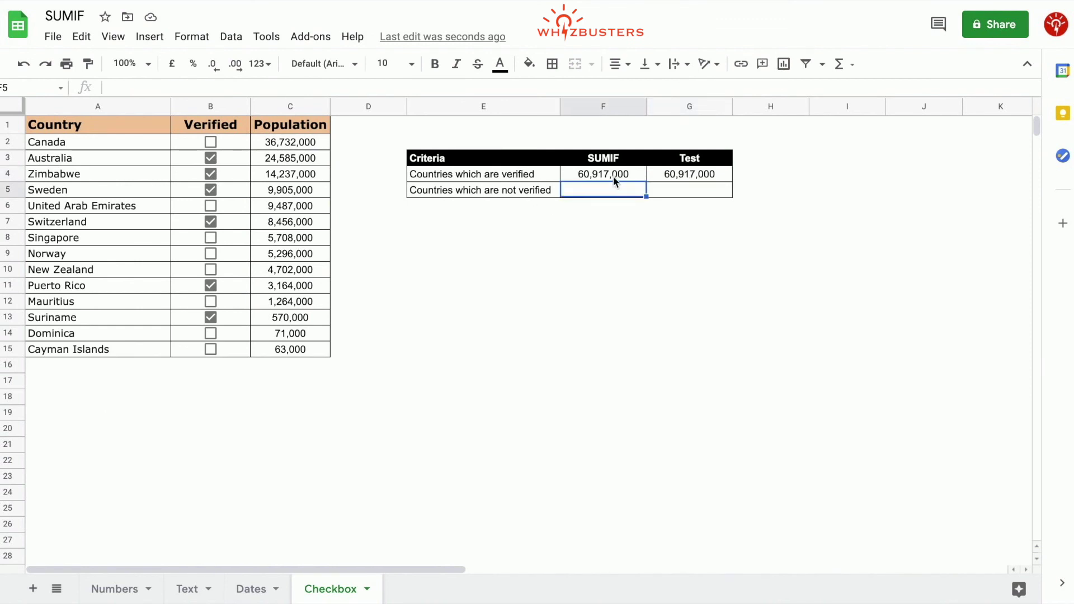
text(=sum)
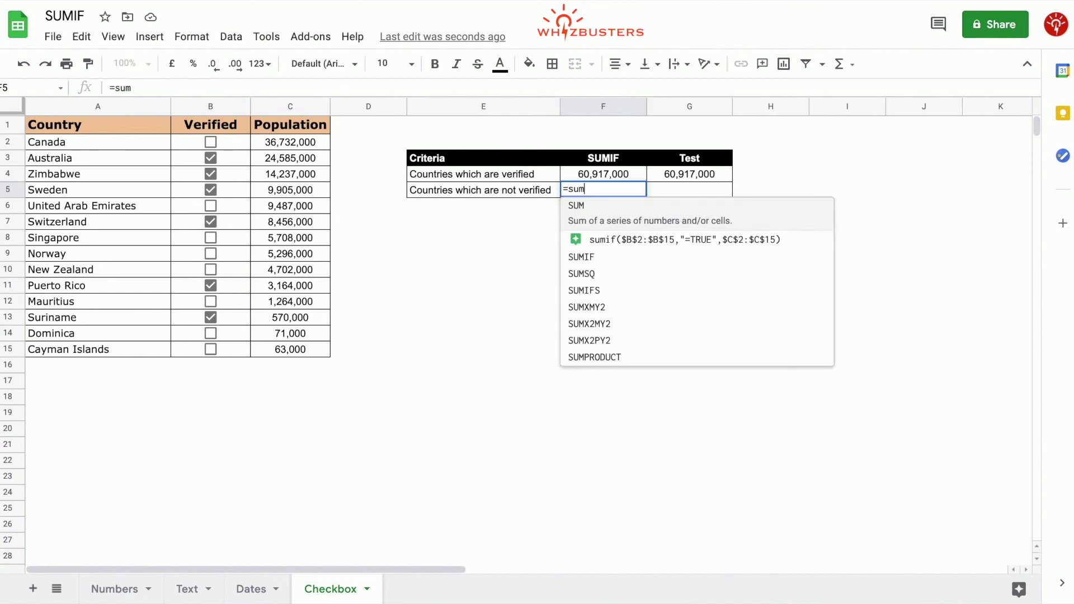
text(if()
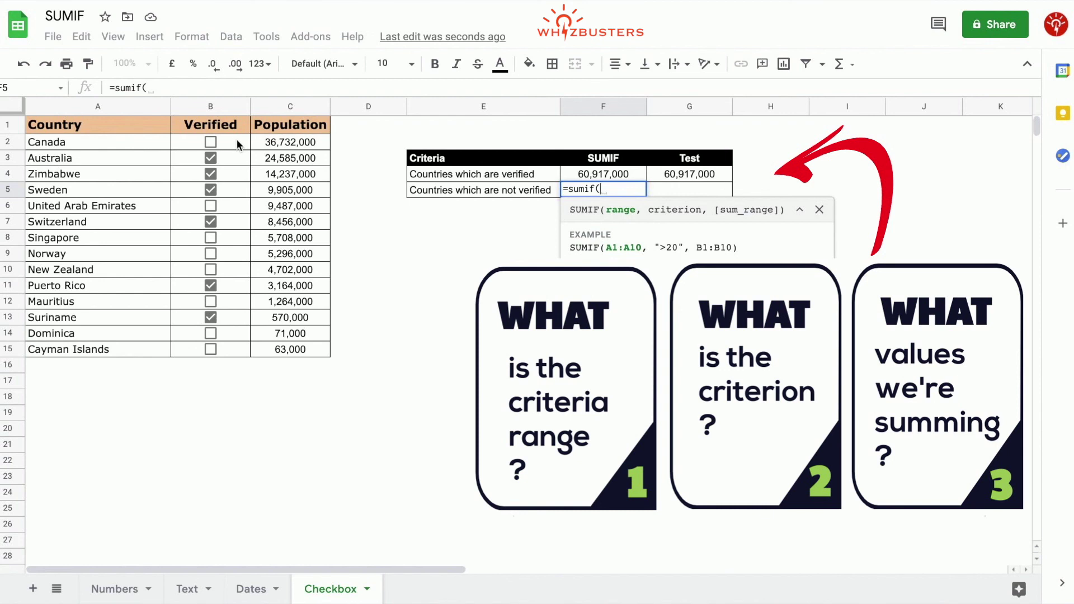
drag(237, 139, 233, 343)
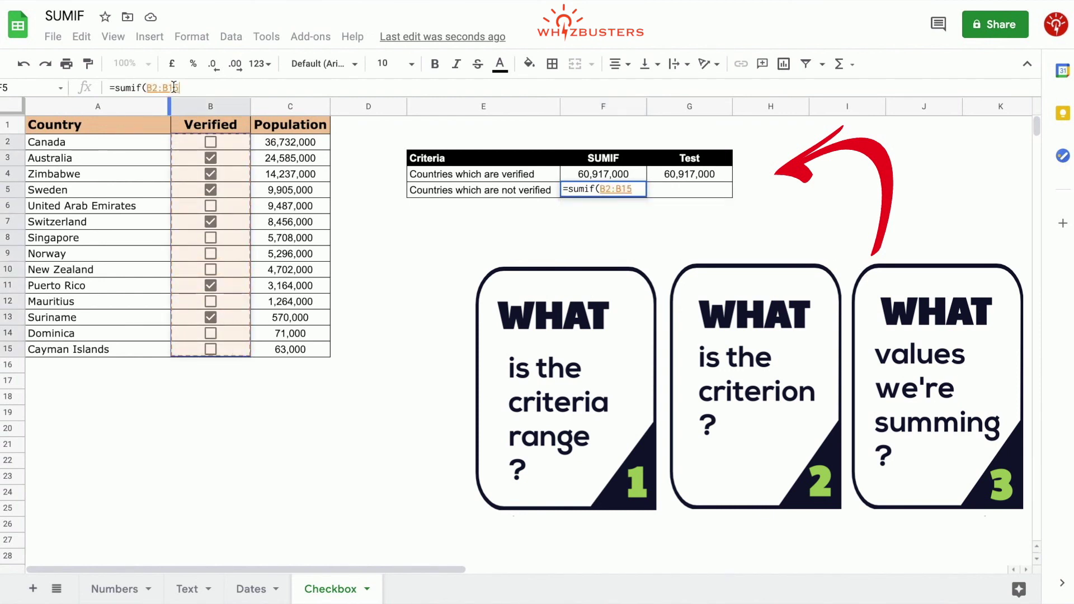
key(F4)
text(,)
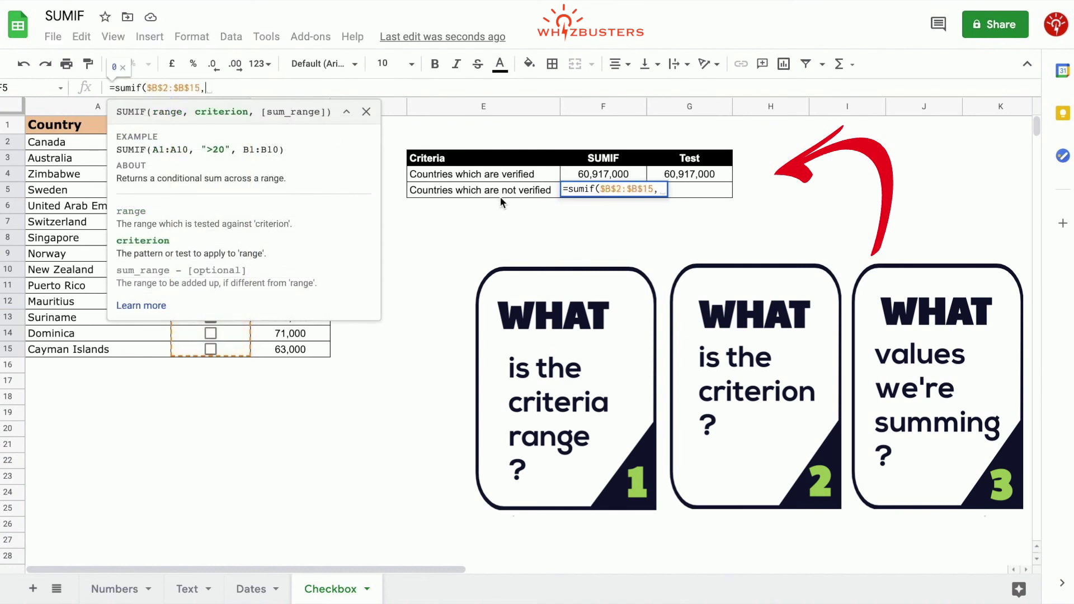
click(658, 189)
text("=FALSE",)
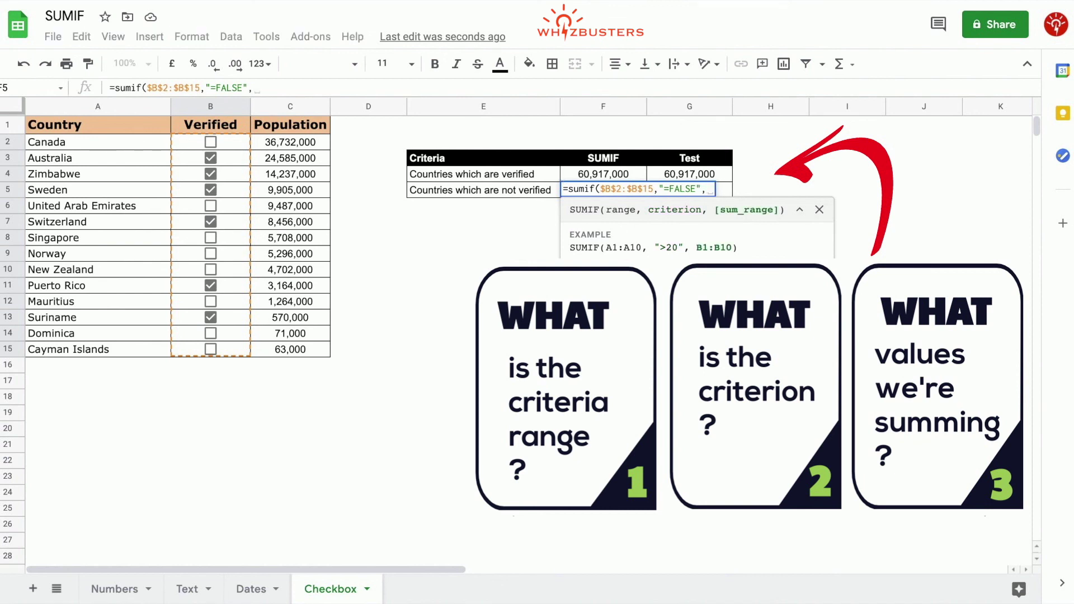